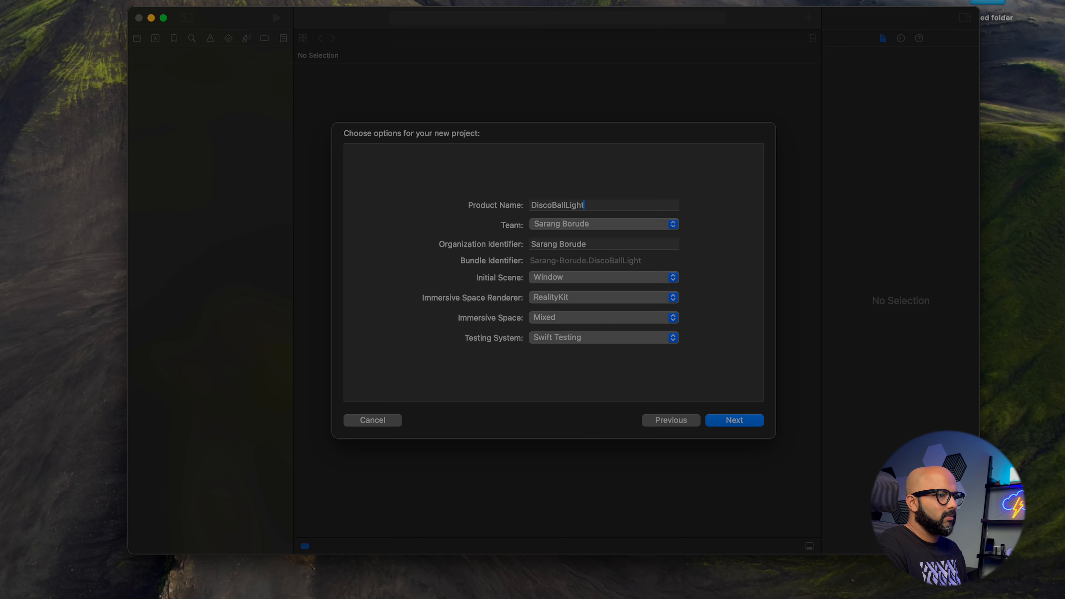
# Name the new project DiscoBallLightEffect and create it in the VisionOS folder with the default options
pyautogui.write('Effect')
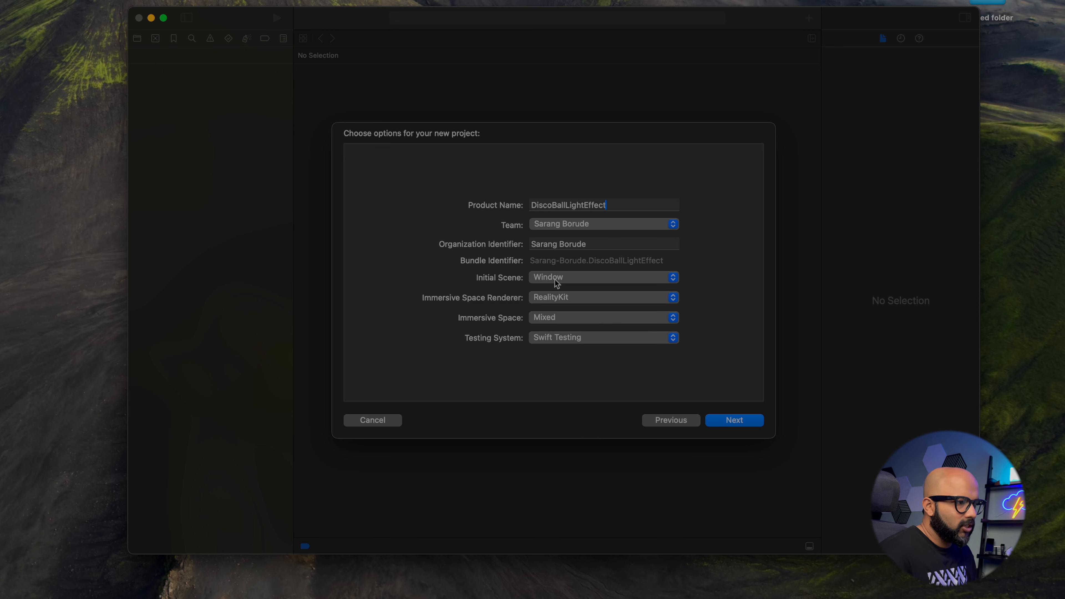
pyautogui.click(735, 420)
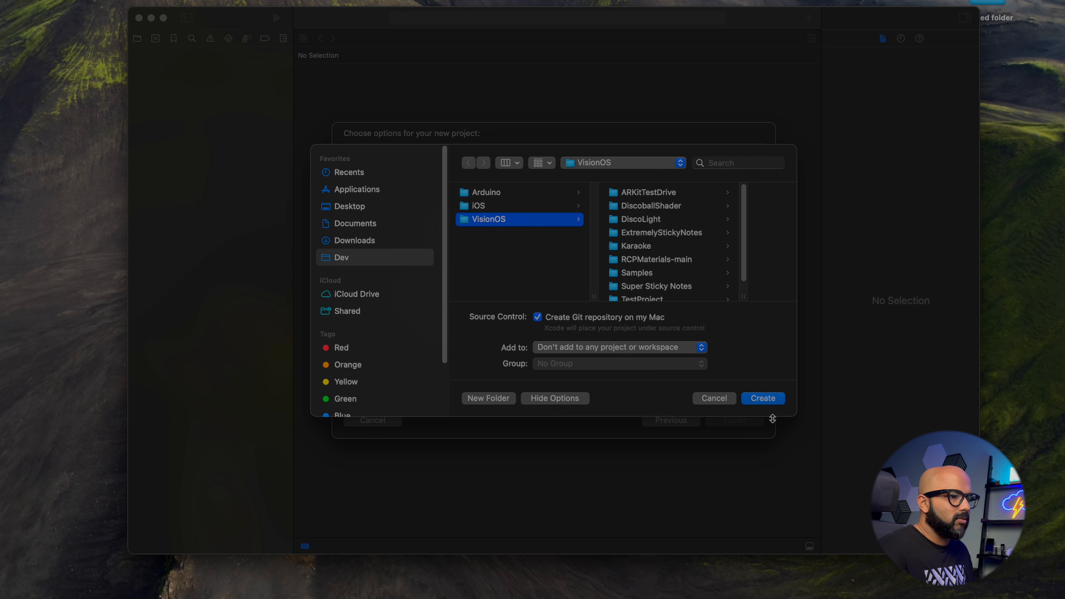
pyautogui.click(763, 399)
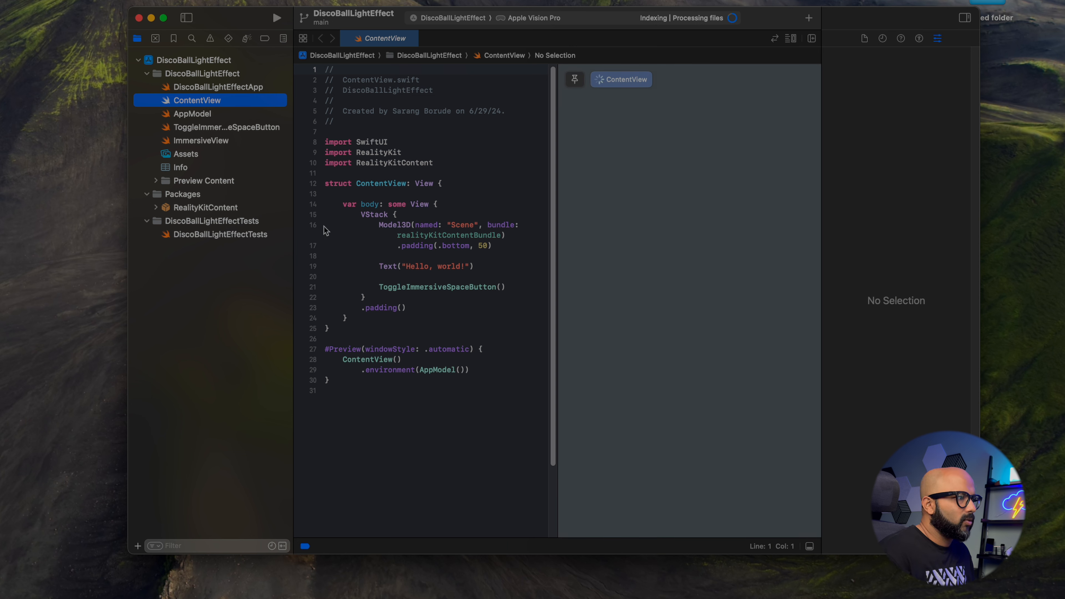
# Open the RealityKitContent package's scene file, Package.realitycomposerpro, in Reality Composer Pro
pyautogui.click(180, 196)
pyautogui.click(187, 208)
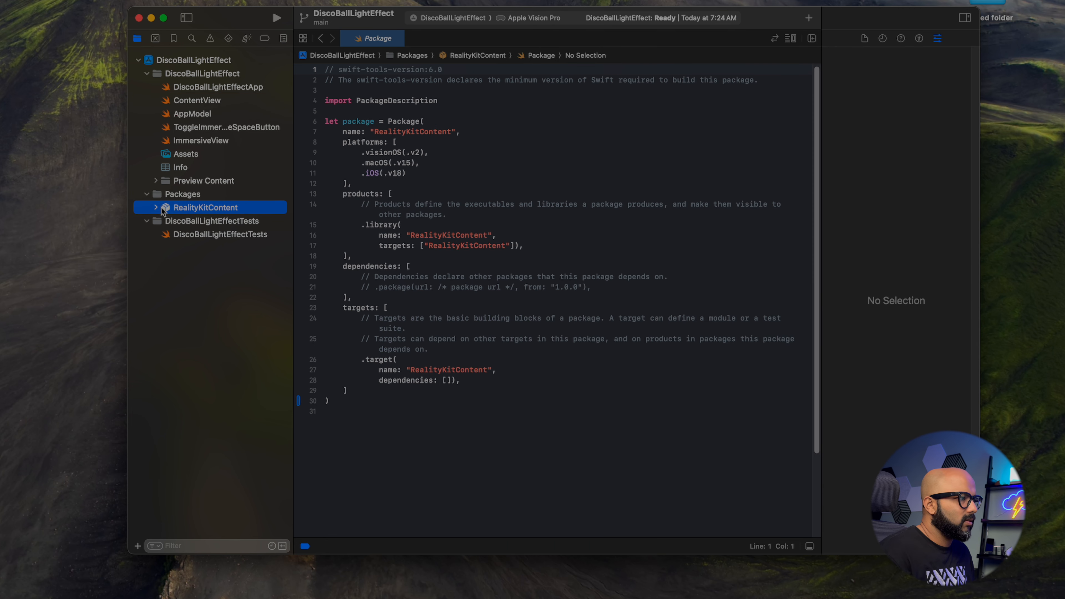
pyautogui.click(156, 207)
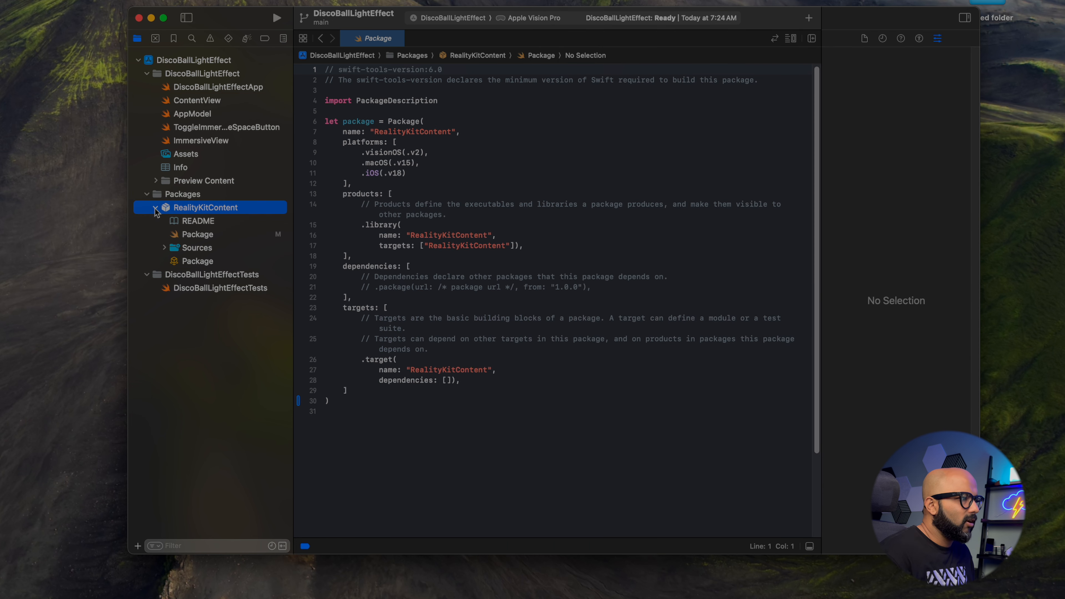
pyautogui.click(196, 262)
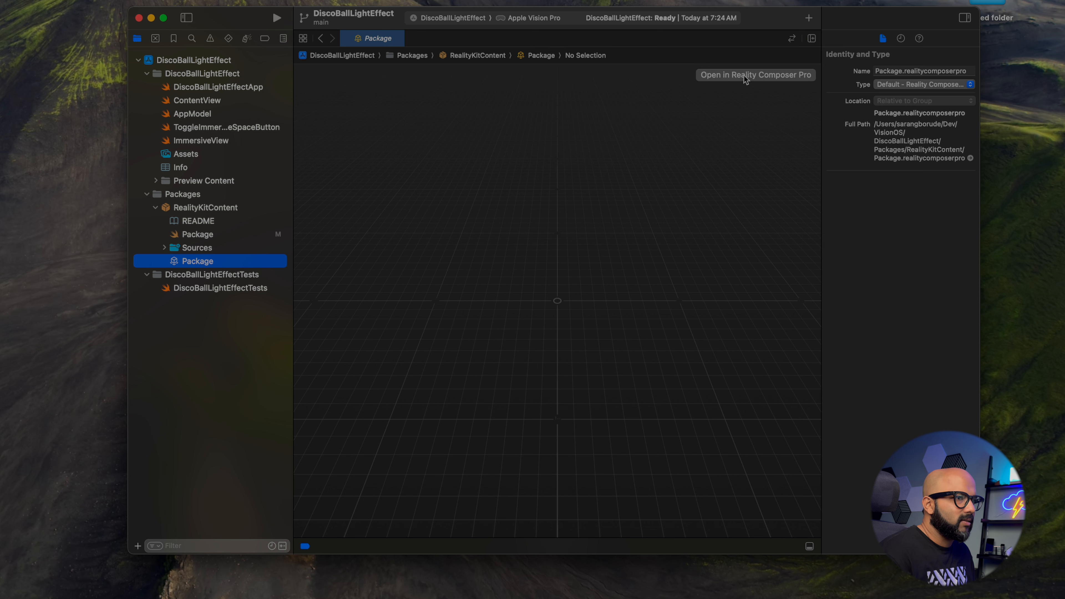
pyautogui.click(725, 75)
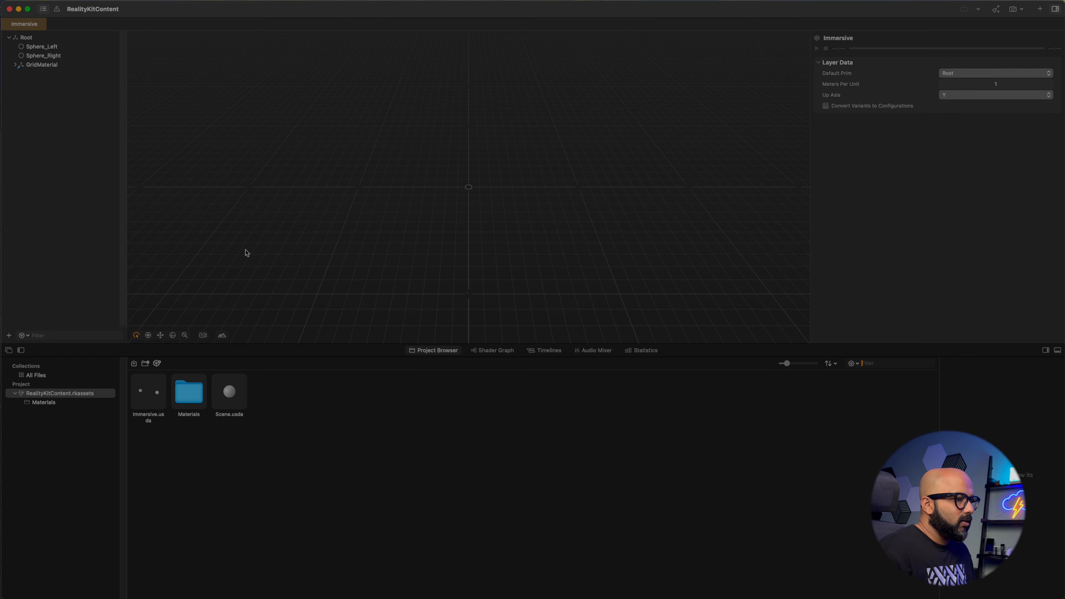
# Create a new scene file in the project and rename it DiscoBallScene.usda
pyautogui.click(157, 364)
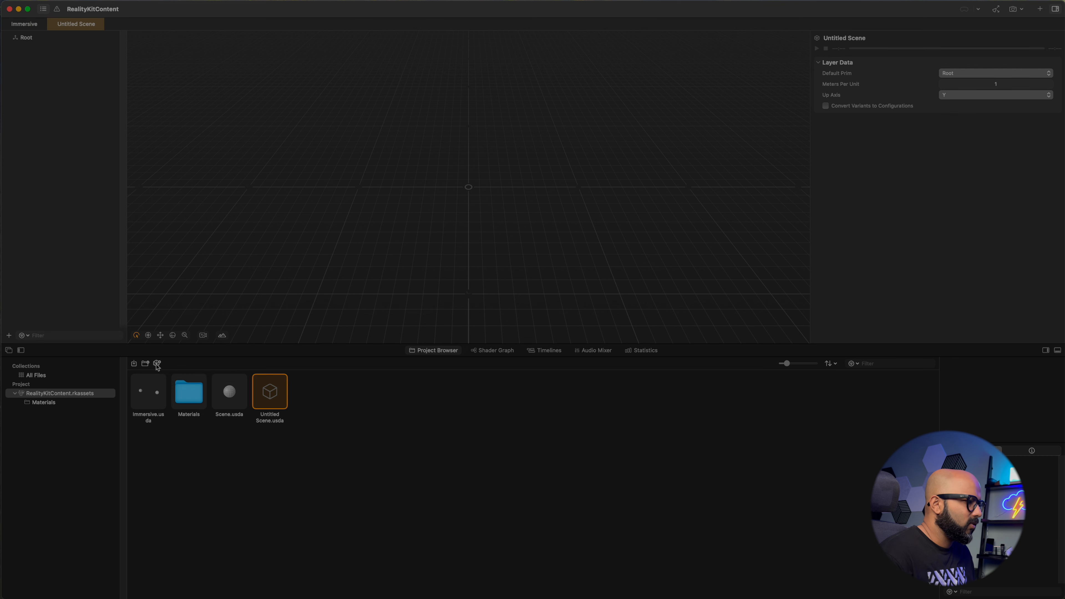
pyautogui.click(270, 421)
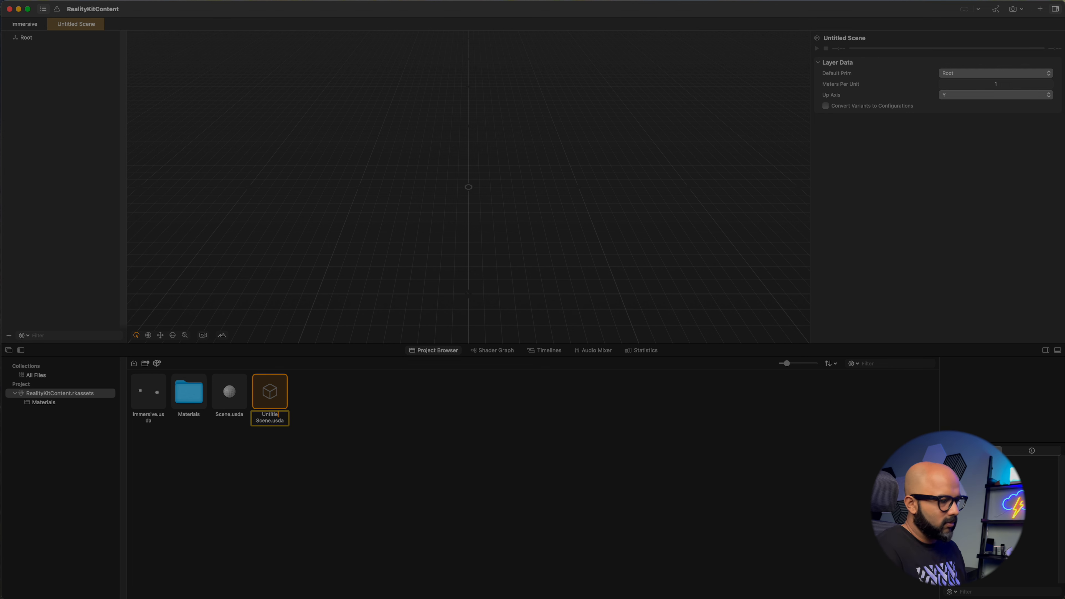
pyautogui.press('BackSpace')
pyautogui.press('BackSpace')
pyautogui.press('BackSpace')
pyautogui.press('BackSpace')
pyautogui.press('BackSpace')
pyautogui.press('BackSpace')
pyautogui.press('BackSpace')
pyautogui.press('BackSpace')
pyautogui.press('BackSpace')
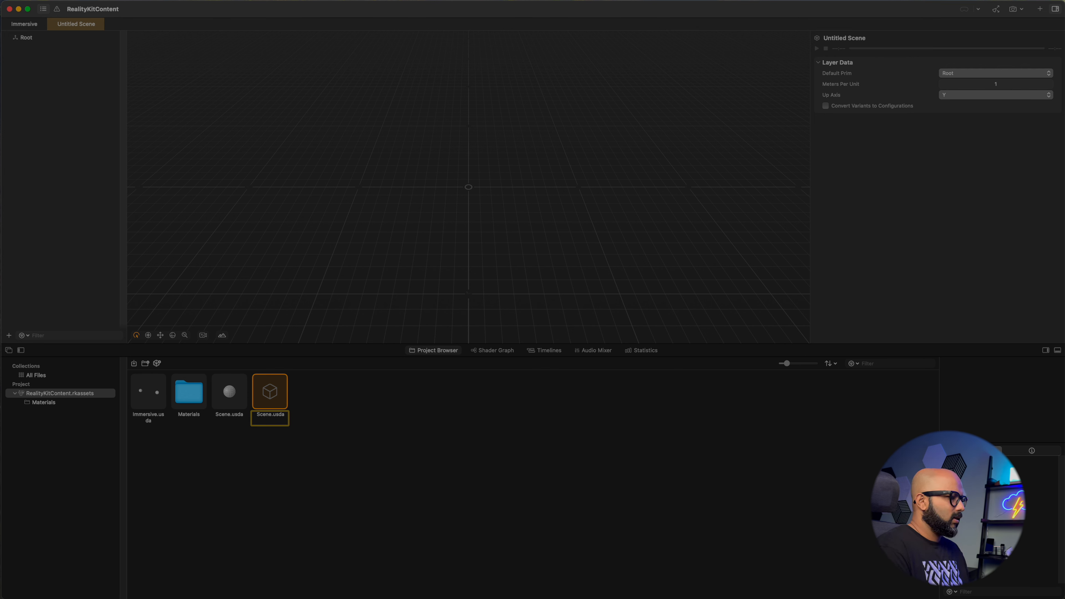
pyautogui.write('S')
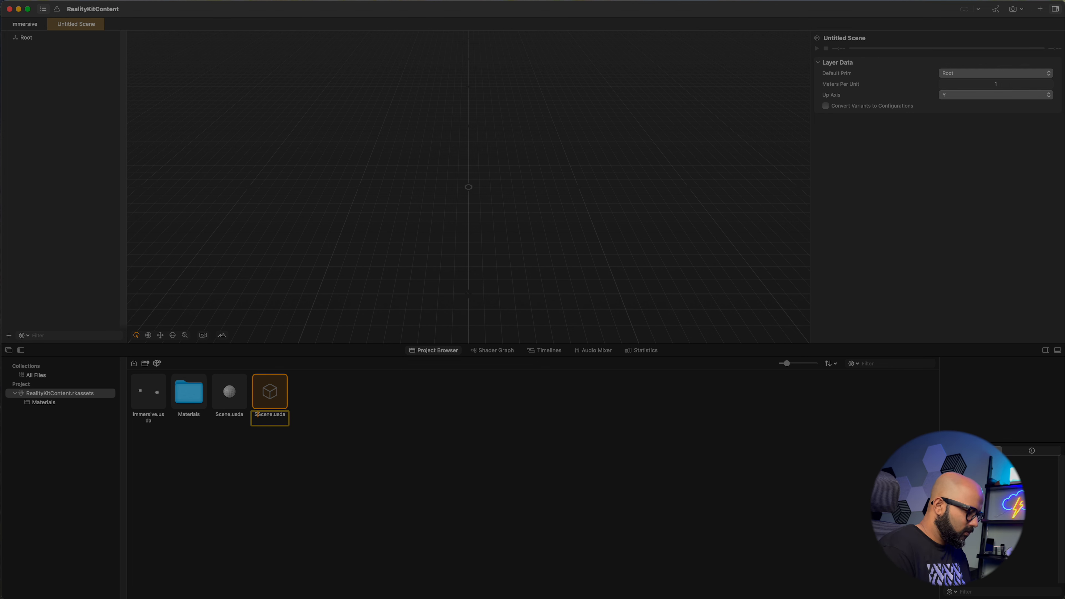
pyautogui.write('isco')
pyautogui.press('BackSpace')
pyautogui.press('BackSpace')
pyautogui.press('BackSpace')
pyautogui.press('BackSpace')
pyautogui.press('BackSpace')
pyautogui.write('Di')
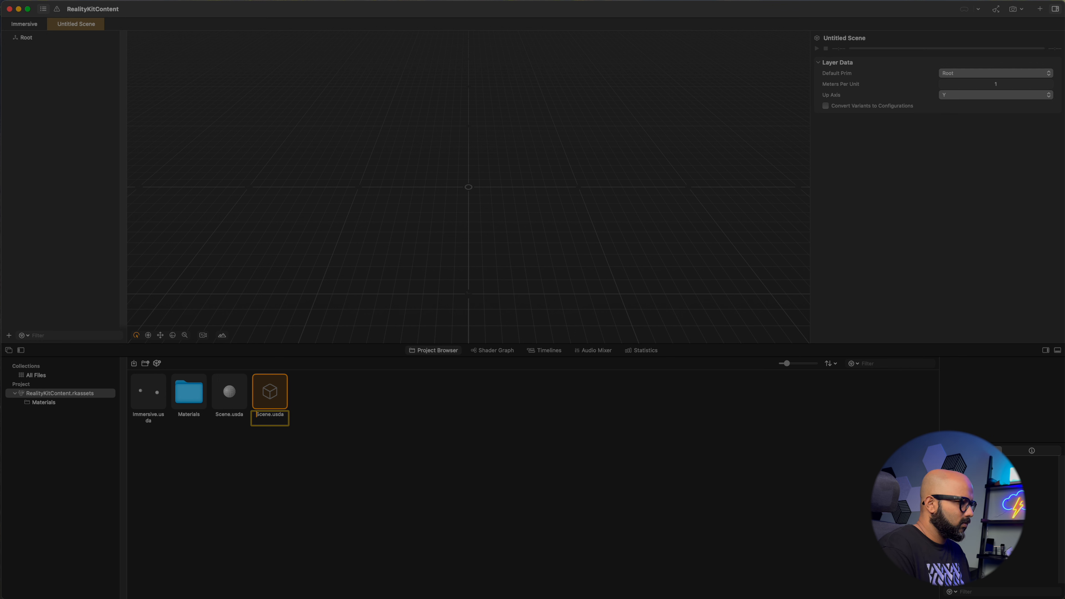
pyautogui.write('scoBall')
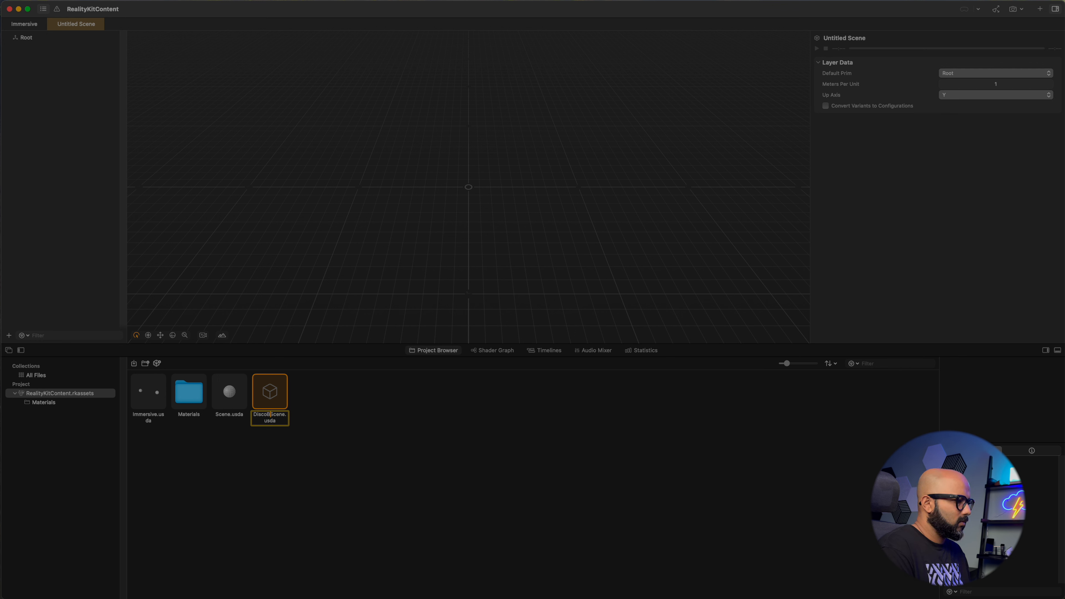
pyautogui.press('Return')
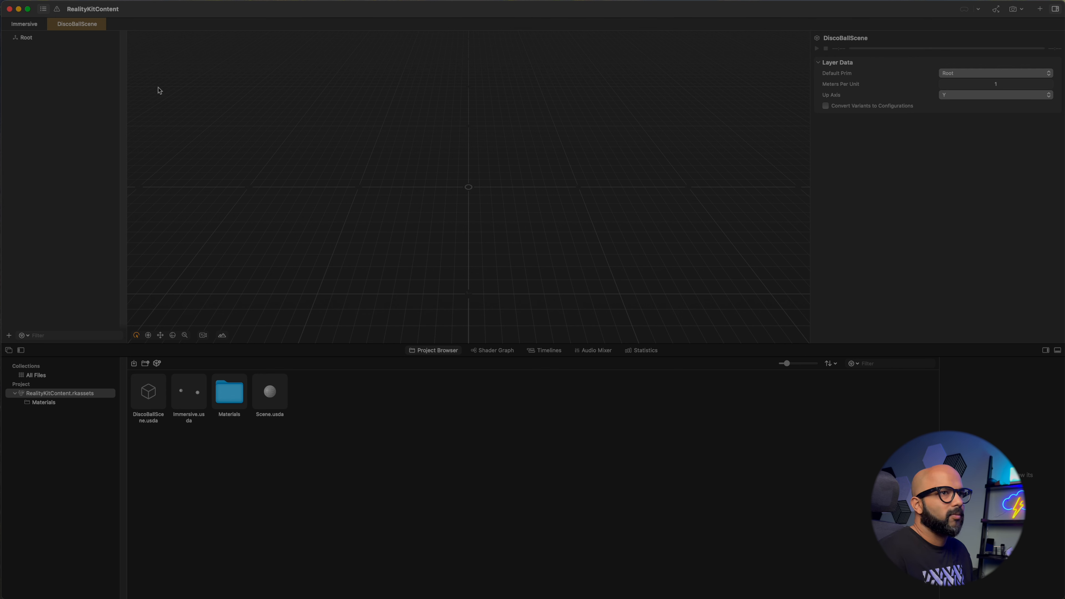
# Add a cube primitive to the scene and flatten it into a floor with a scale of 10, 0.0001, 10
pyautogui.click(1041, 9)
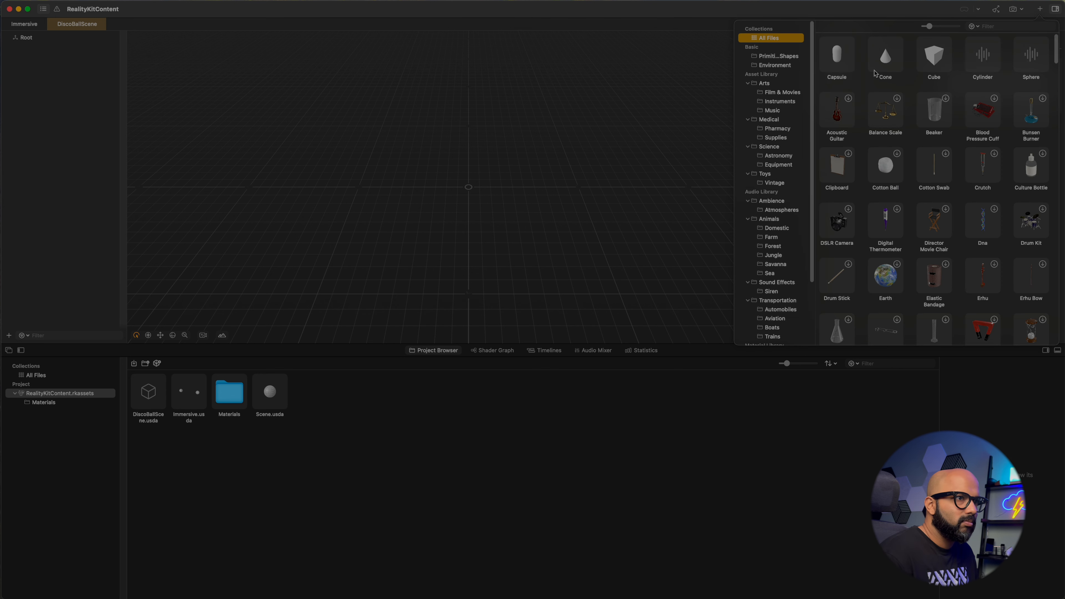
pyautogui.doubleClick(934, 65)
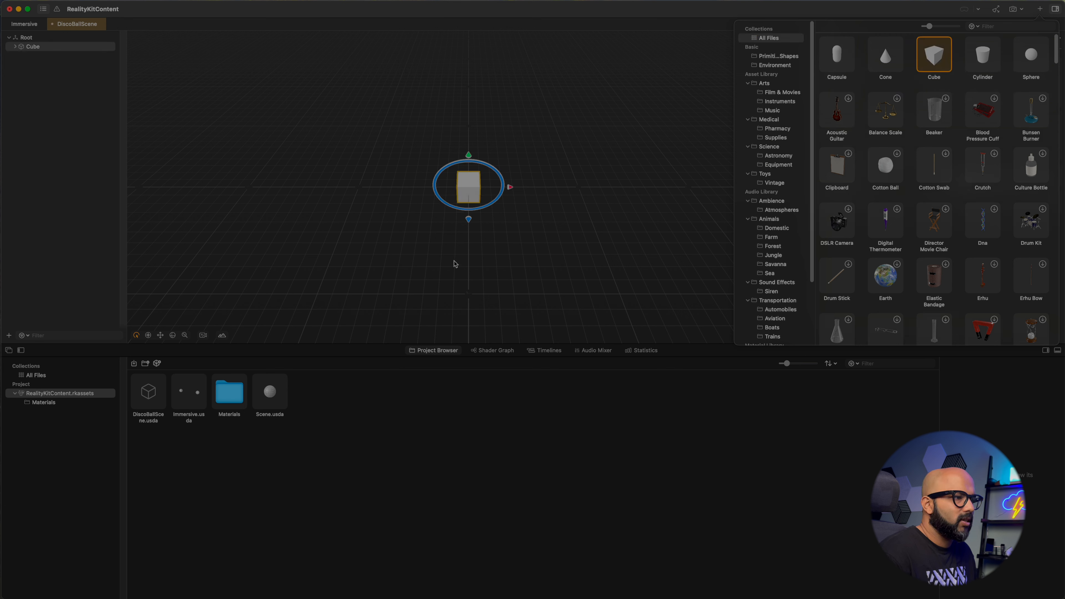
pyautogui.click(478, 212)
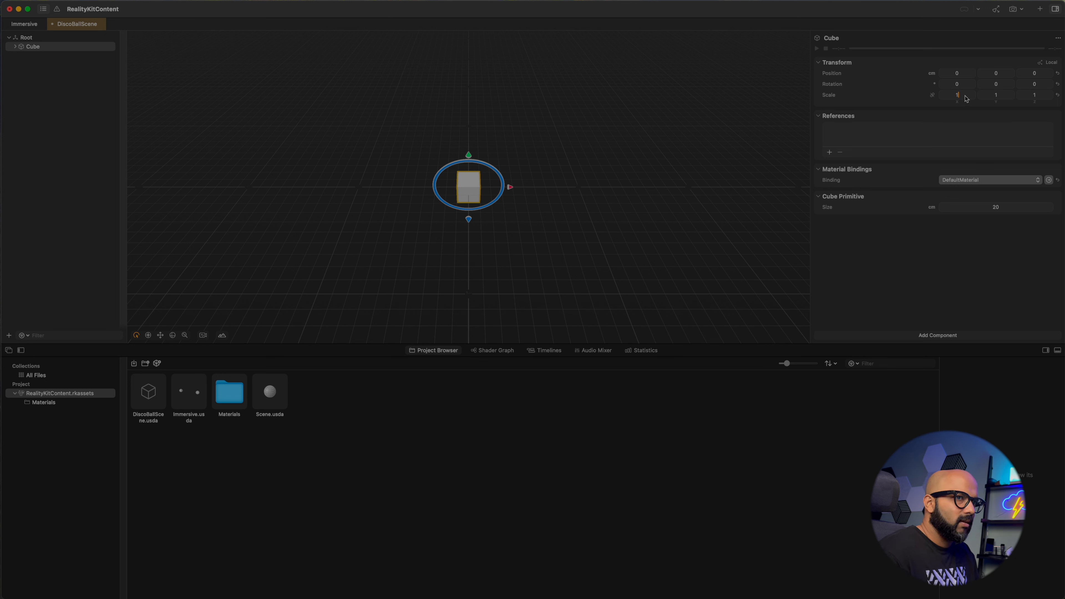
pyautogui.click(1035, 94)
pyautogui.write('10')
pyautogui.press('Return')
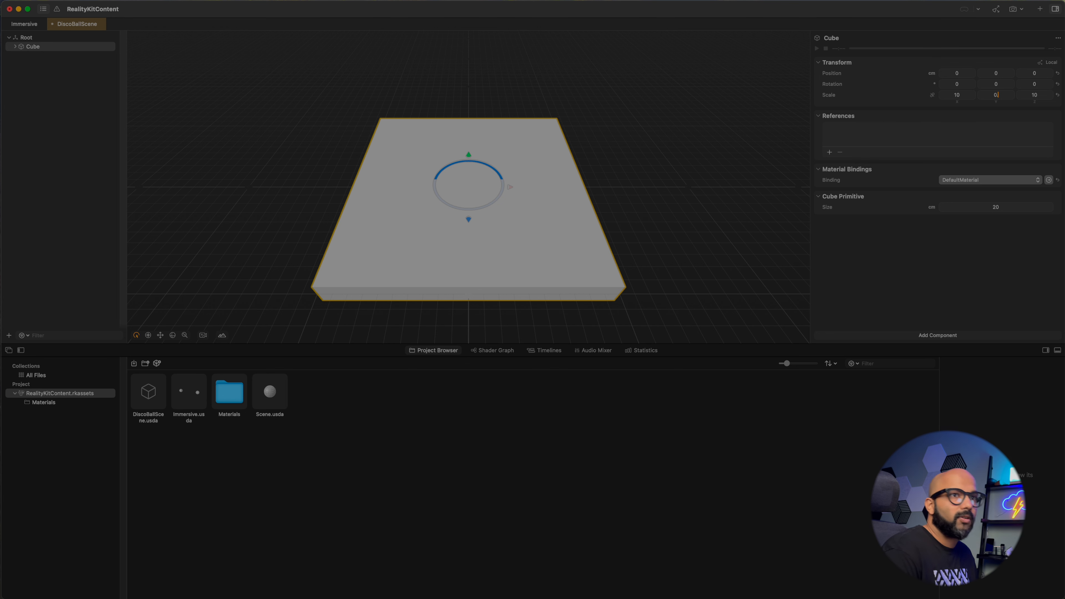
pyautogui.write('0.0001')
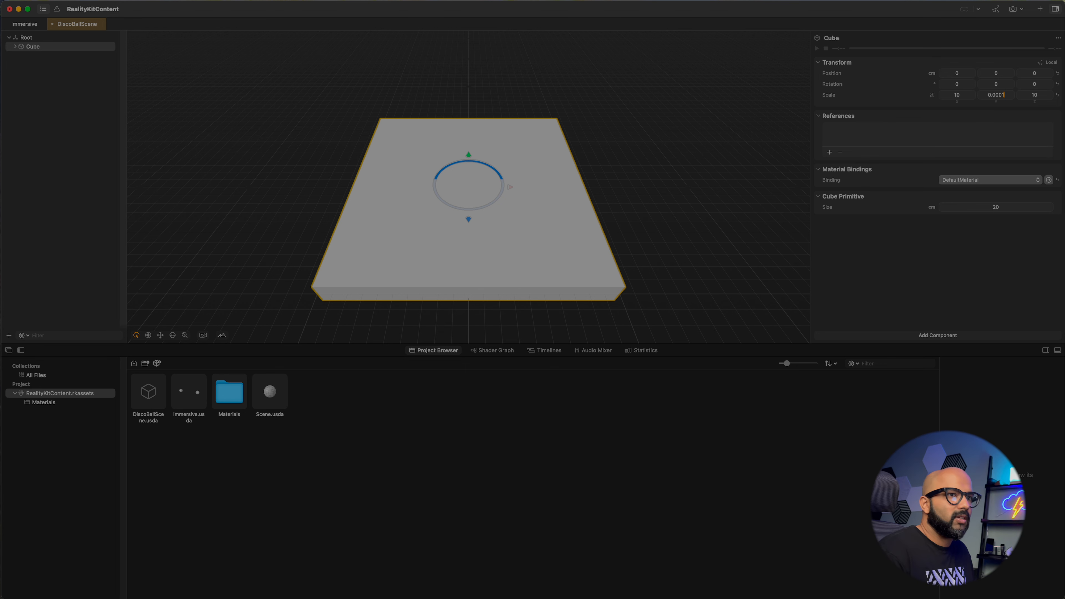
pyautogui.press('Return')
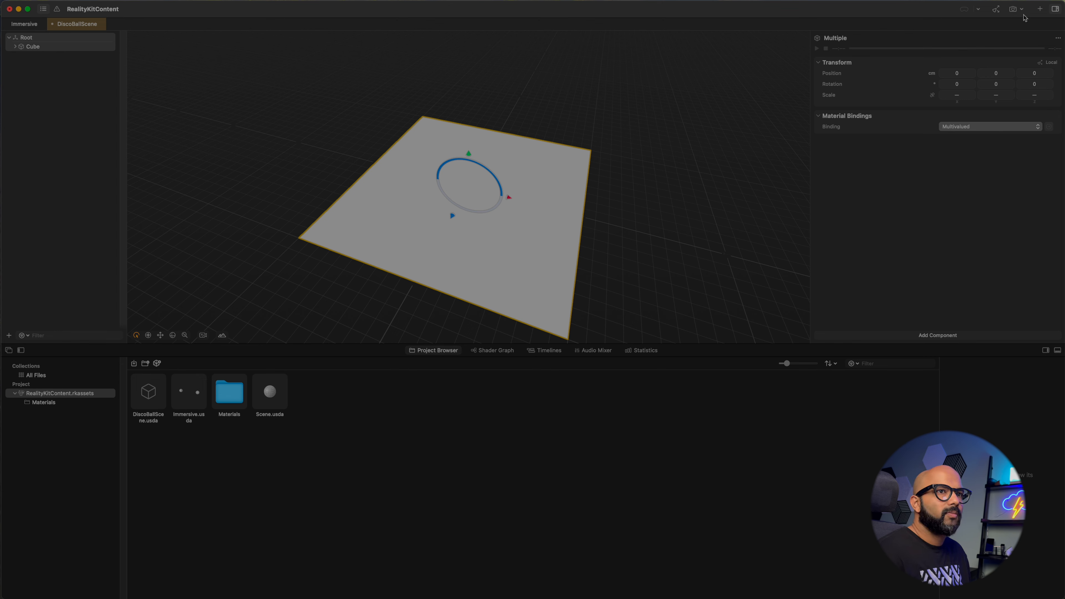
# Add a capsule primitive, raise it about 14.8 cm above the floor and shift it to about -62.2 cm on X
pyautogui.click(1040, 9)
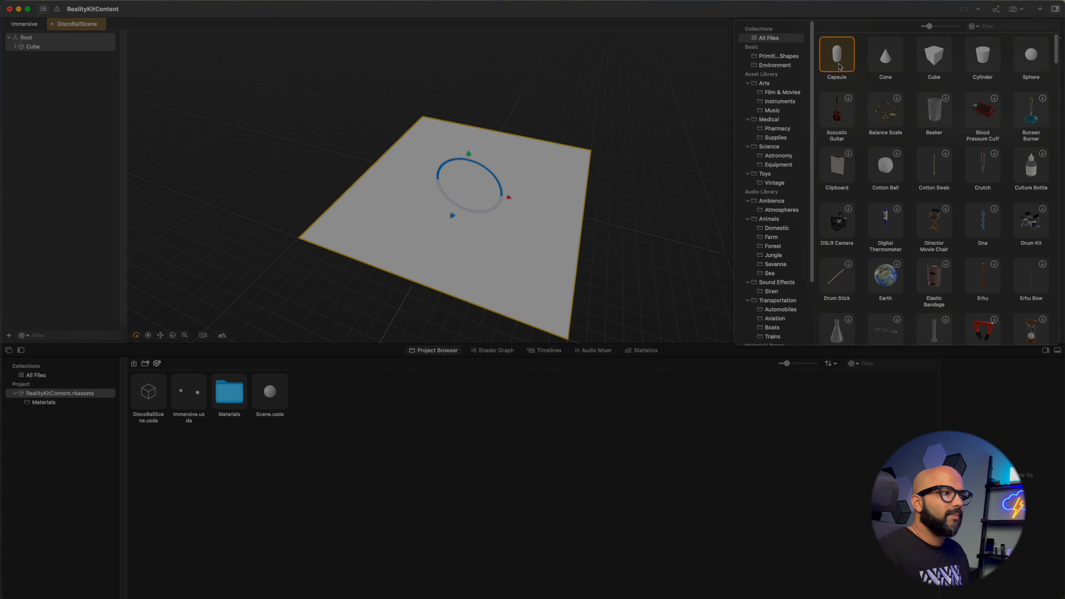
pyautogui.doubleClick(841, 63)
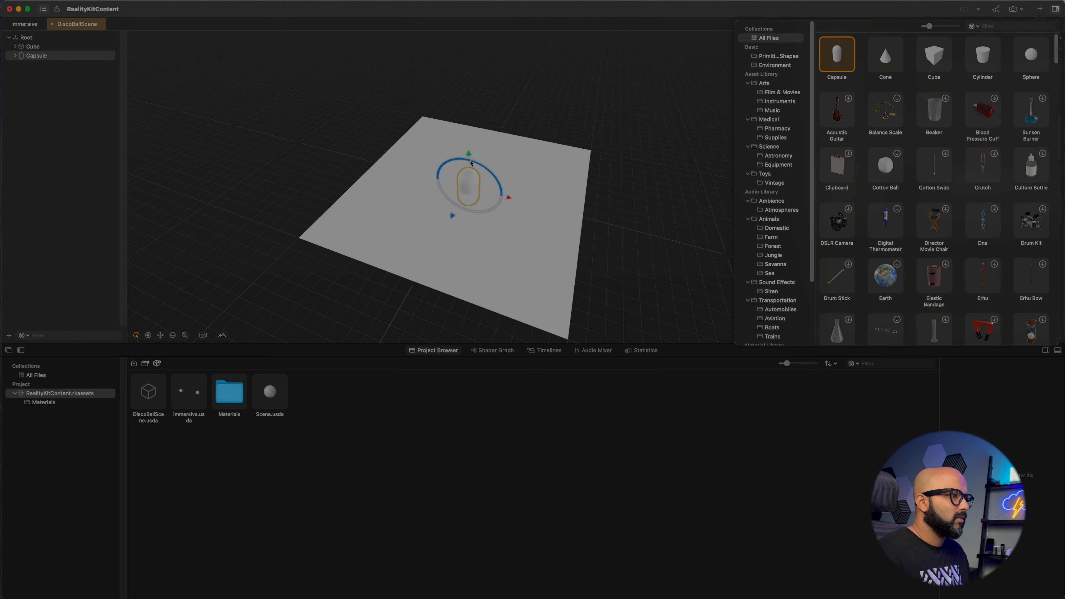
pyautogui.moveTo(471, 163); pyautogui.dragTo(470, 149)
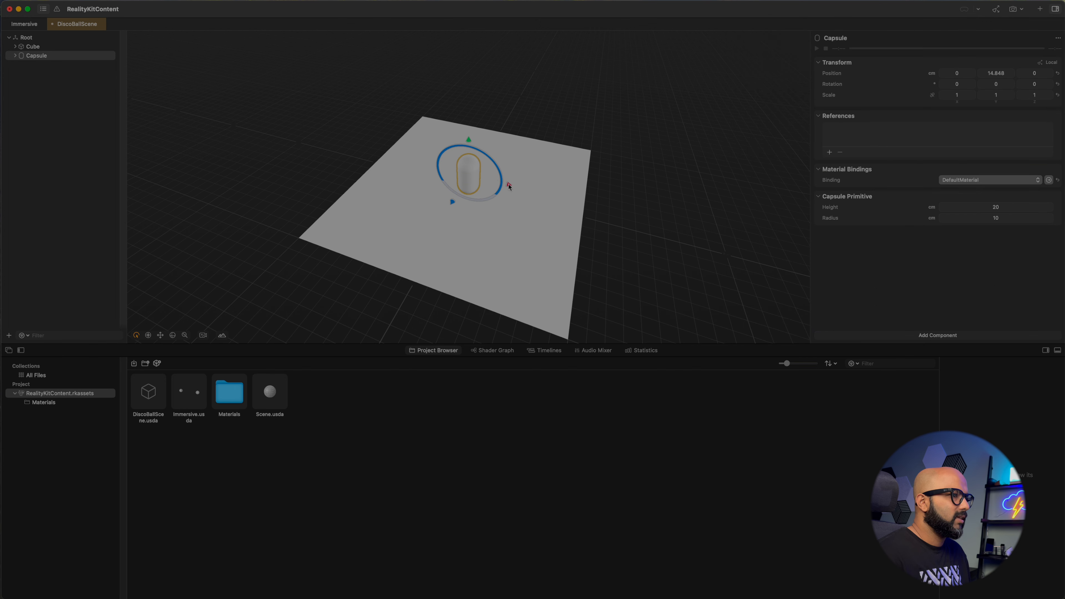
pyautogui.moveTo(509, 186); pyautogui.dragTo(446, 174)
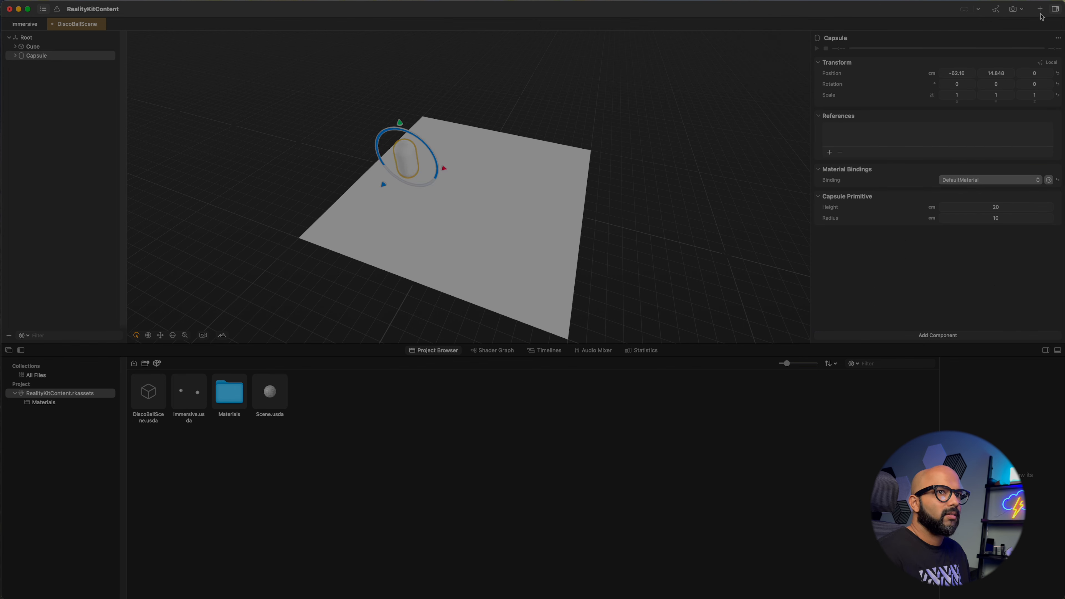
# Add a cylinder primitive and place it just above the floor near the corner on the positive X, negative Z side
pyautogui.click(1041, 10)
pyautogui.doubleClick(981, 63)
pyautogui.moveTo(509, 197); pyautogui.dragTo(574, 212)
pyautogui.moveTo(518, 227); pyautogui.dragTo(540, 193)
pyautogui.moveTo(555, 131); pyautogui.dragTo(555, 122)
# Add a sphere primitive, raise it about 11.8 cm and place it near the floor's positive X, positive Z corner
pyautogui.click(1040, 10)
pyautogui.doubleClick(1031, 63)
pyautogui.moveTo(470, 154); pyautogui.dragTo(469, 144)
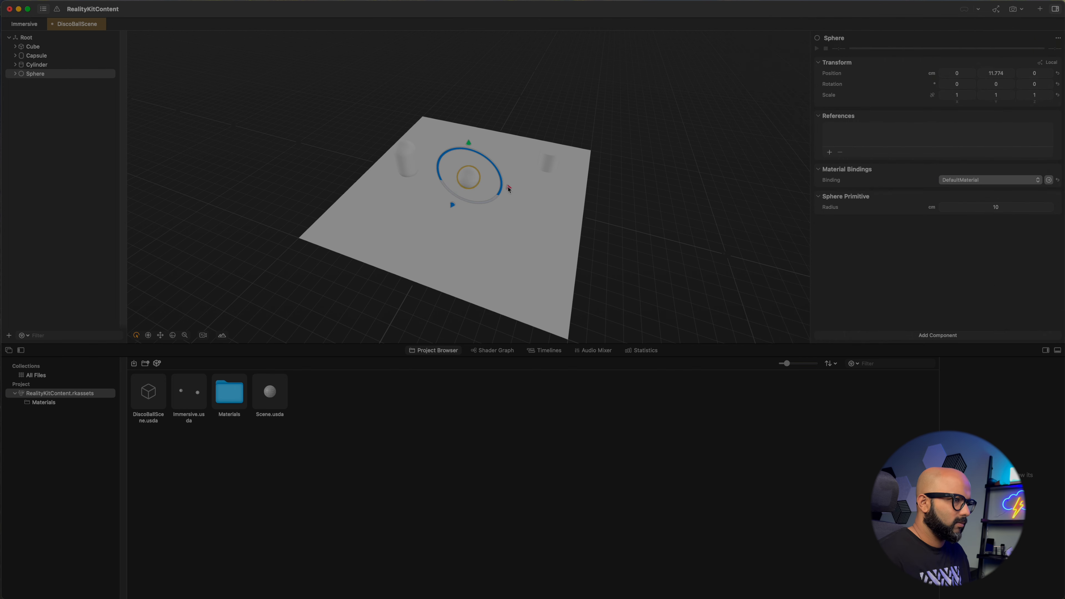
pyautogui.moveTo(508, 189); pyautogui.dragTo(590, 210)
pyautogui.moveTo(535, 227); pyautogui.dragTo(507, 286)
# Add a second cube primitive and place it above the floor on the negative X, positive Z side
pyautogui.click(1041, 10)
pyautogui.doubleClick(934, 63)
pyautogui.moveTo(468, 154); pyautogui.dragTo(469, 140)
pyautogui.moveTo(452, 201); pyautogui.dragTo(423, 245)
pyautogui.moveTo(480, 228); pyautogui.dragTo(452, 224)
# Move the capsule back toward the floor's corner, to about -31.2 cm on Z
pyautogui.click(406, 158)
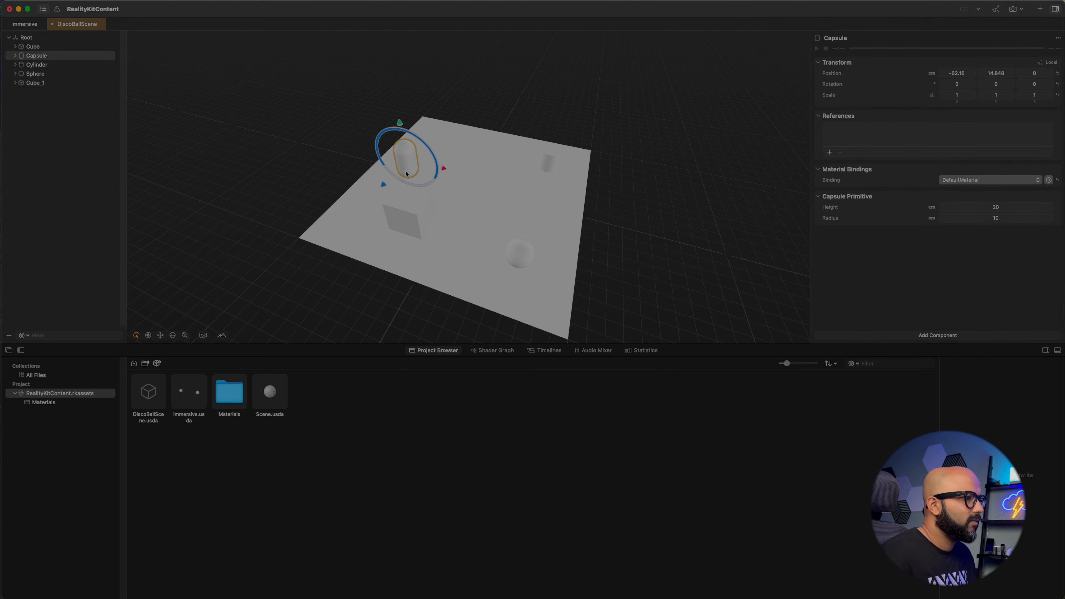
pyautogui.moveTo(386, 186); pyautogui.dragTo(402, 168)
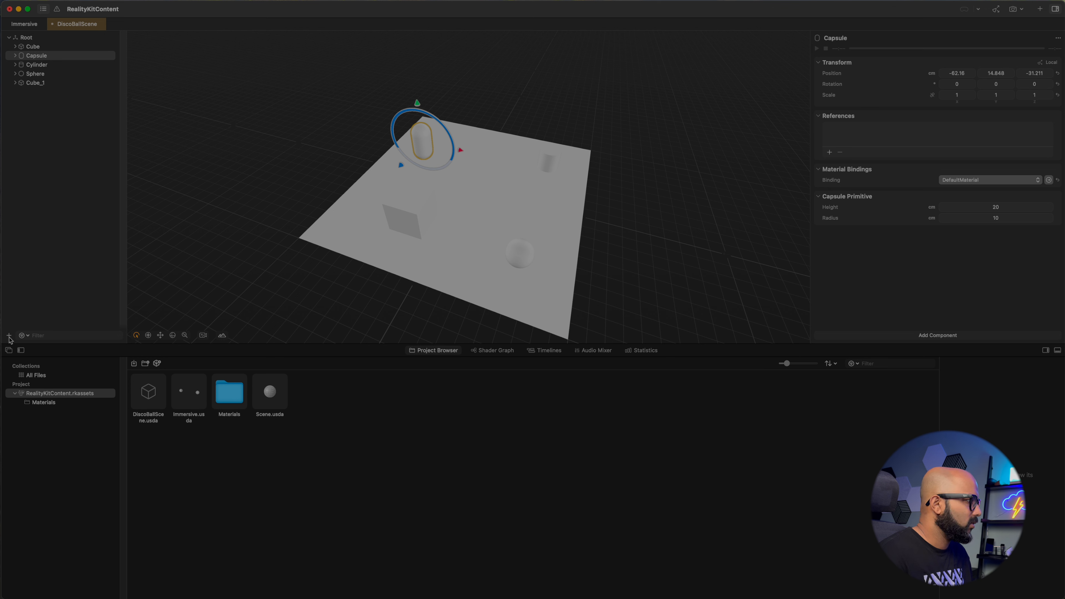
# Add a custom material to the scene and rename it DiscoBallLightMaterial
pyautogui.click(8, 335)
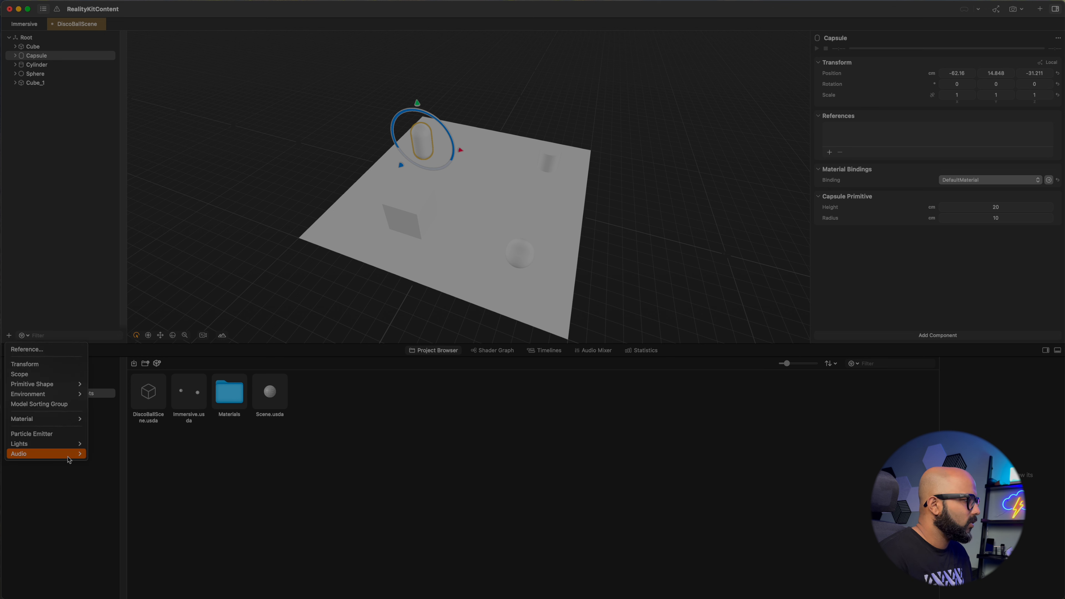
pyautogui.moveTo(50, 422)
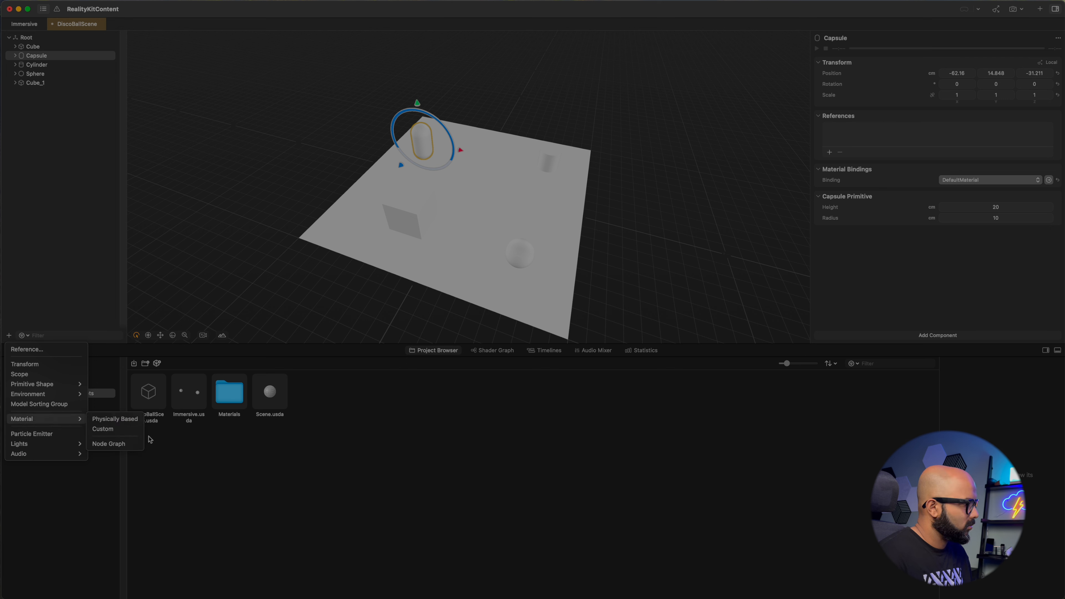
pyautogui.click(125, 430)
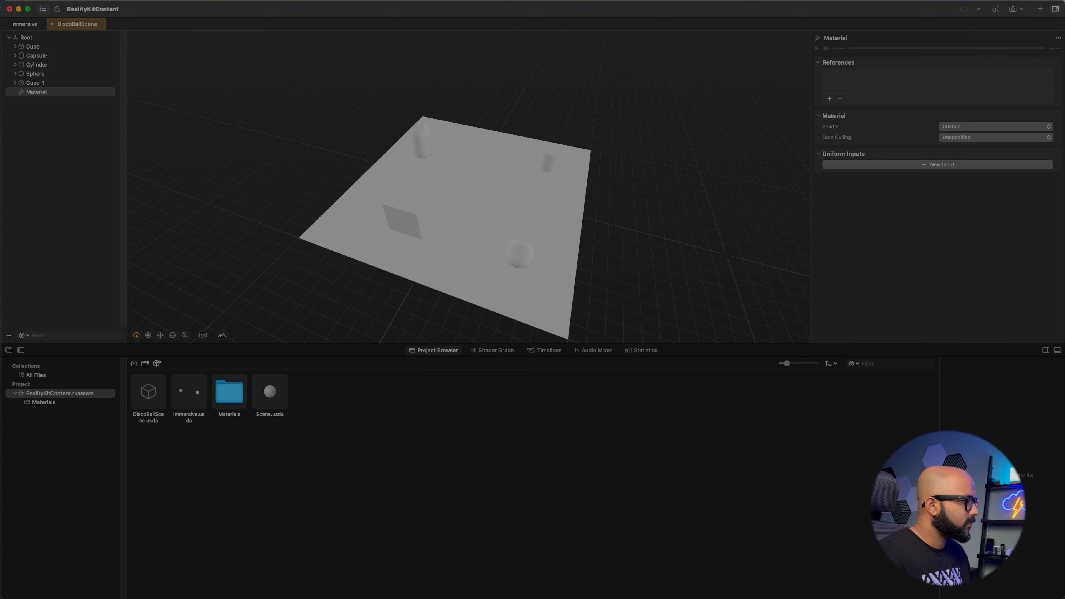
pyautogui.click(46, 95)
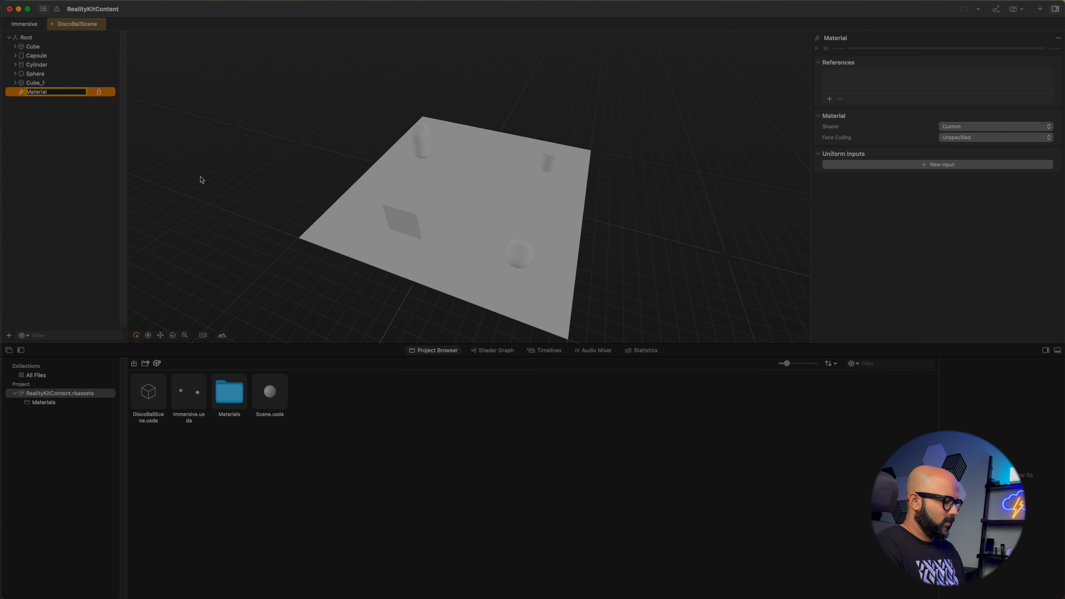
pyautogui.write('Dis')
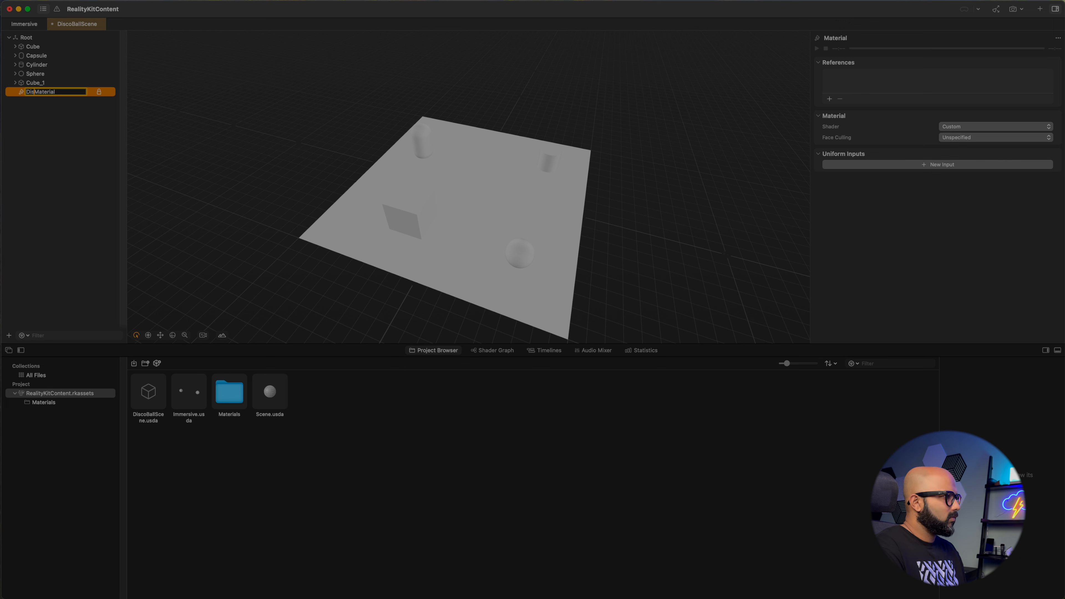
pyautogui.write('coBallLig')
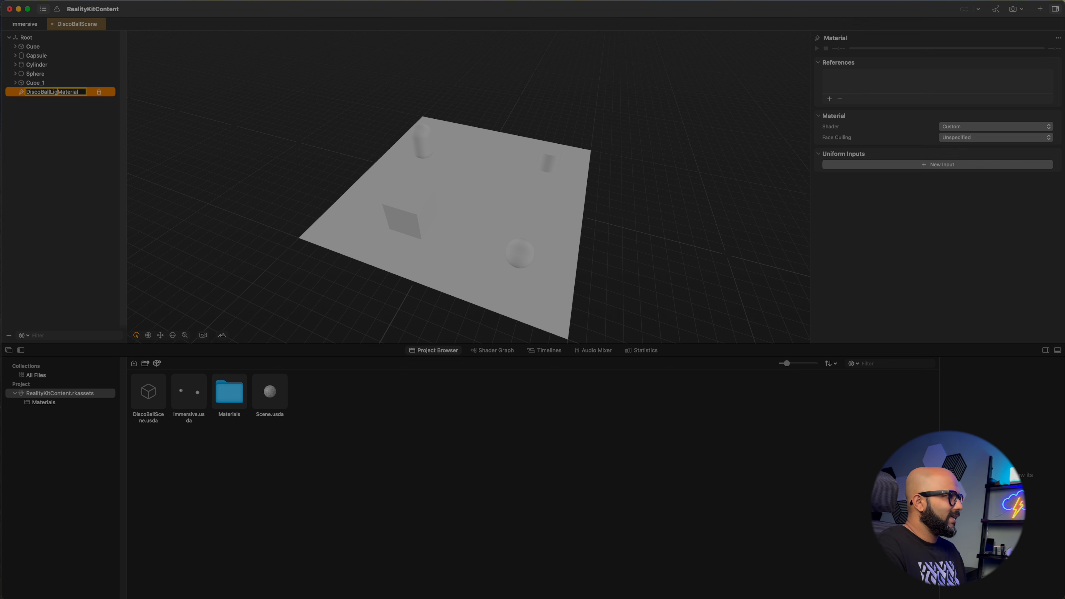
pyautogui.write('ht')
pyautogui.press('Return')
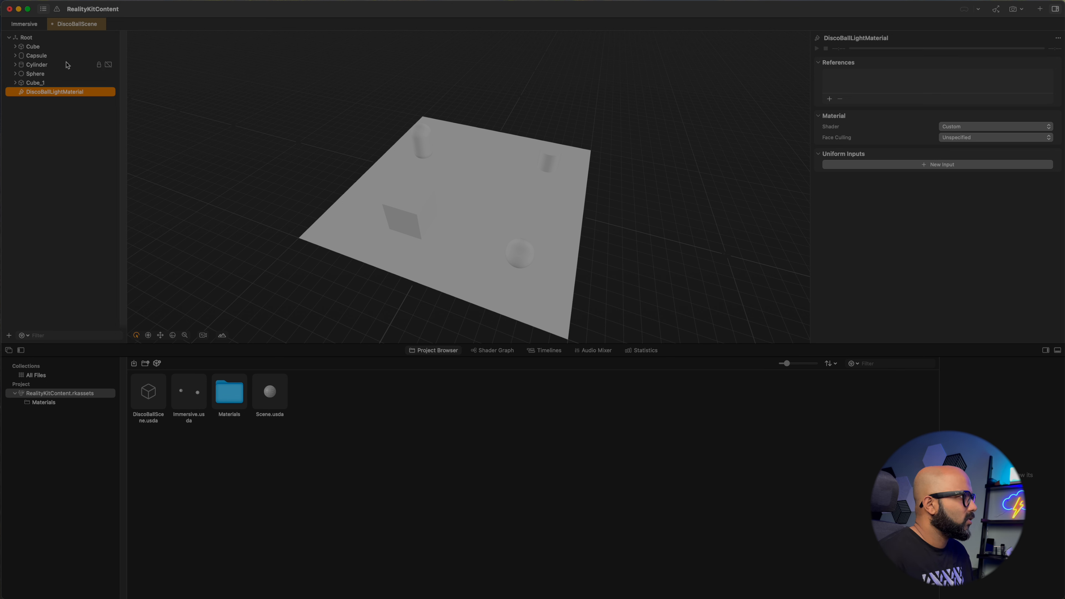
# Bind DiscoBallLightMaterial to all five primitives: both cubes, the capsule, the cylinder and the sphere
pyautogui.click(33, 48)
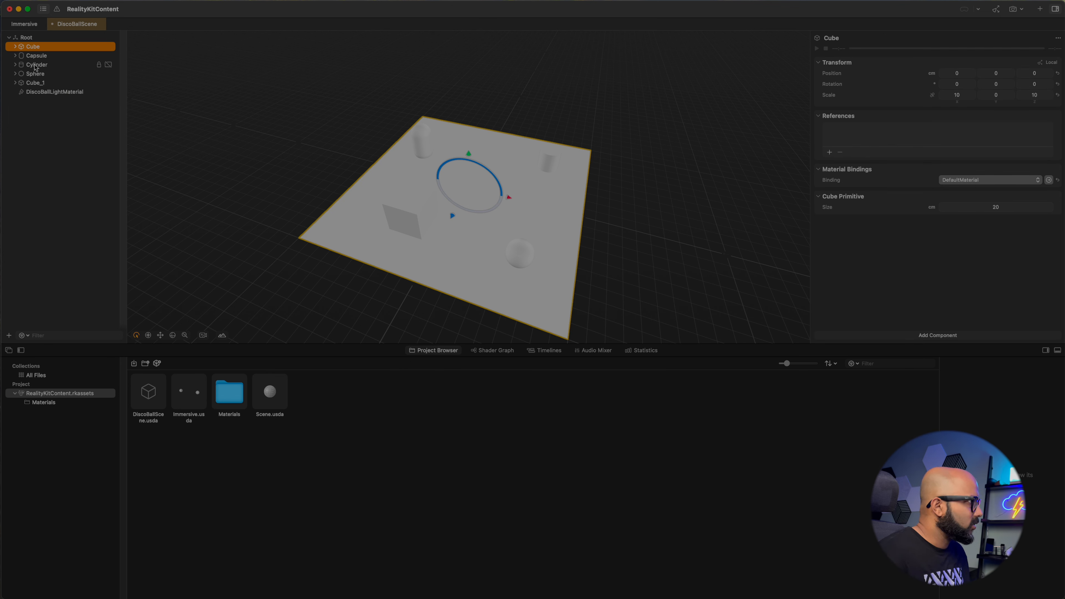
pyautogui.keyDown('shift'); pyautogui.click(41, 83); pyautogui.keyUp('shift')
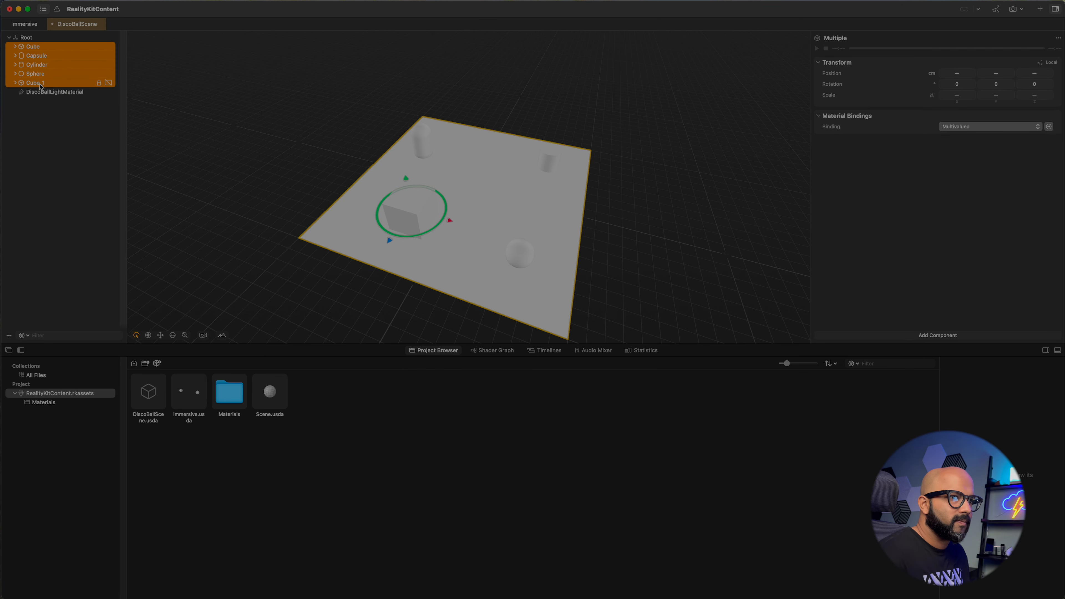
pyautogui.click(992, 128)
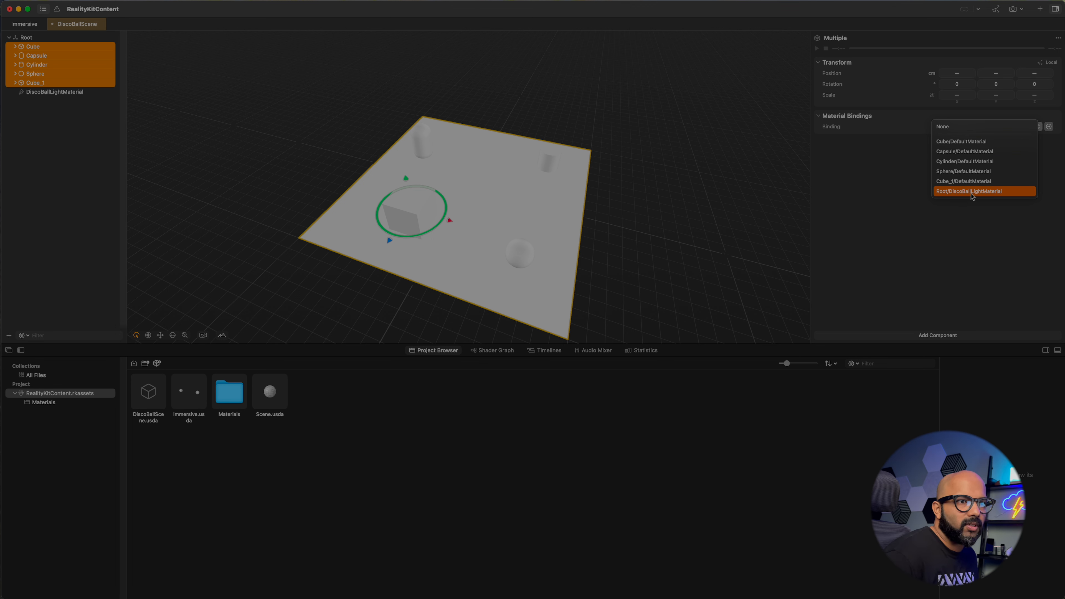
pyautogui.click(970, 192)
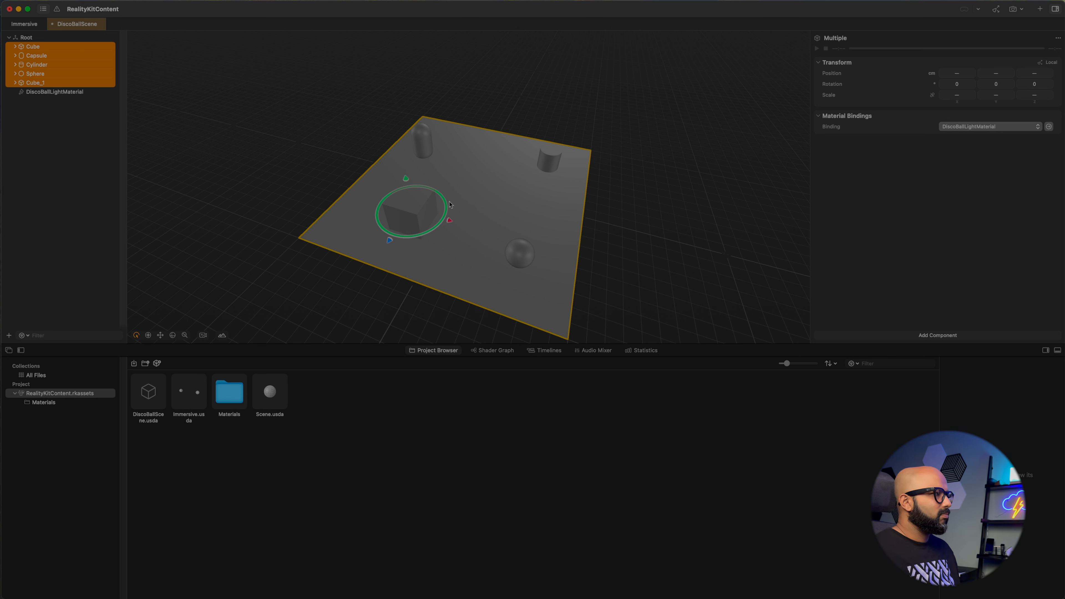
# Open DiscoBallLightMaterial in the Shader Graph and enlarge the graph area
pyautogui.click(73, 92)
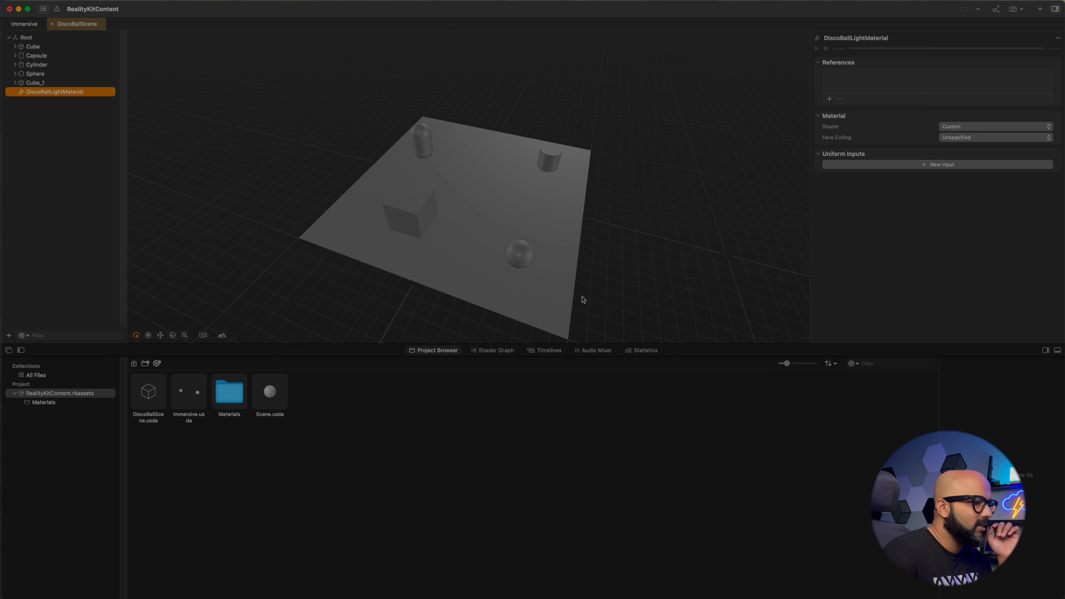
pyautogui.click(495, 351)
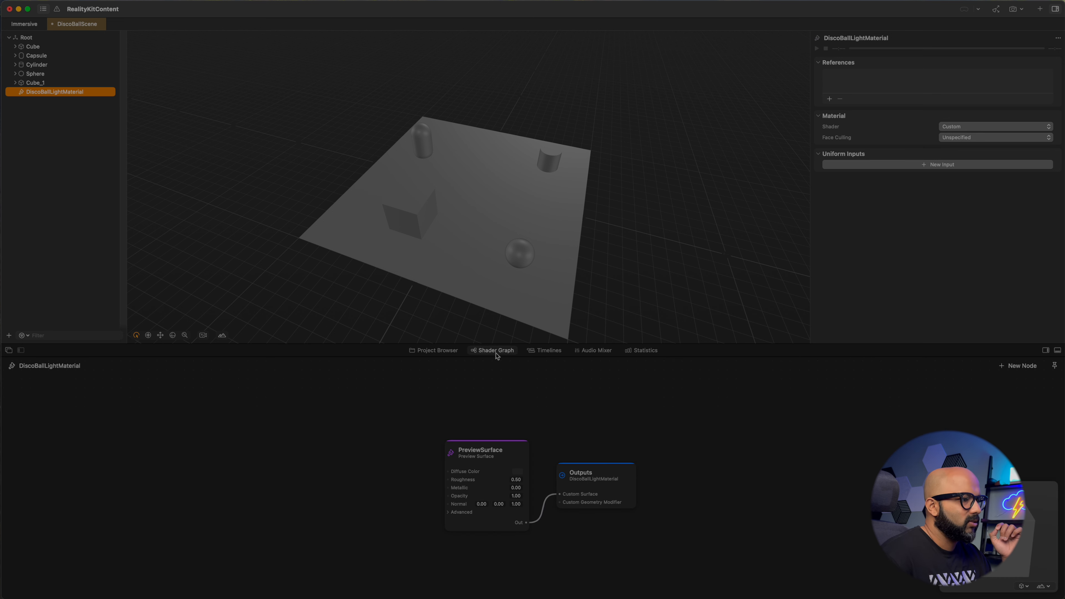
pyautogui.moveTo(496, 356); pyautogui.dragTo(497, 278)
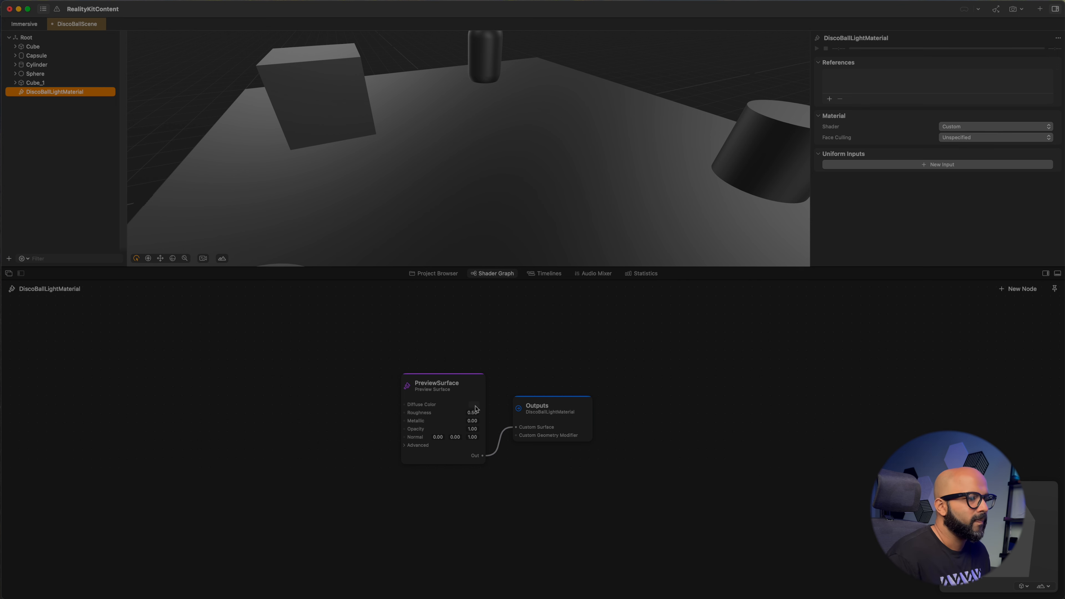
# Try red and green as the PreviewSurface node's Diffuse Color, and set it to black, hex 000000
pyautogui.click(474, 409)
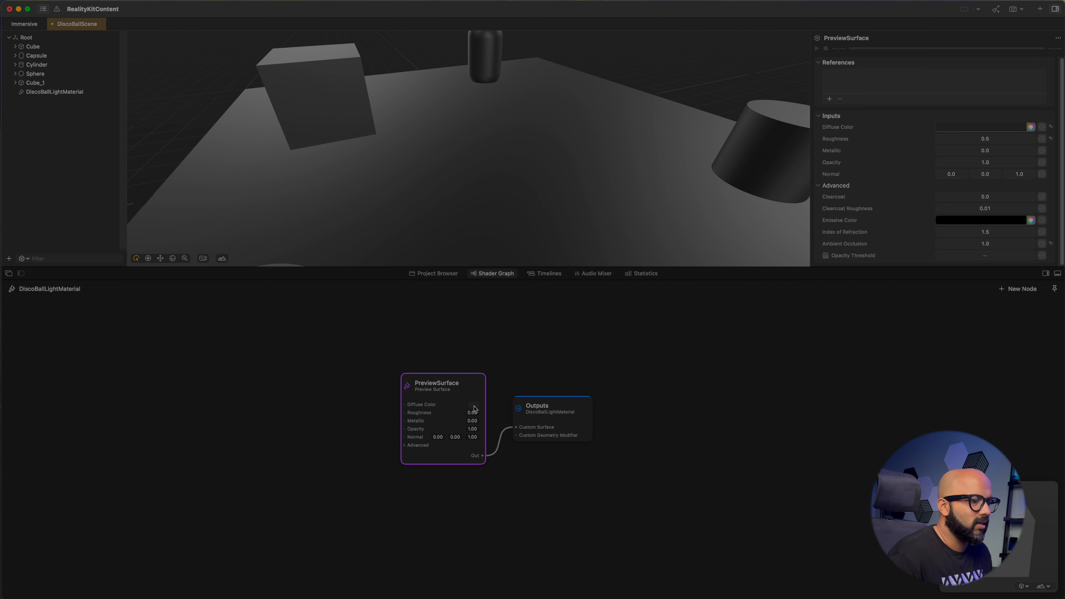
pyautogui.click(474, 406)
pyautogui.moveTo(585, 342); pyautogui.dragTo(597, 338)
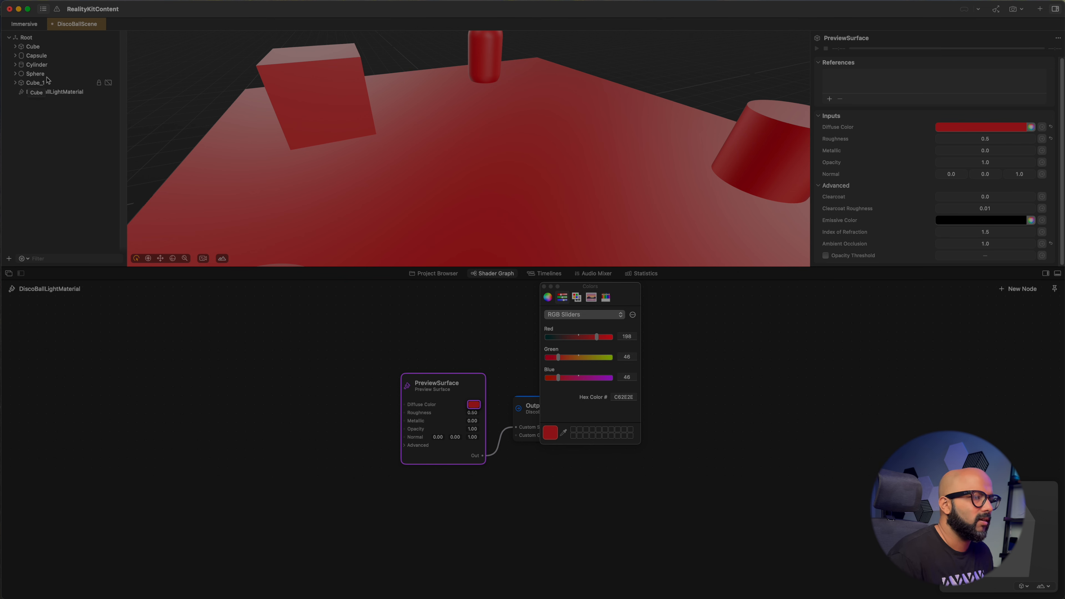
pyautogui.moveTo(577, 357); pyautogui.dragTo(468, 334)
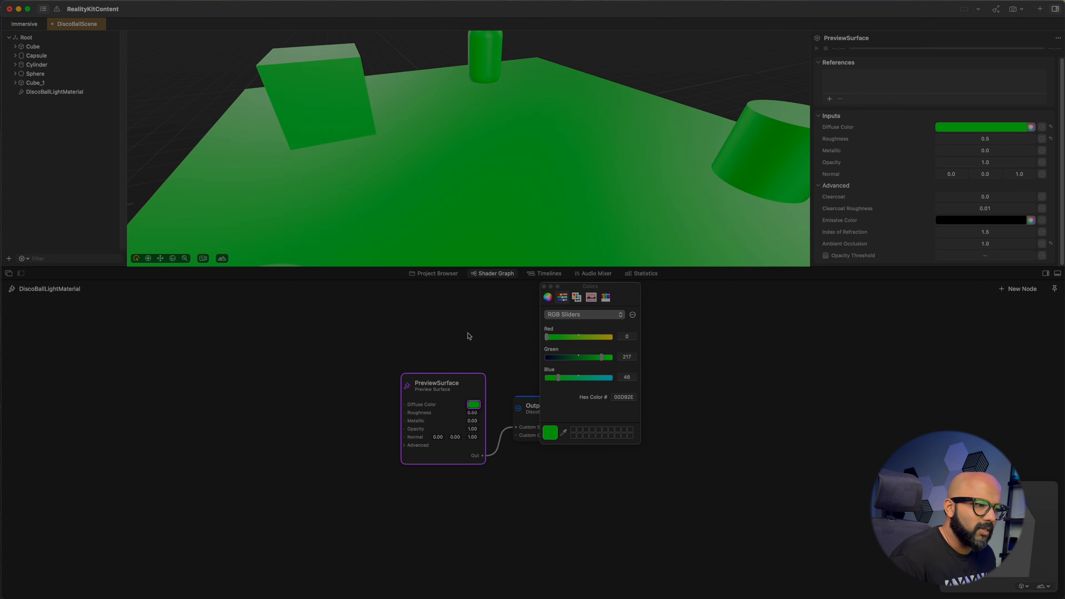
pyautogui.moveTo(602, 359); pyautogui.dragTo(546, 379)
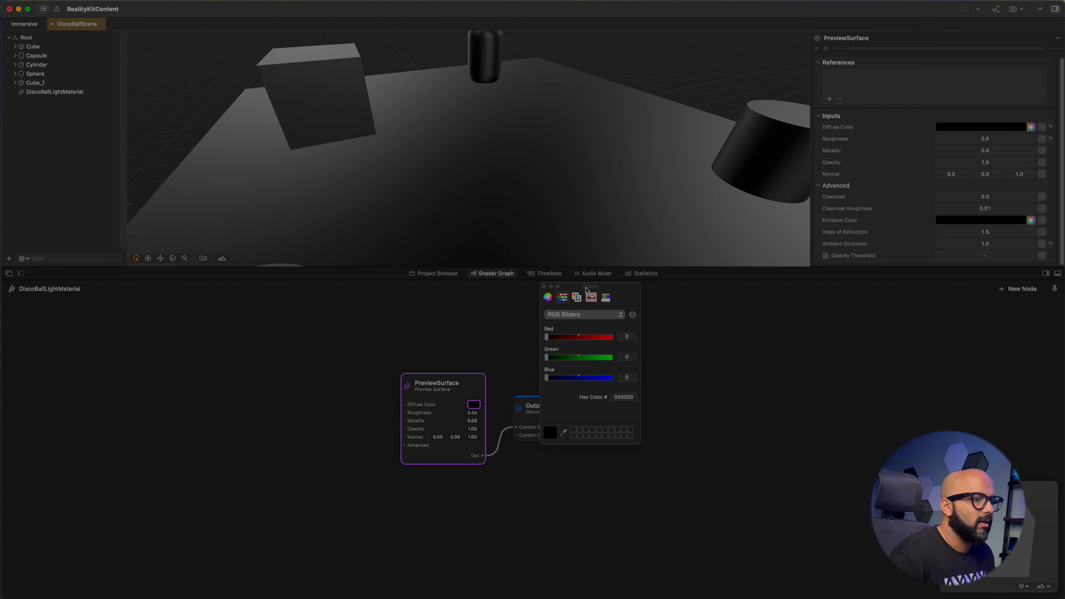
pyautogui.moveTo(586, 290); pyautogui.dragTo(696, 344)
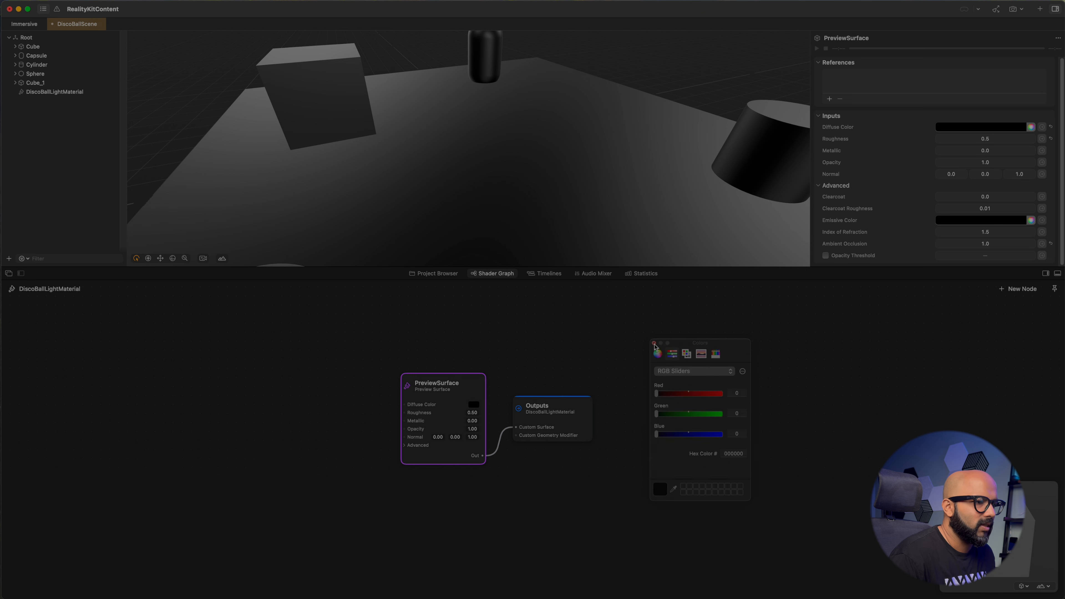
pyautogui.click(654, 343)
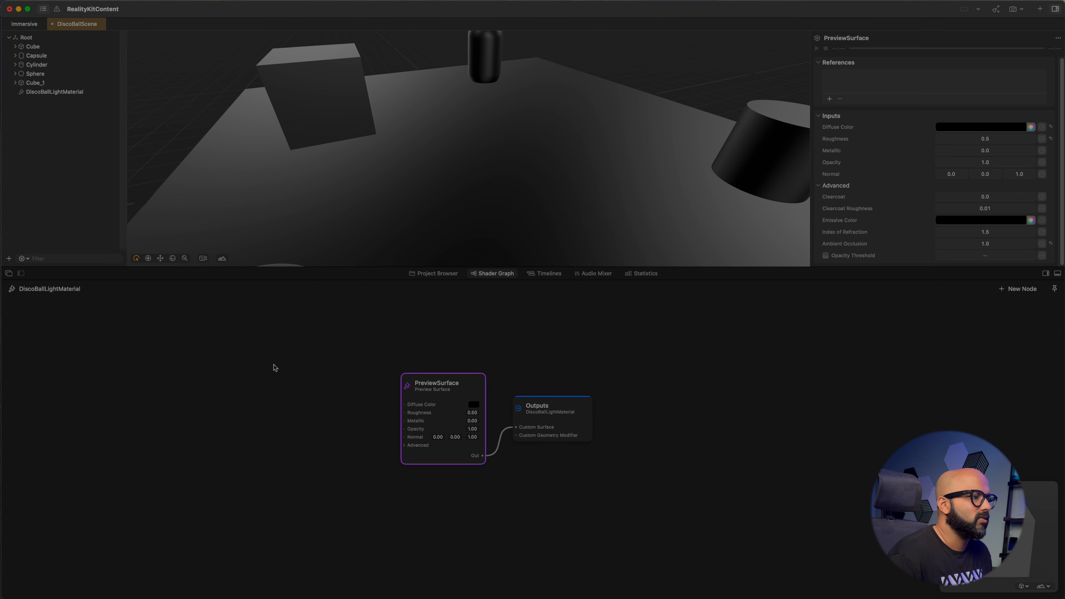
# Add a Noise 3D node to the material graph and place it beside the PreviewSurface node on its input side
pyautogui.click(276, 367)
pyautogui.doubleClick(276, 367)
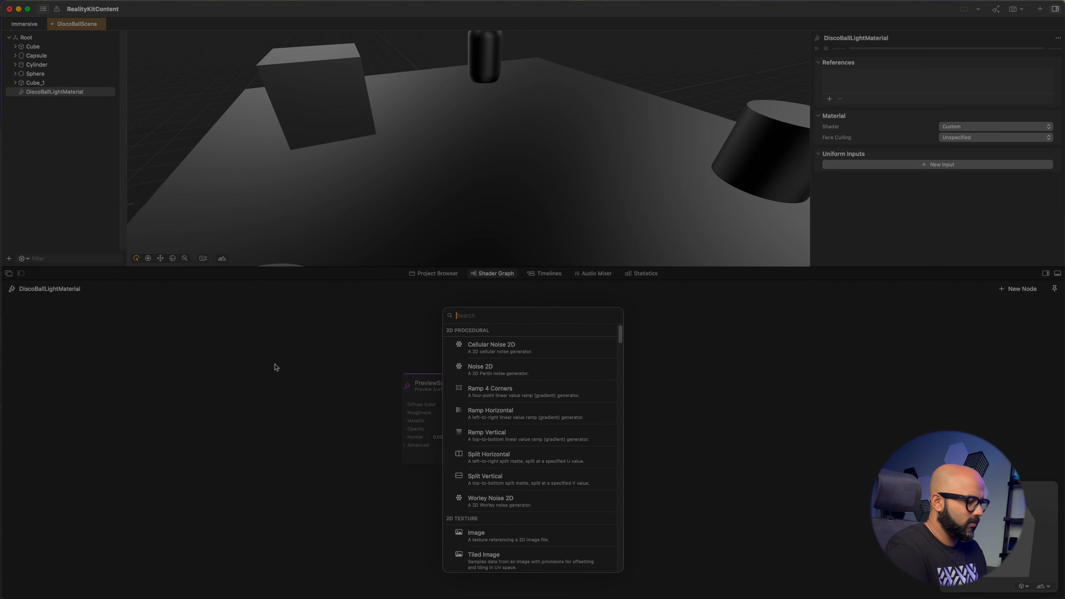
pyautogui.write('nmo')
pyautogui.press('BackSpace')
pyautogui.press('BackSpace')
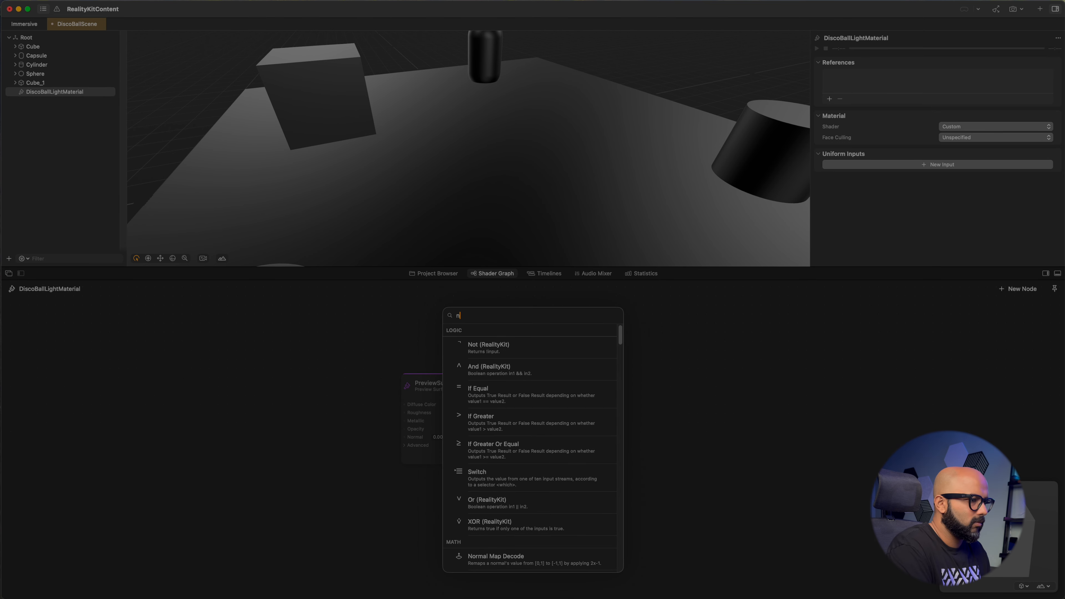
pyautogui.write('oise')
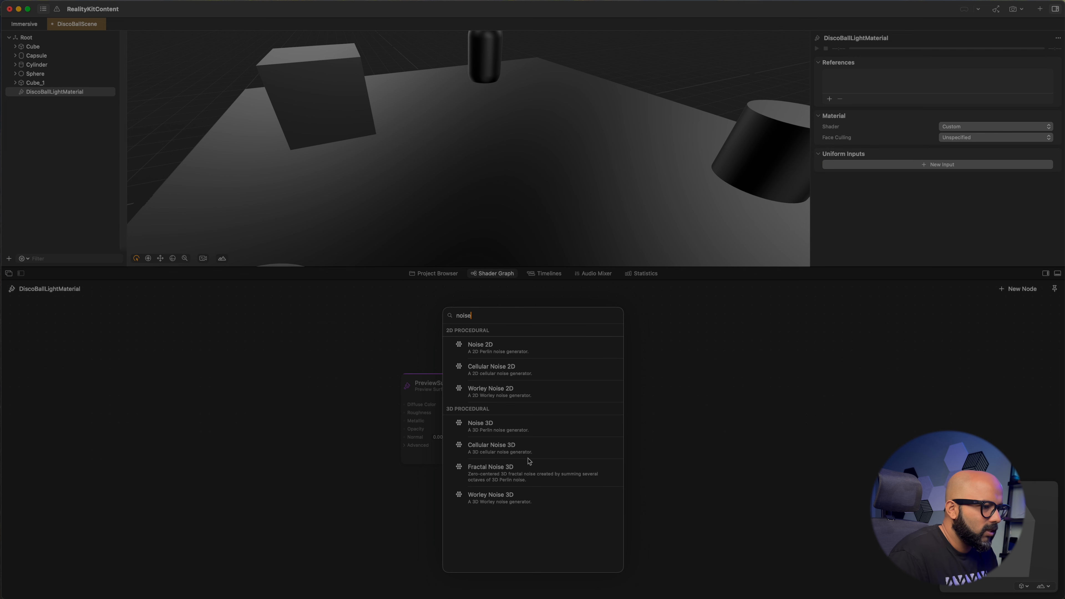
pyautogui.click(502, 432)
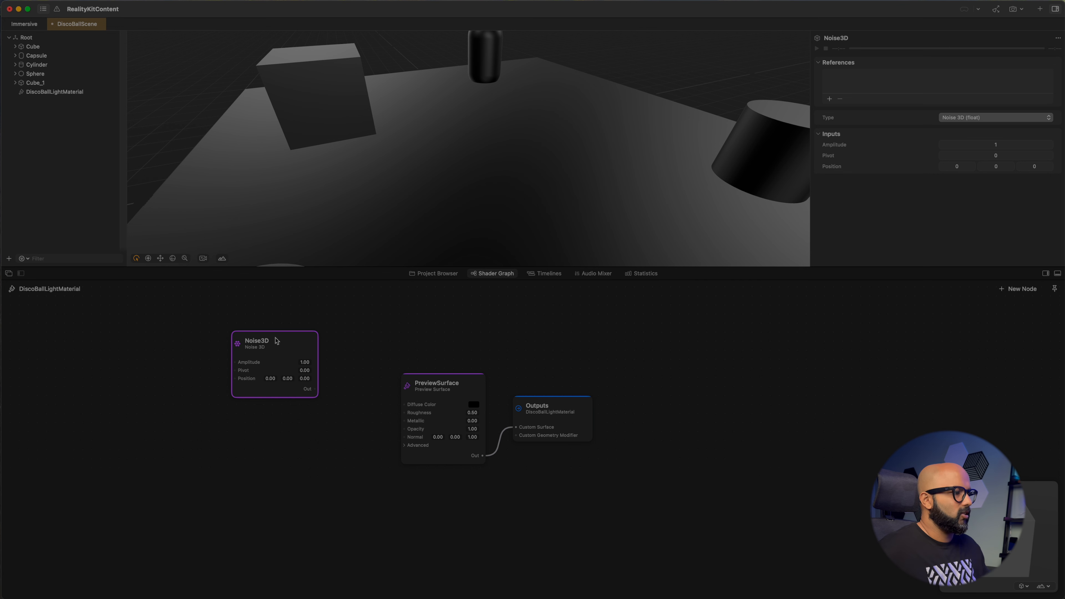
pyautogui.moveTo(262, 341); pyautogui.dragTo(267, 374)
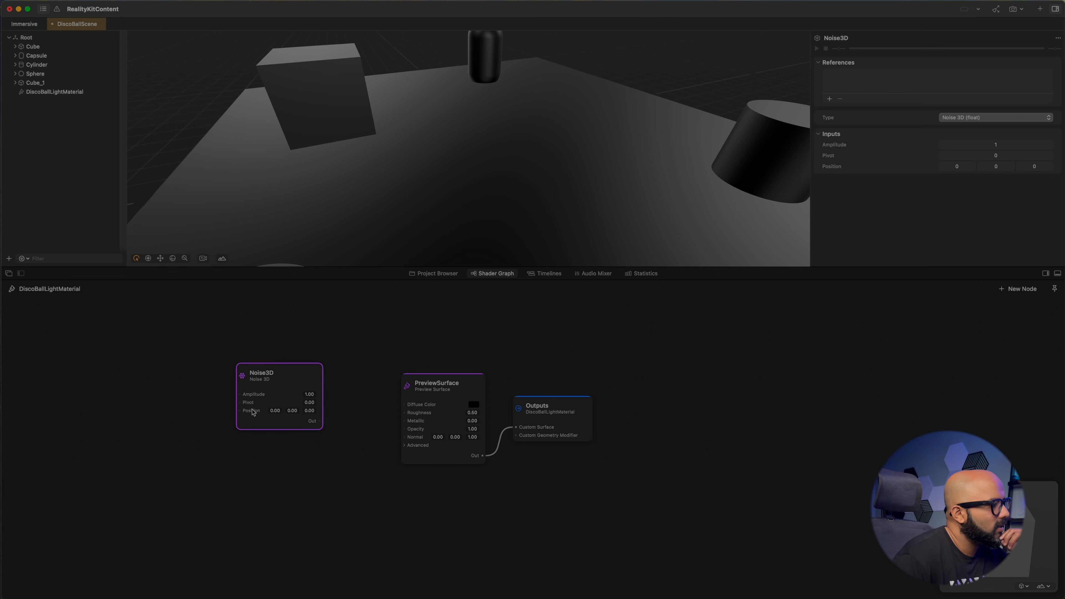
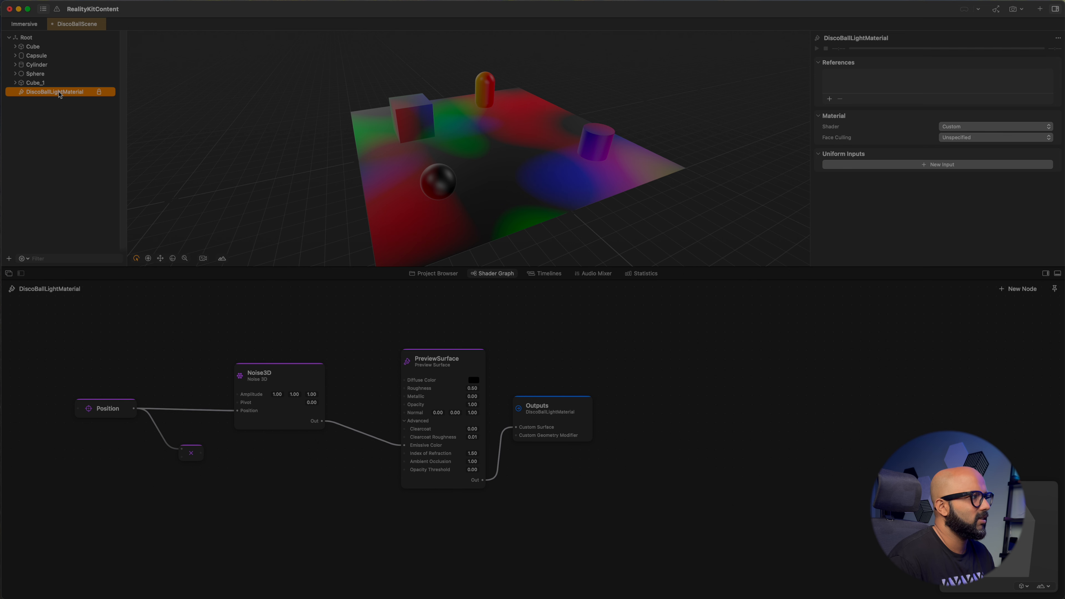
# Add a Float input named Scale to the material and multiply it with Position to feed Noise3D's Position input
pyautogui.click(860, 165)
pyautogui.click(548, 309)
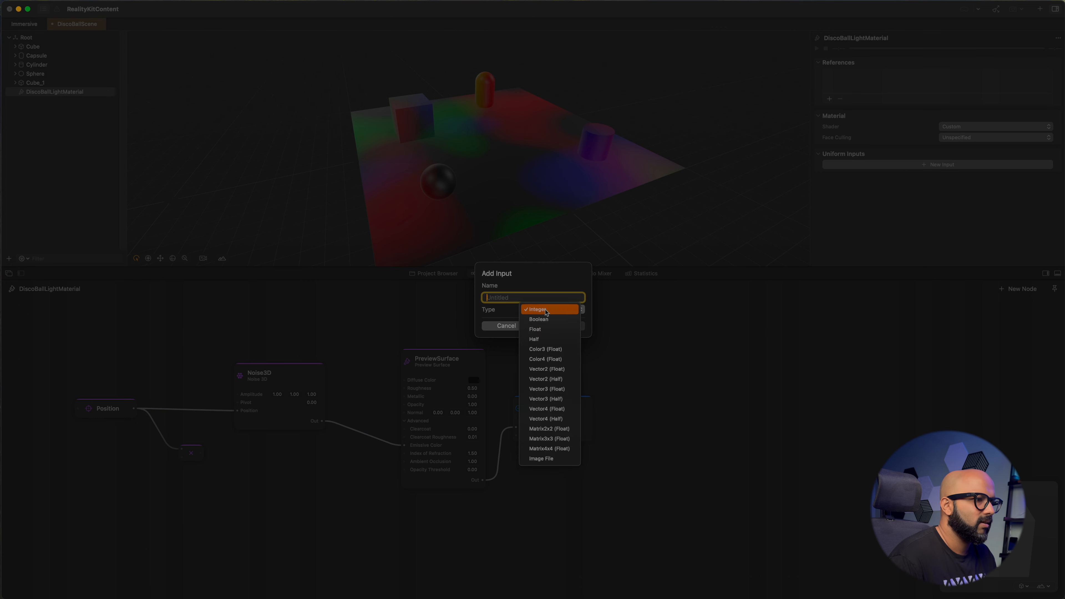
pyautogui.click(542, 331)
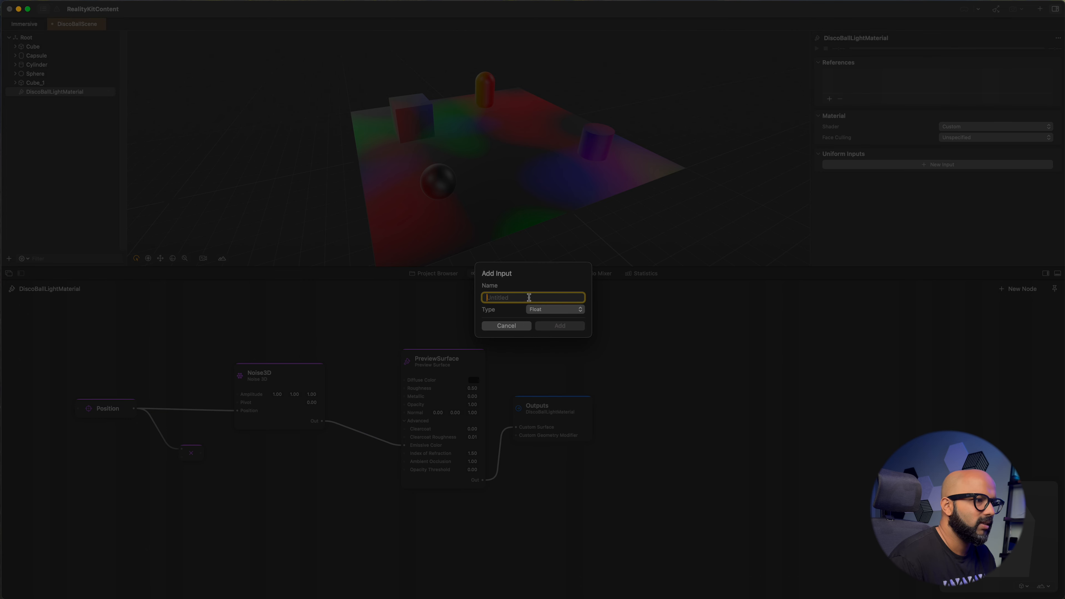
pyautogui.write('Scale')
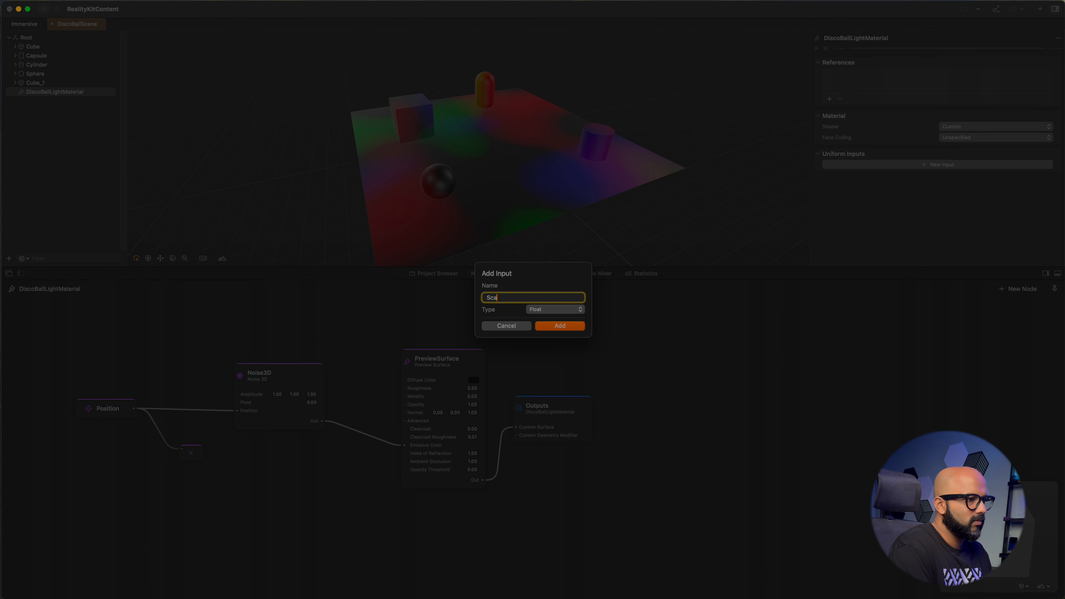
pyautogui.click(567, 326)
pyautogui.moveTo(540, 372); pyautogui.dragTo(238, 412)
pyautogui.click(202, 459)
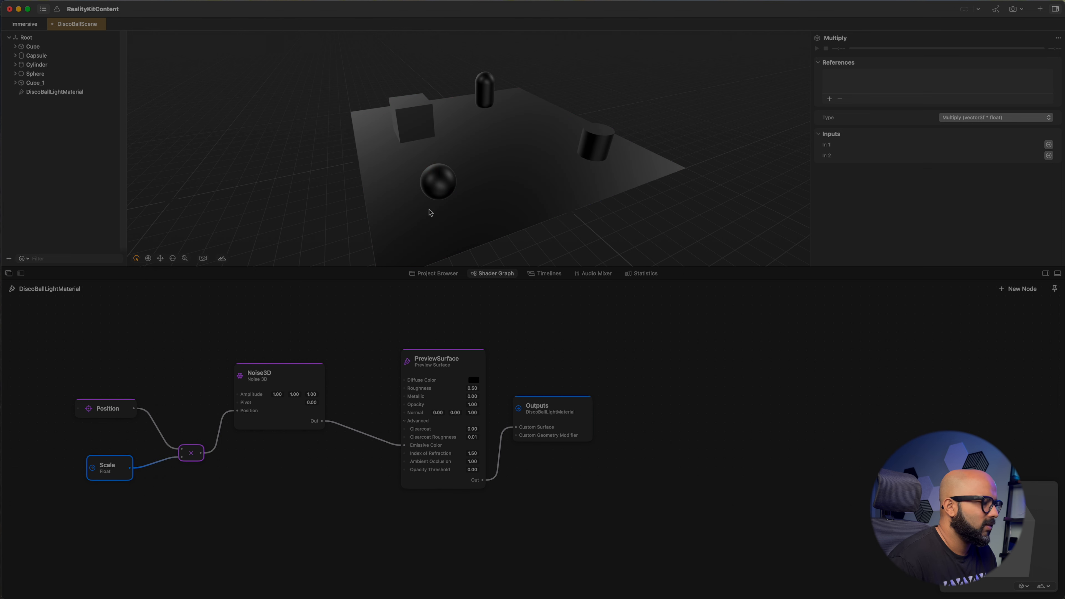
# Set the material's Scale uniform input to 50
pyautogui.doubleClick(110, 466)
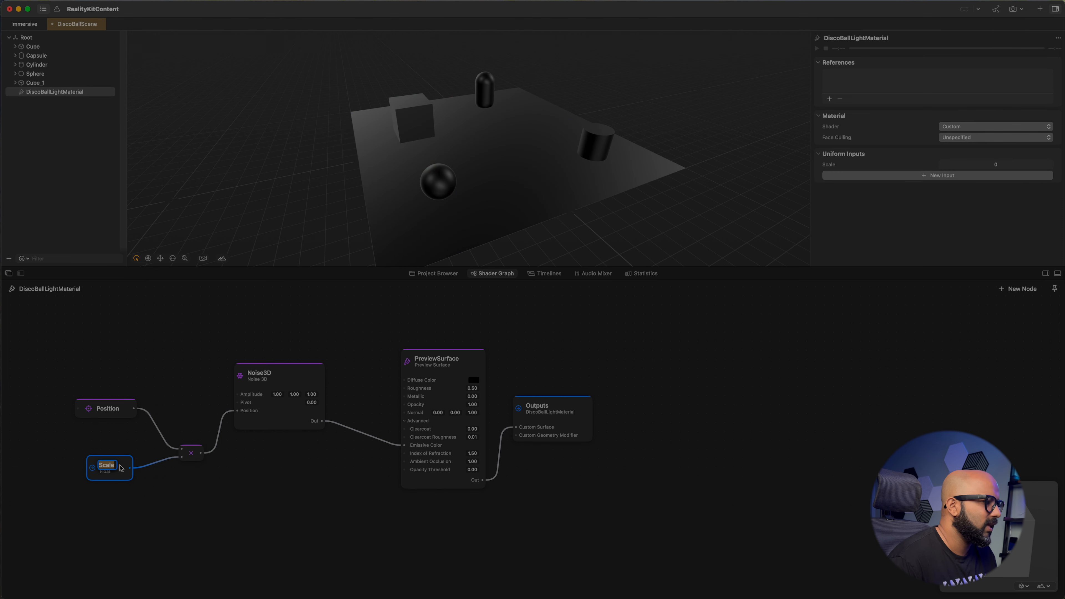
pyautogui.press('Return')
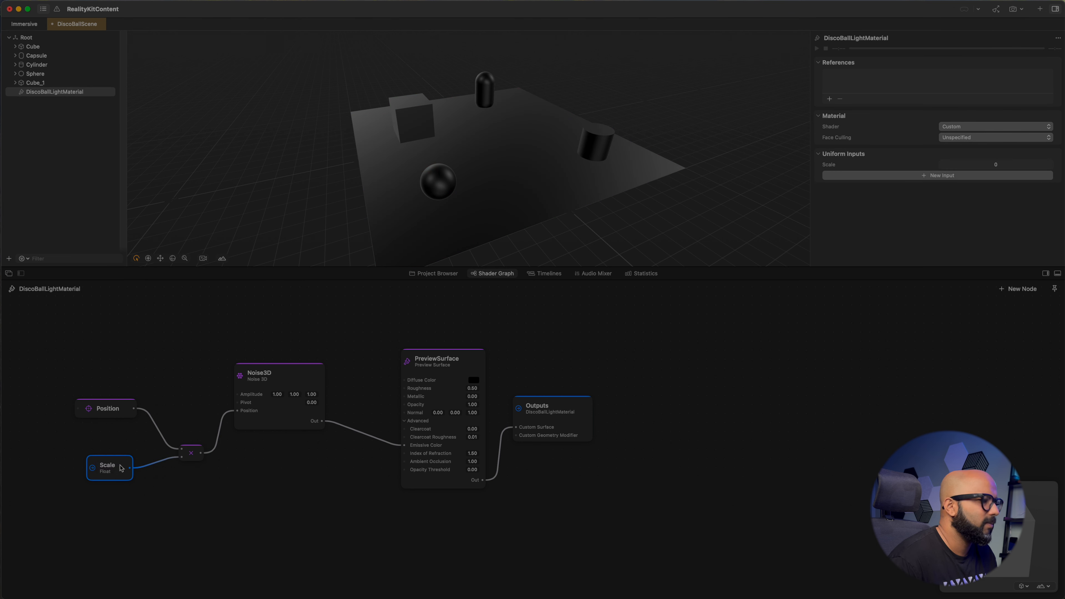
pyautogui.click(992, 168)
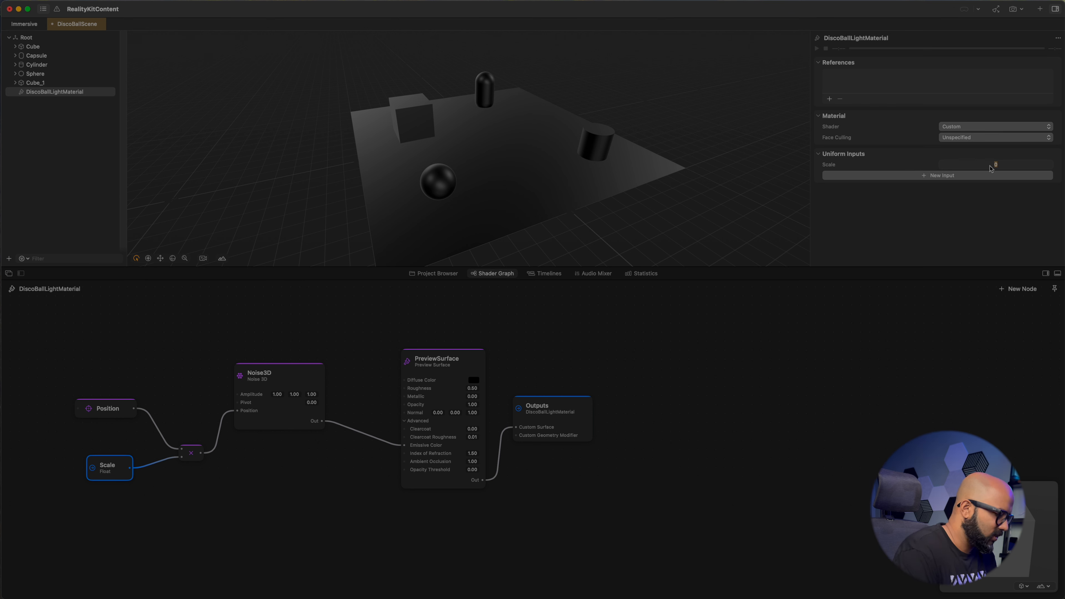
pyautogui.press('Return')
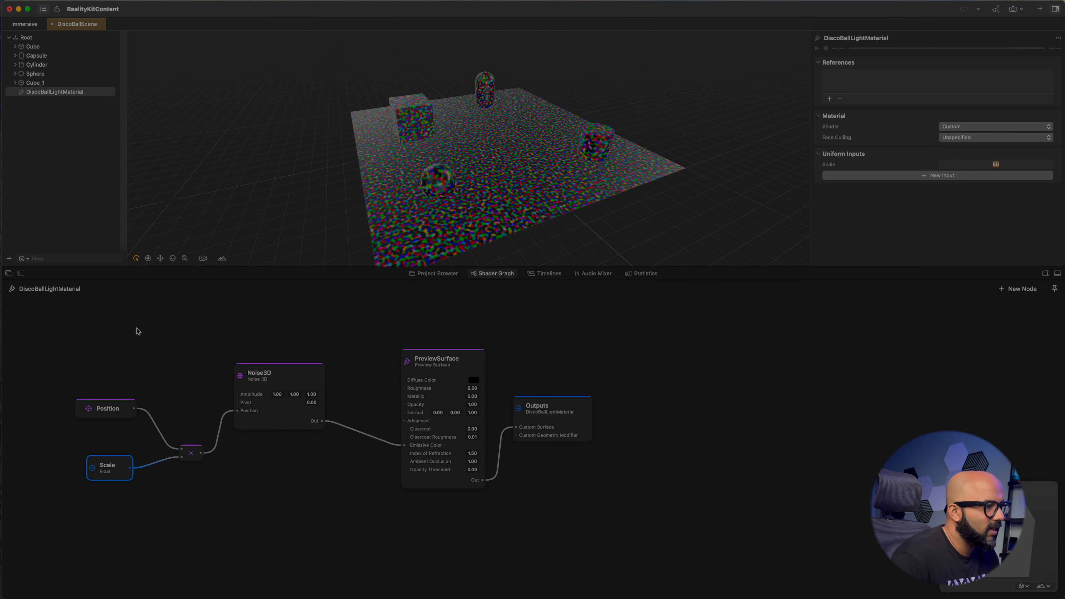
# Add a Time (float) node above the Position node and connect its output to a new Sin node
pyautogui.doubleClick(104, 323)
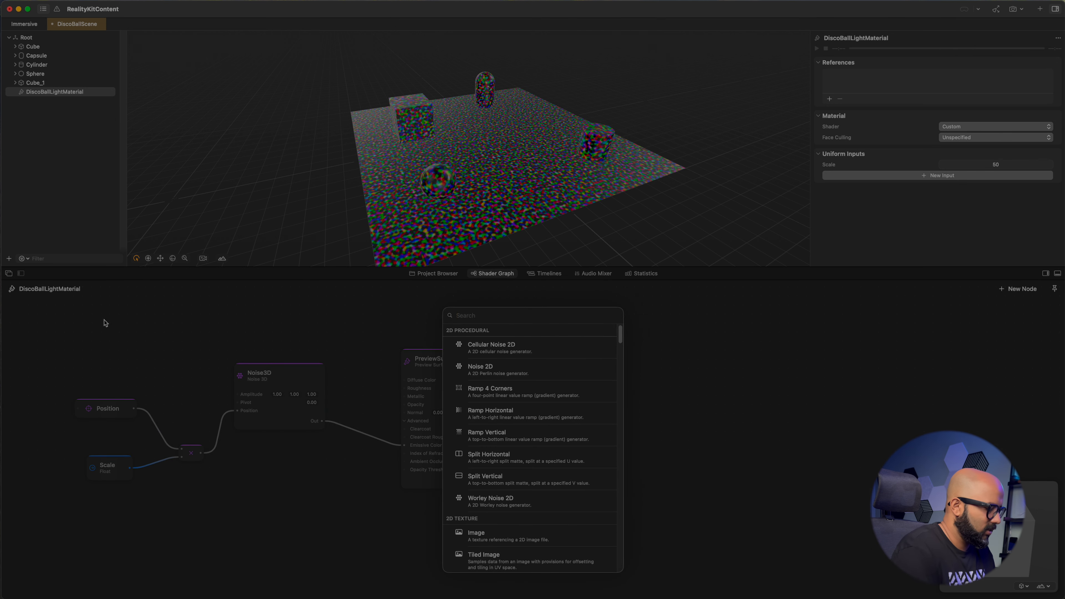
pyautogui.write('time')
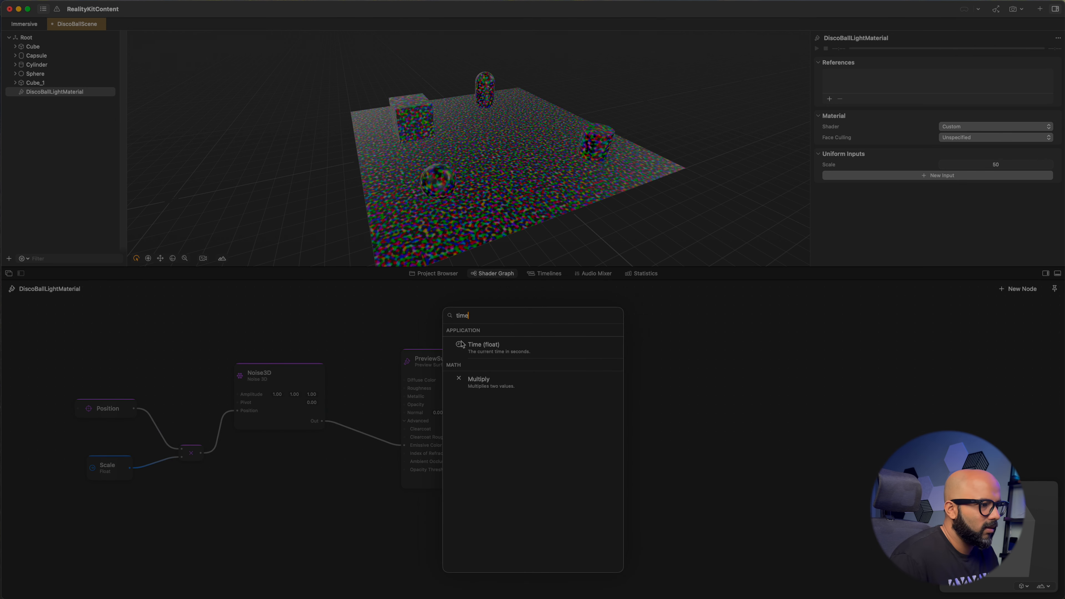
pyautogui.click(483, 348)
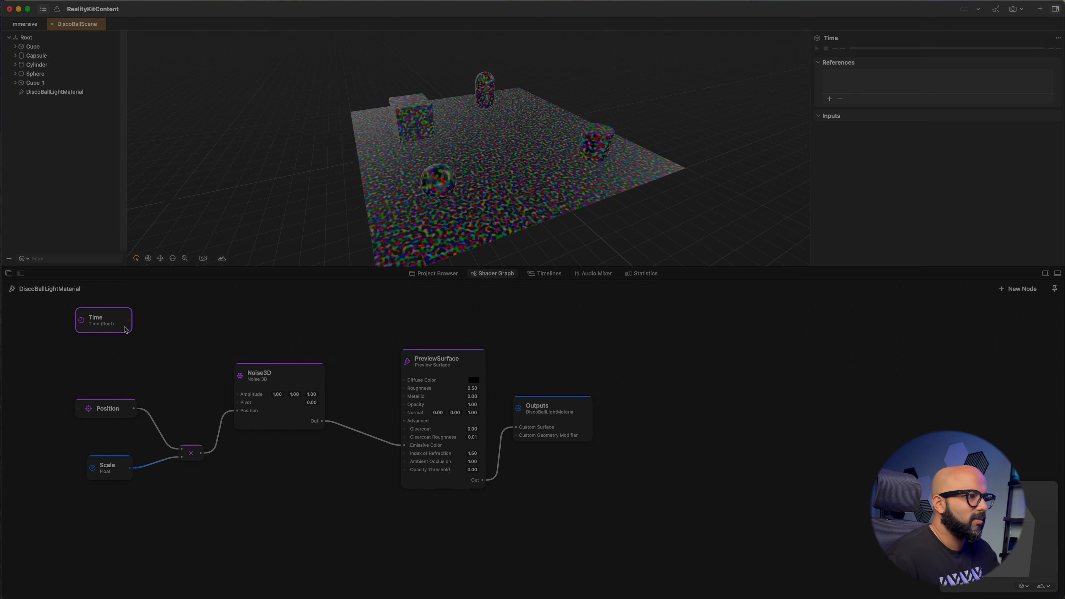
pyautogui.moveTo(129, 321); pyautogui.dragTo(170, 322)
pyautogui.write('sine')
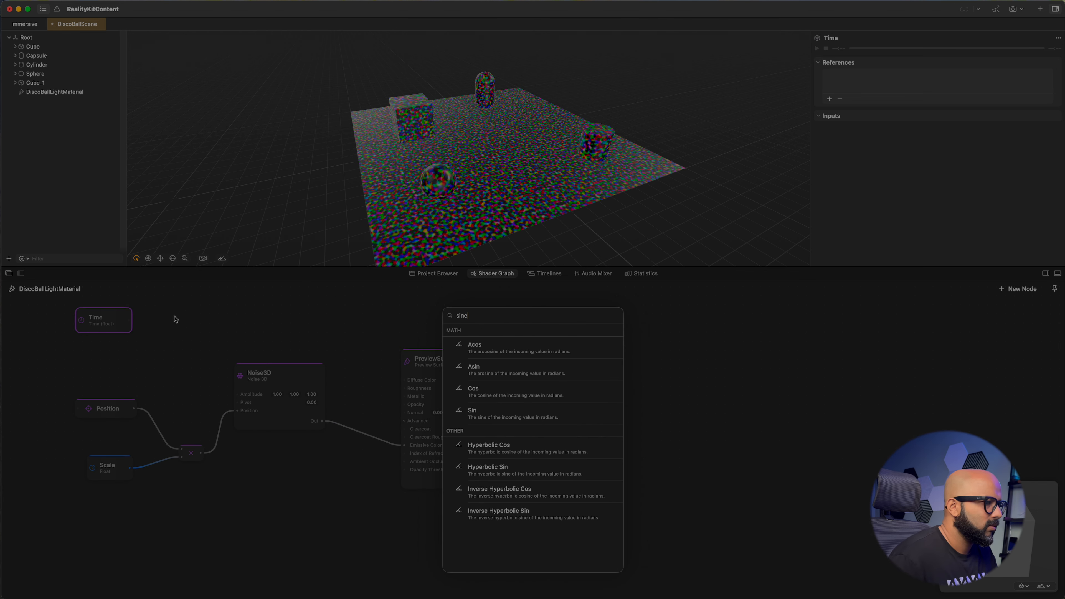
pyautogui.press('BackSpace')
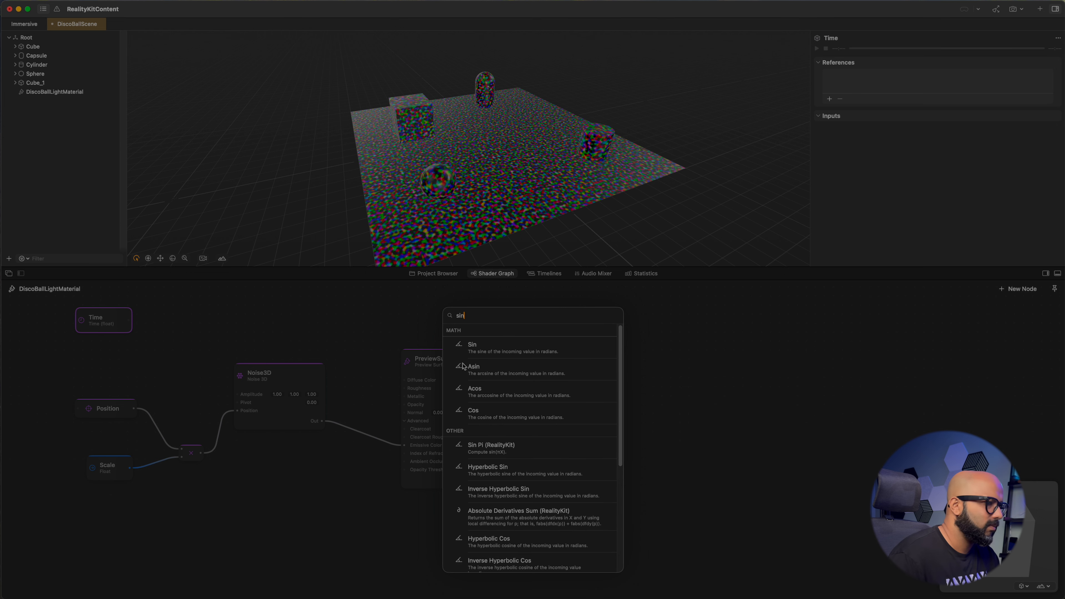
pyautogui.click(471, 347)
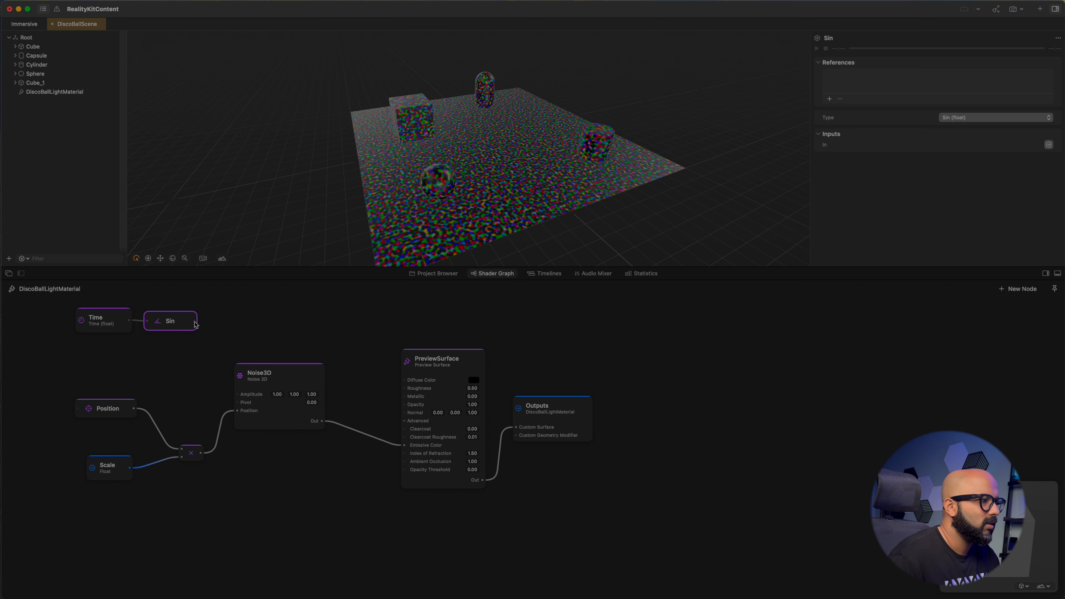
# Add a Remap node fed by the Sin output and set its In Low to -1
pyautogui.moveTo(195, 324); pyautogui.dragTo(245, 324)
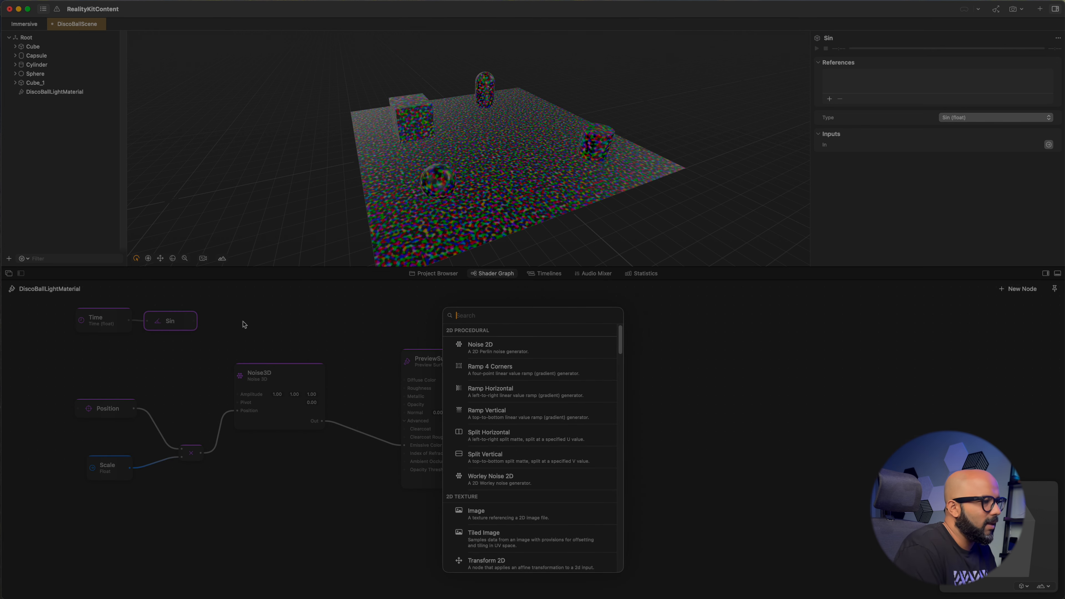
pyautogui.write('rem')
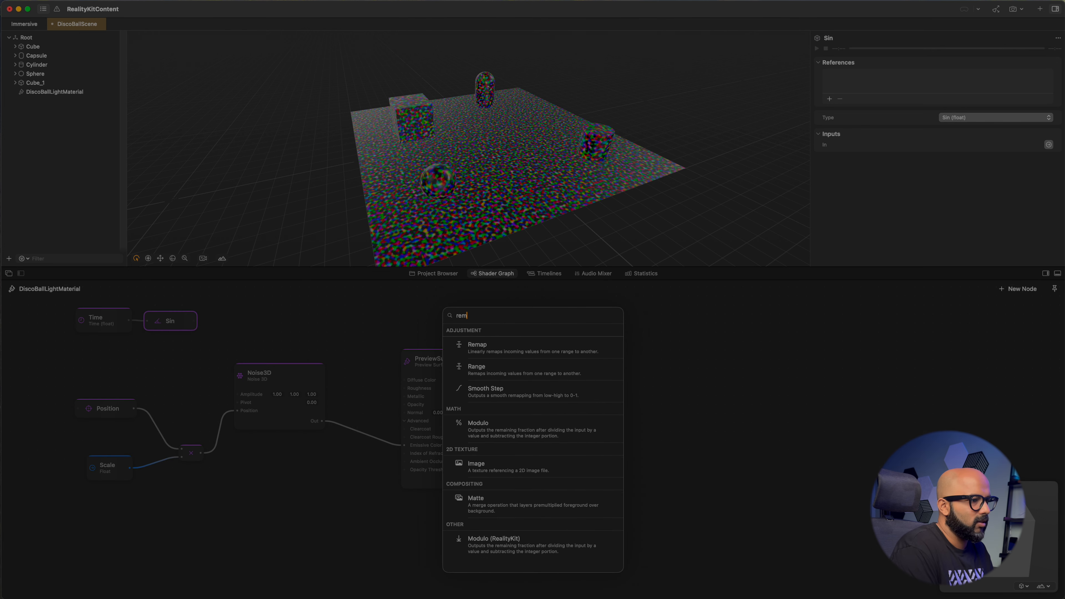
pyautogui.click(477, 347)
pyautogui.click(258, 320)
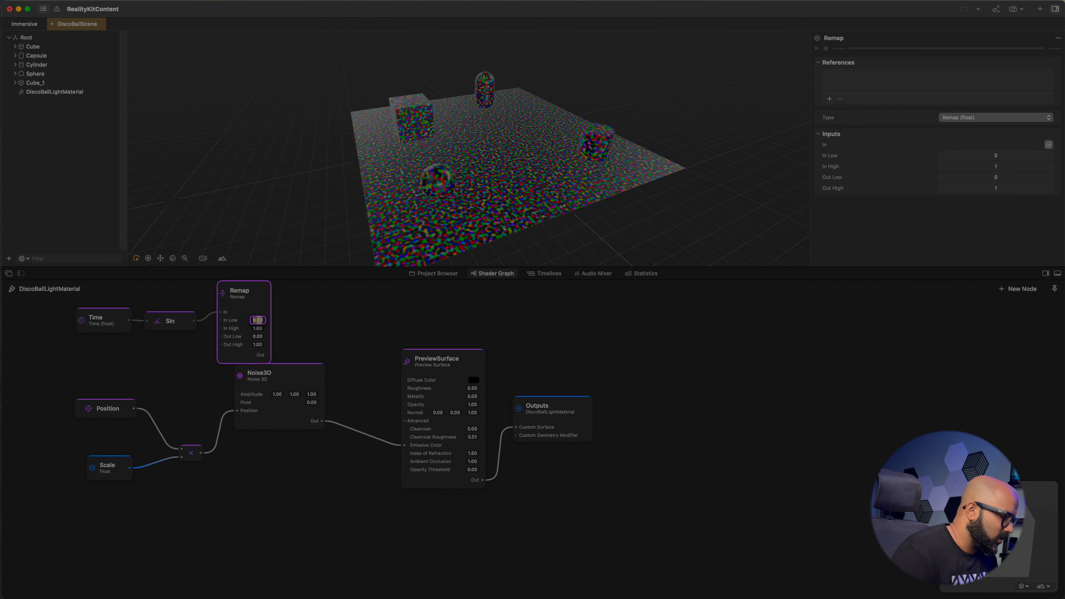
pyautogui.write('-1')
pyautogui.press('Return')
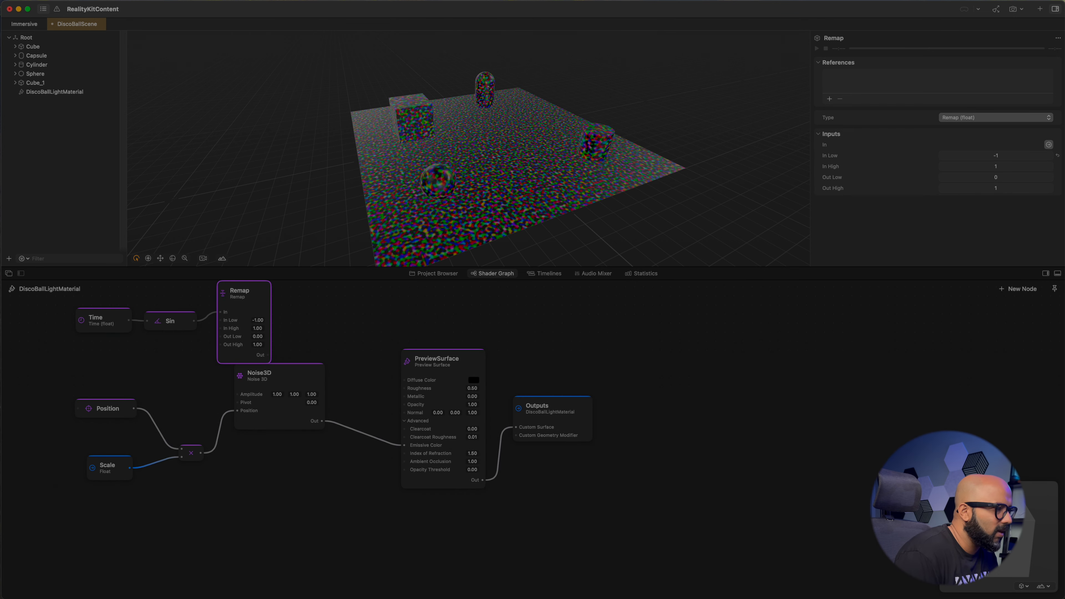
# Shift the Remap node slightly away from Noise3D and set both its Out Low and Out High to 5
pyautogui.click(260, 337)
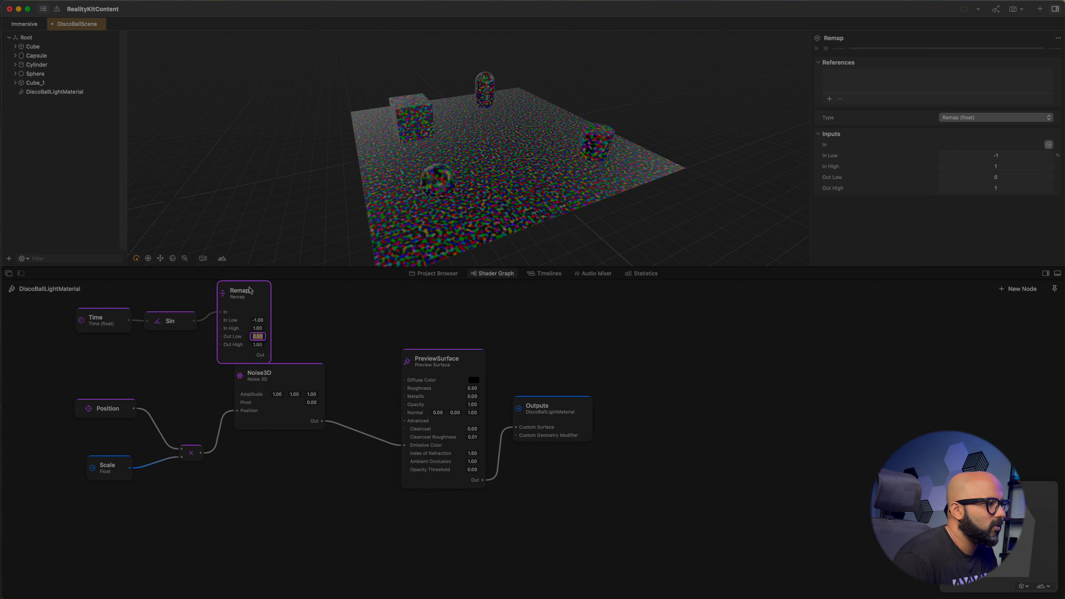
pyautogui.moveTo(250, 291); pyautogui.dragTo(258, 283)
pyautogui.click(261, 330)
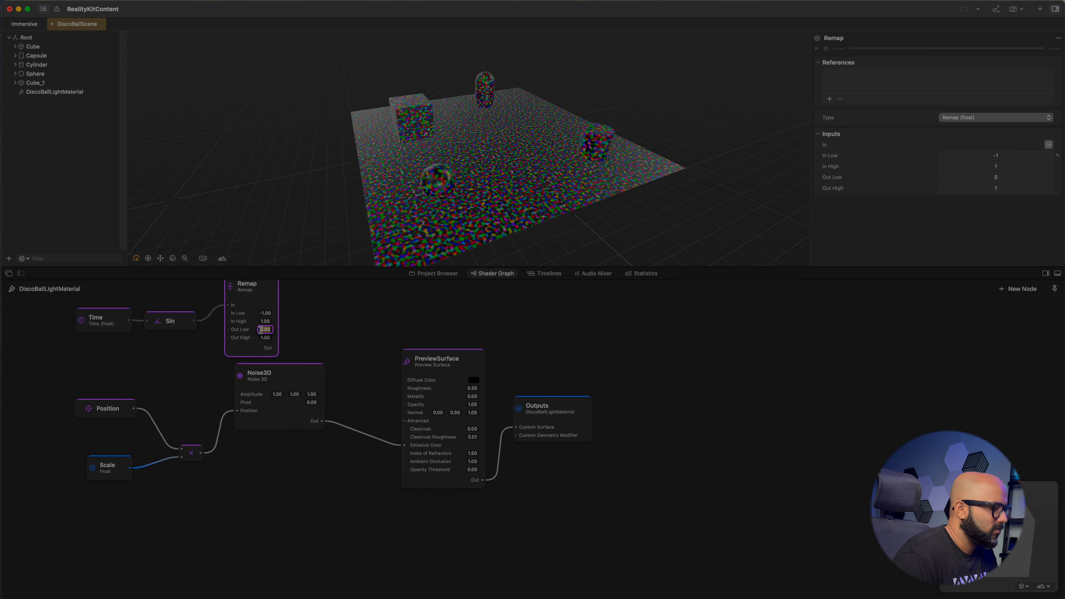
pyautogui.write('5')
pyautogui.press('Tab')
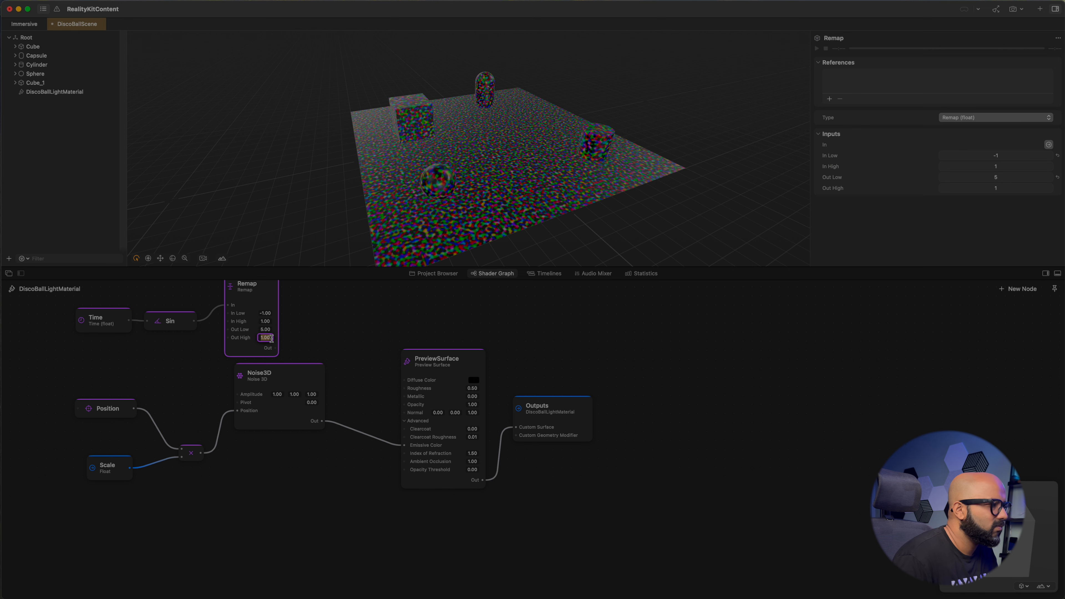
pyautogui.write('5')
pyautogui.press('Return')
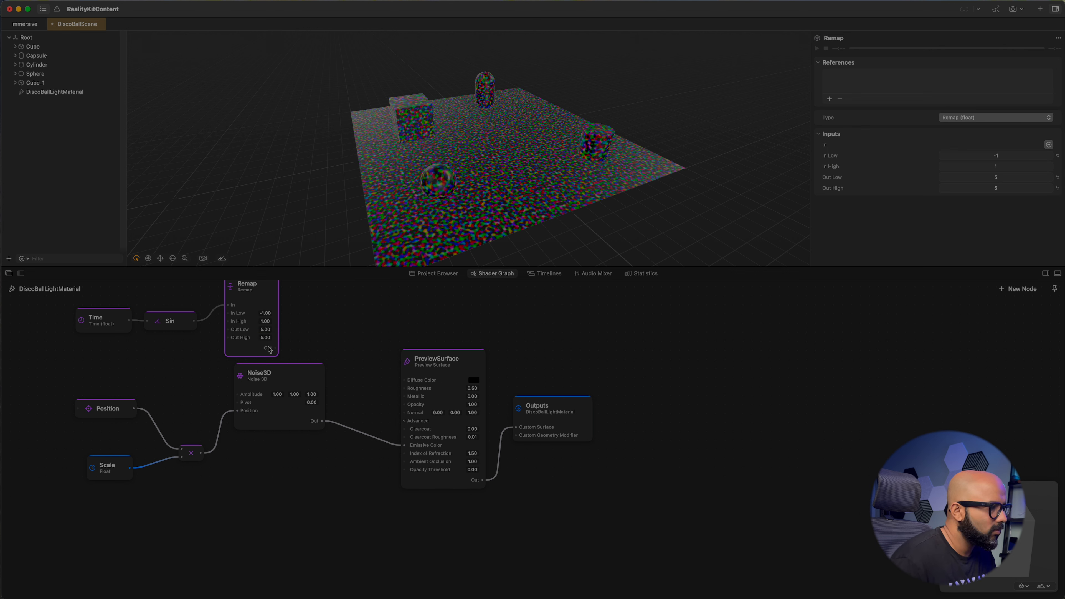
# Connect Remap's output to Noise3D's Amplitude, set Out Low to -5, and space out the Time, Sin and Remap nodes
pyautogui.moveTo(276, 349); pyautogui.dragTo(240, 395)
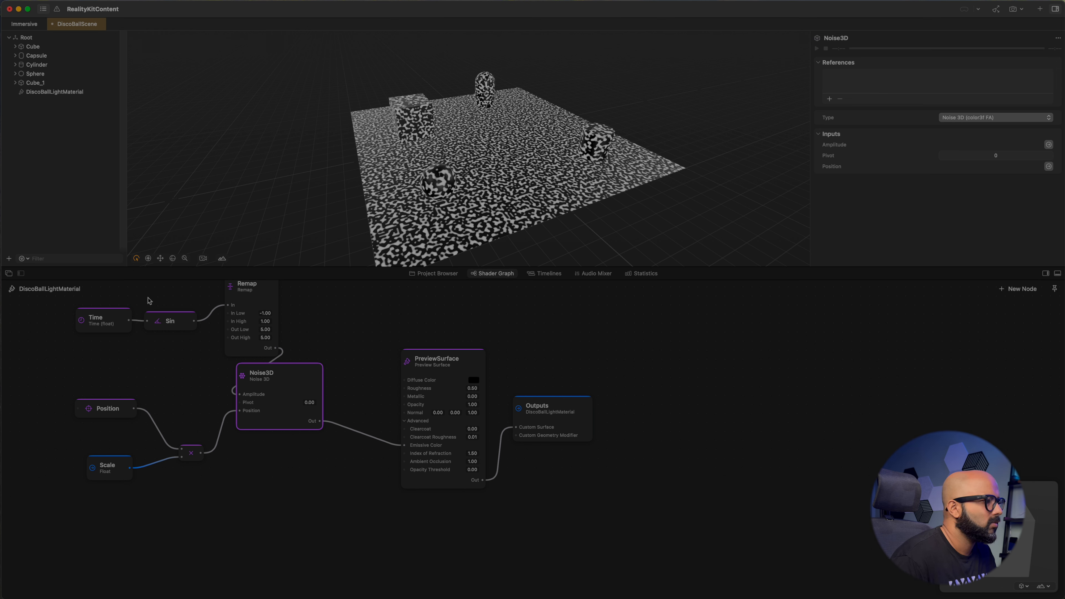
pyautogui.moveTo(147, 300); pyautogui.dragTo(210, 341)
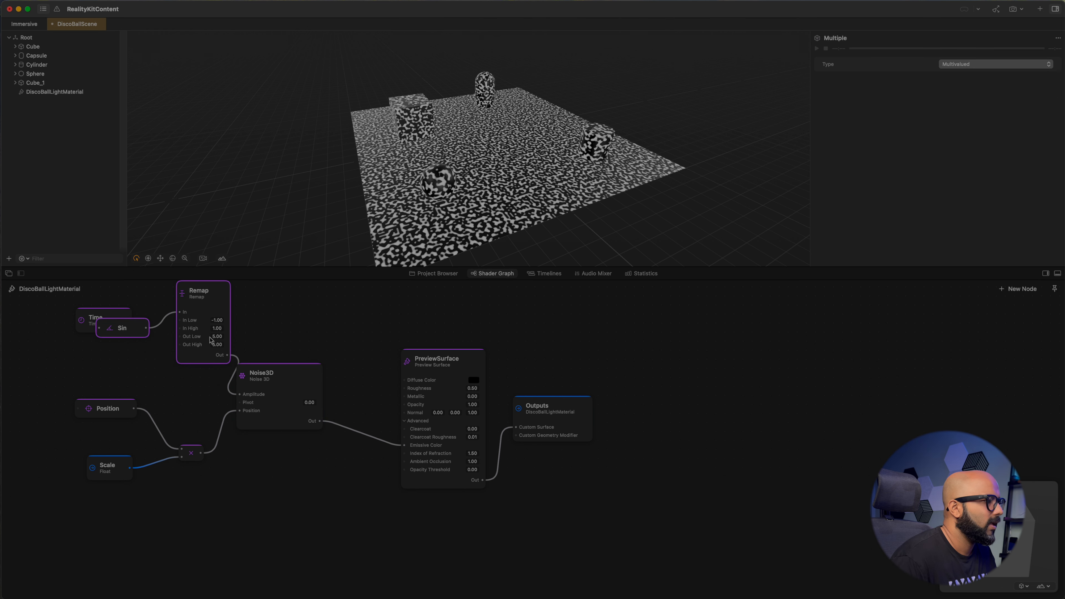
pyautogui.click(213, 337)
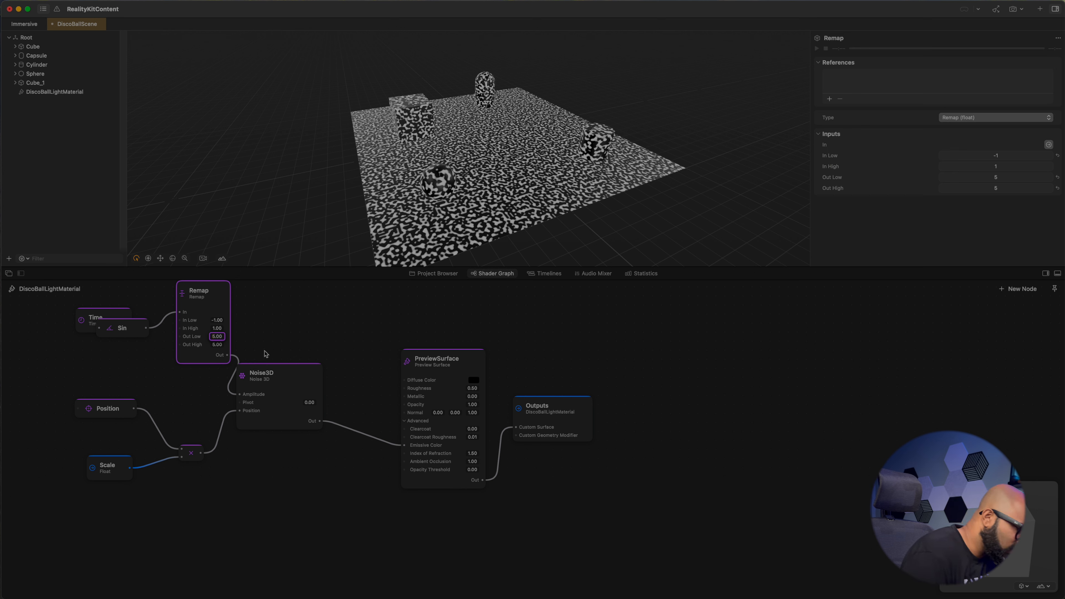
pyautogui.write('-5')
pyautogui.press('Return')
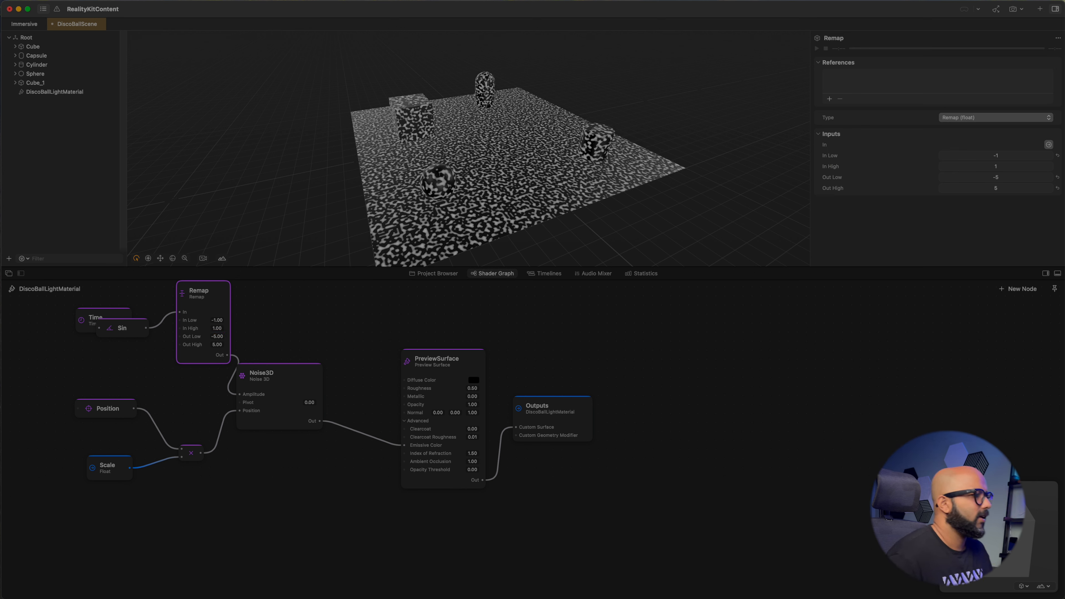
pyautogui.moveTo(91, 325); pyautogui.dragTo(42, 328)
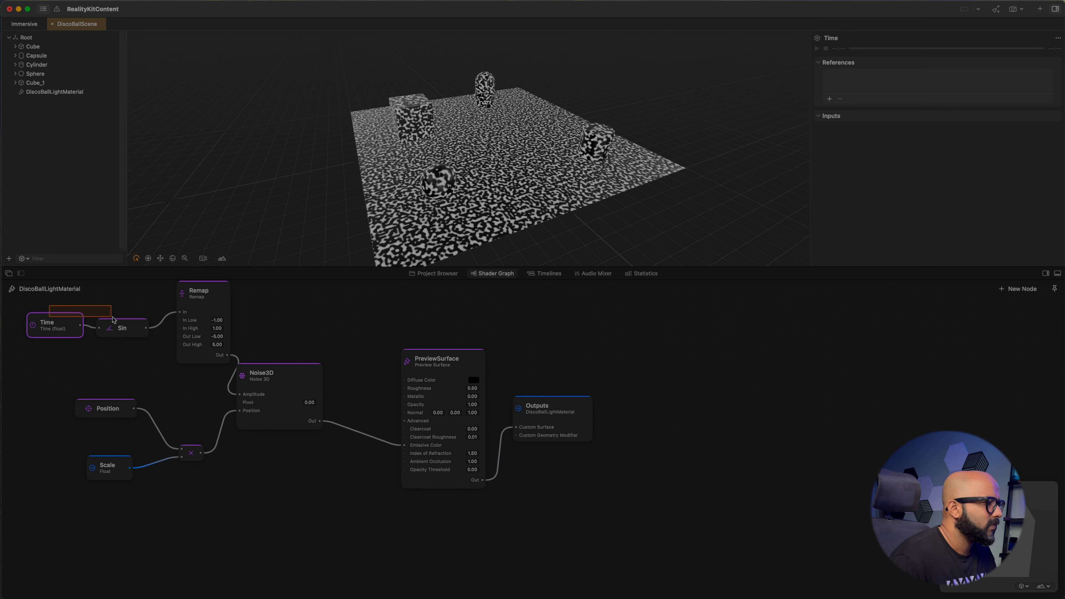
# Remove the connection from Remap to Noise3D and set Noise3D's Amplitude to 6
pyautogui.click(237, 361)
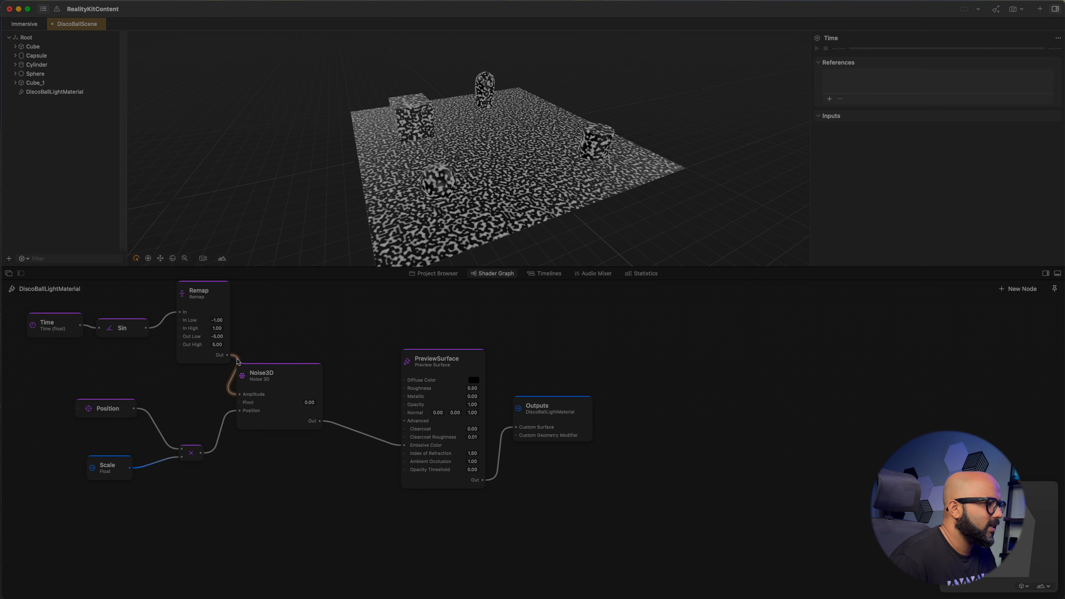
pyautogui.press('BackSpace')
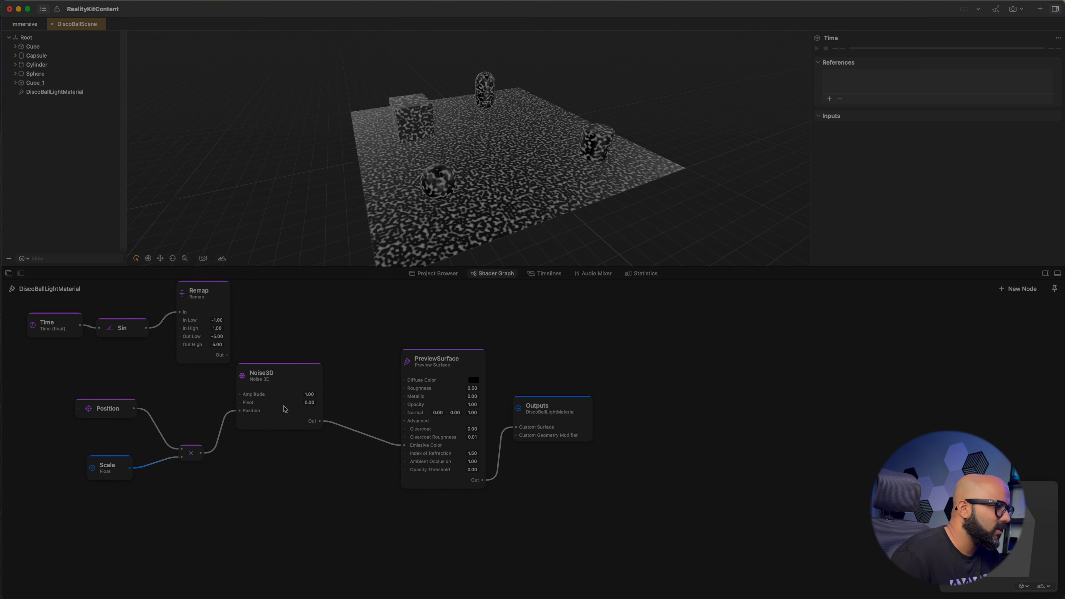
pyautogui.click(311, 398)
pyautogui.click(309, 395)
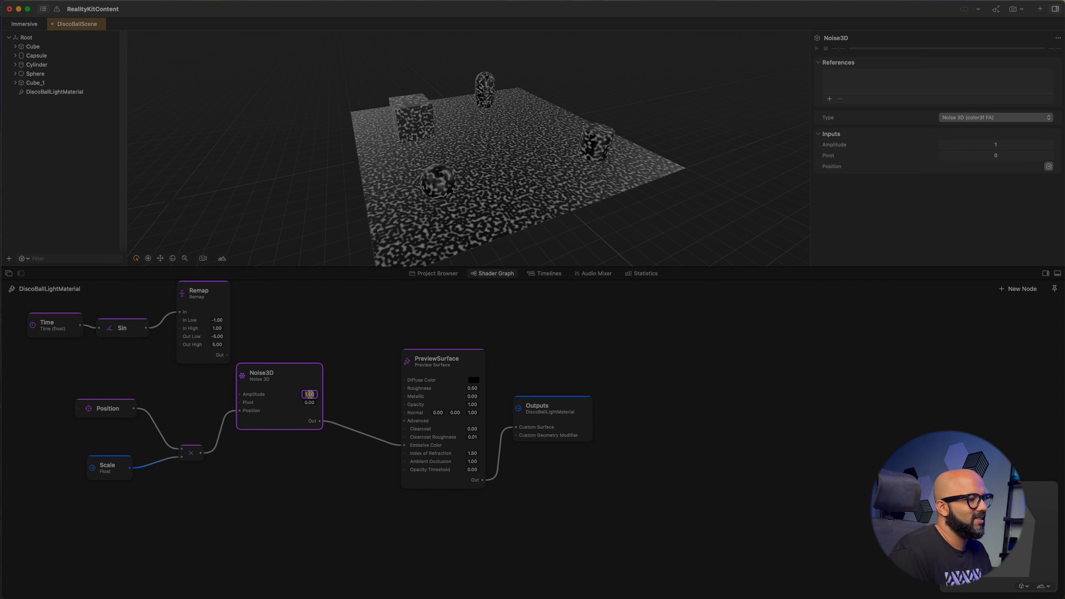
pyautogui.write('6')
pyautogui.press('Return')
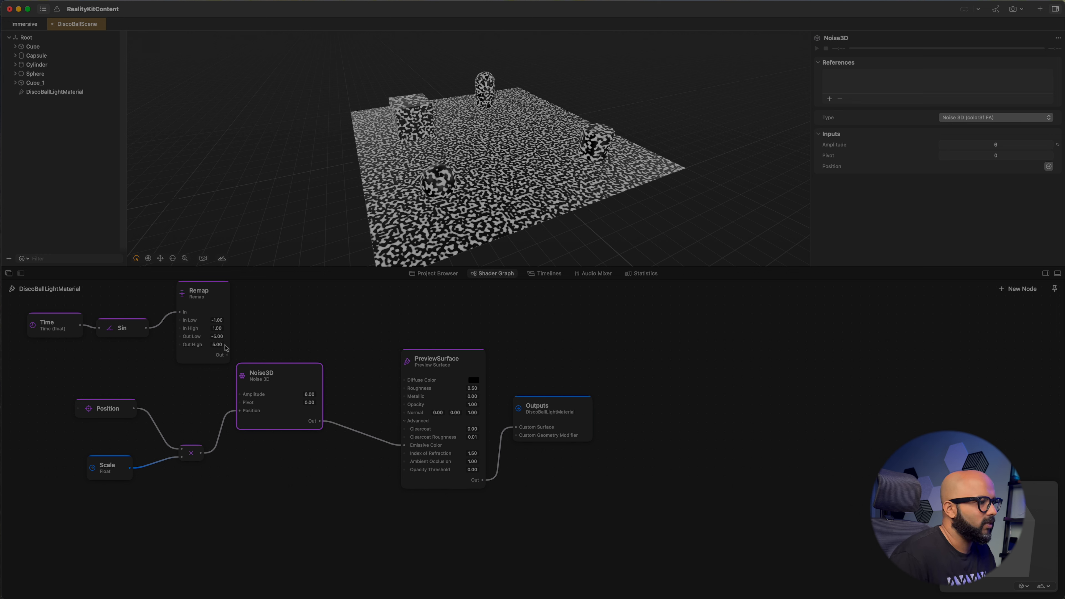
# Try driving Noise3D's Pivot with the Remap output, and disconnect it again
pyautogui.moveTo(227, 355); pyautogui.dragTo(238, 405)
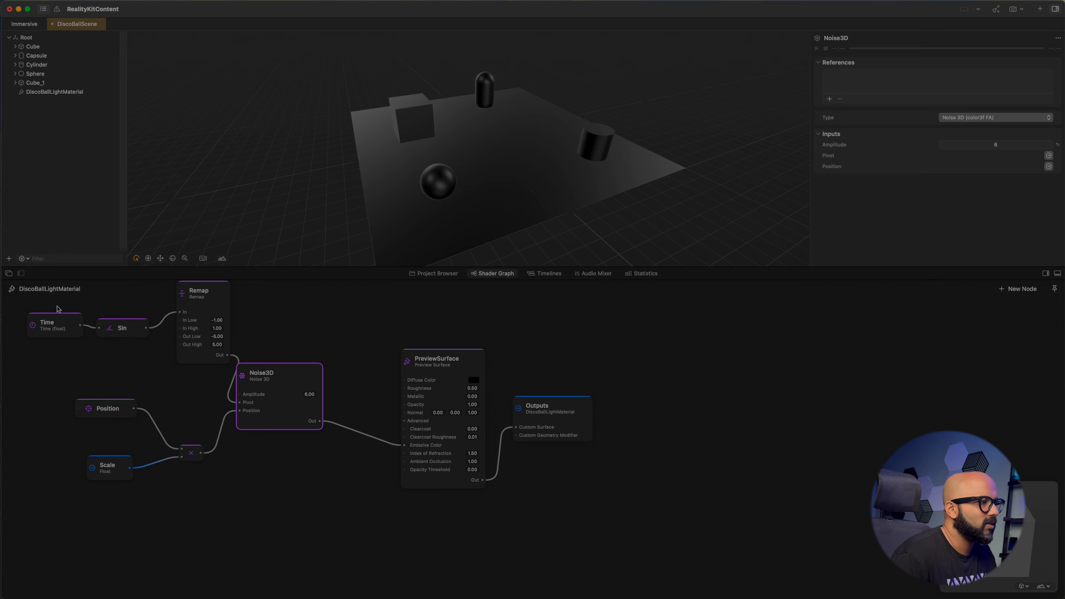
pyautogui.moveTo(59, 305); pyautogui.dragTo(222, 390)
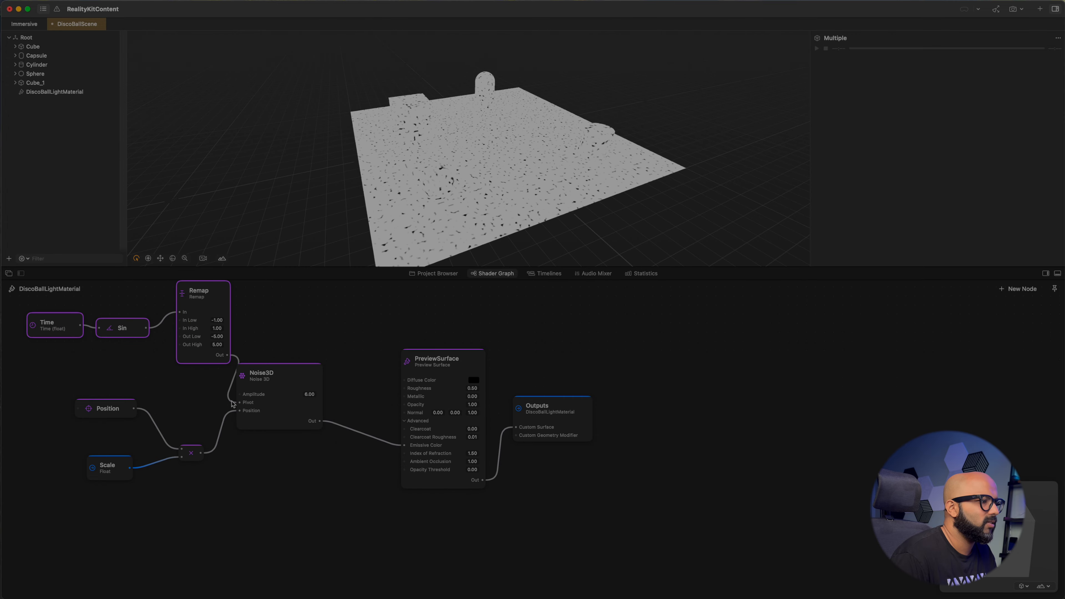
pyautogui.moveTo(233, 404); pyautogui.dragTo(219, 402)
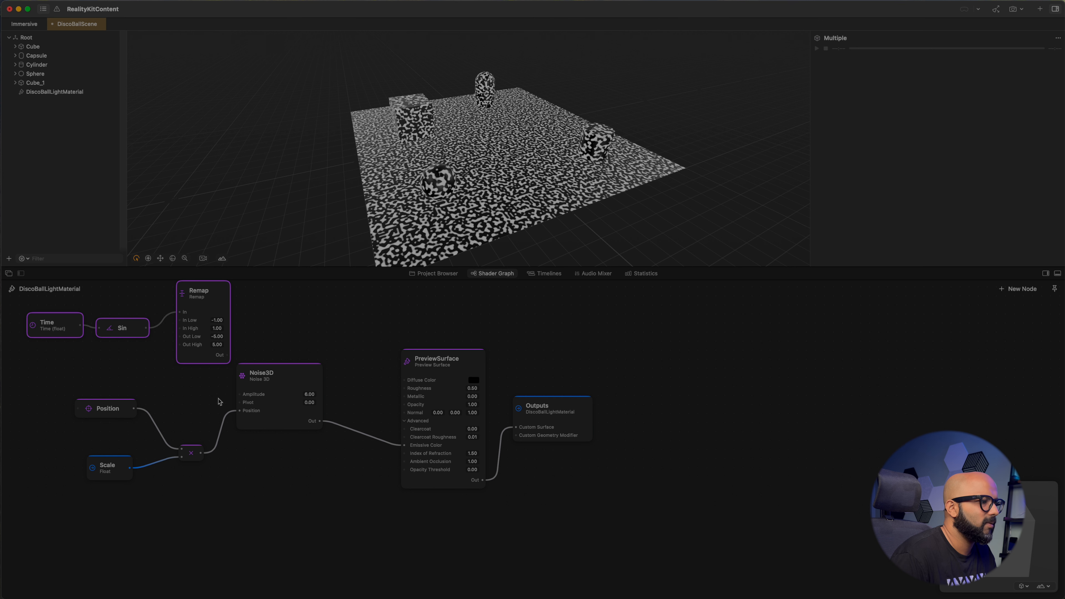
# Set Noise3D's Pivot to -3.5 and inspect the light dots on the scene's shapes up close
pyautogui.click(310, 403)
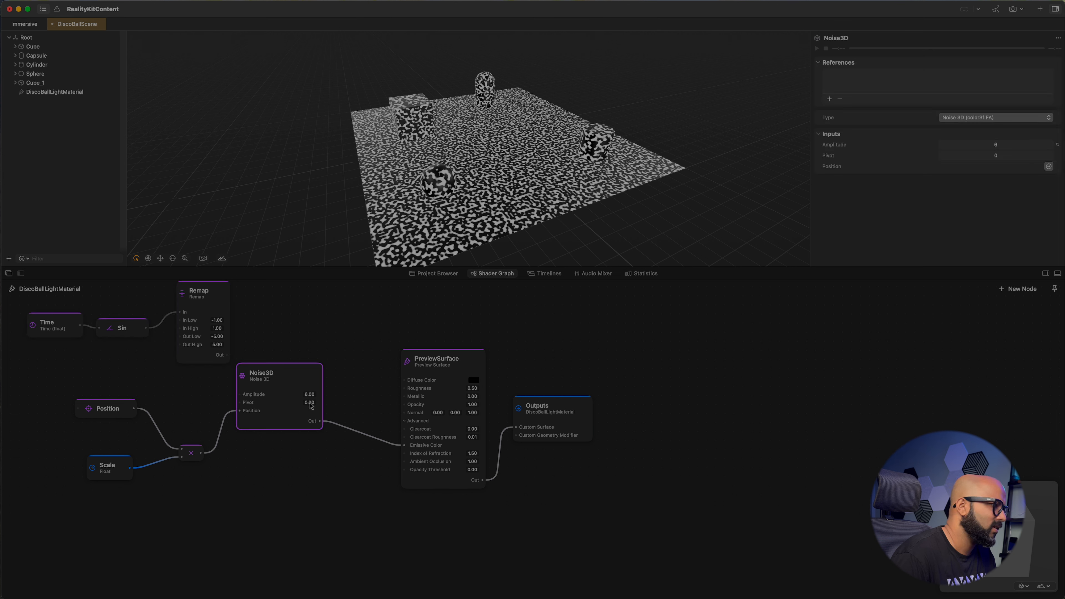
pyautogui.click(310, 403)
pyautogui.press('BackSpace')
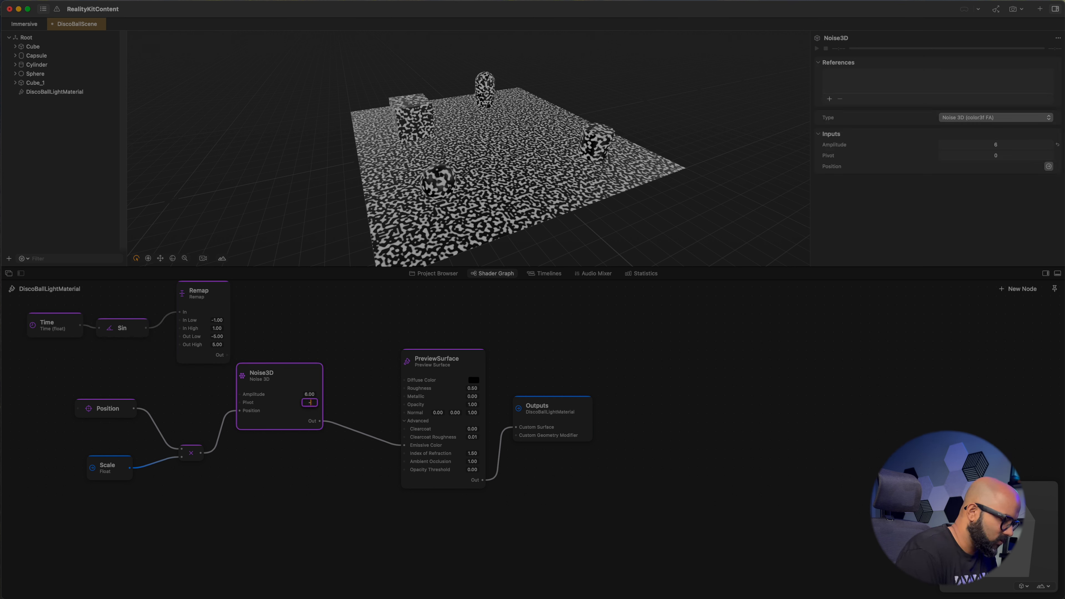
pyautogui.write('-3.5')
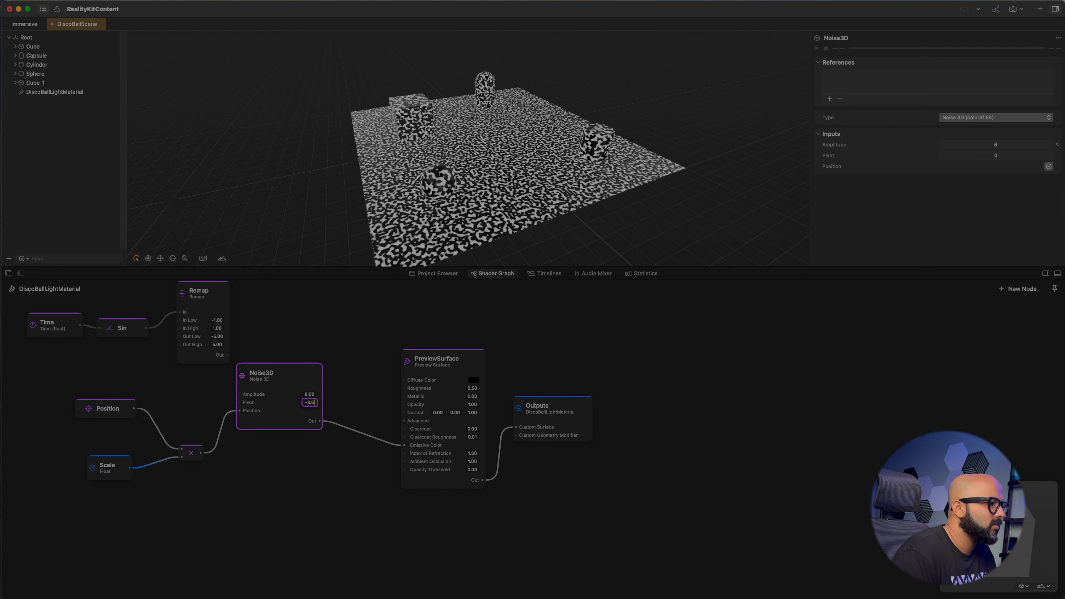
pyautogui.press('Return')
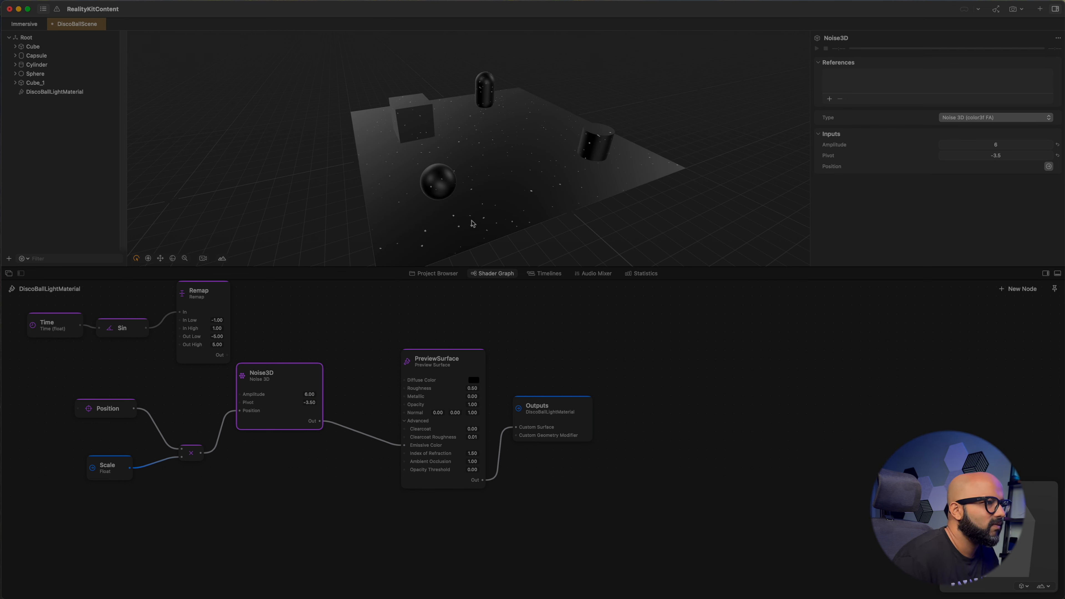
pyautogui.scroll(10, 494, 190)
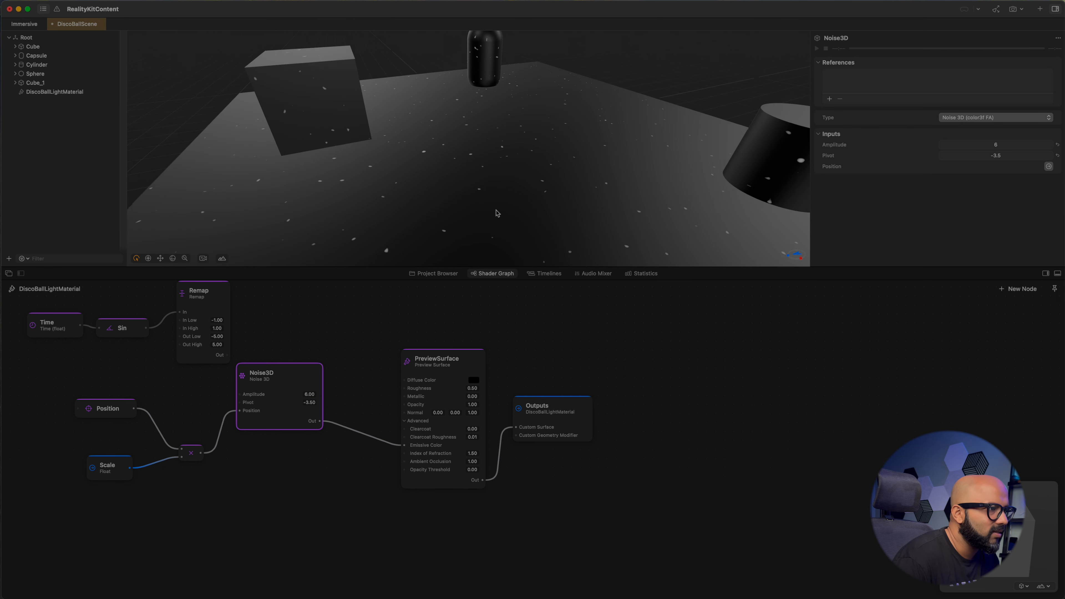
pyautogui.scroll(3, 497, 213)
# Move the Time, Sin and Remap nodes together below the rest of the graph and review the whole scene
pyautogui.moveTo(257, 303); pyautogui.dragTo(29, 351)
pyautogui.moveTo(73, 323); pyautogui.dragTo(142, 595)
pyautogui.scroll(-5, 484, 228)
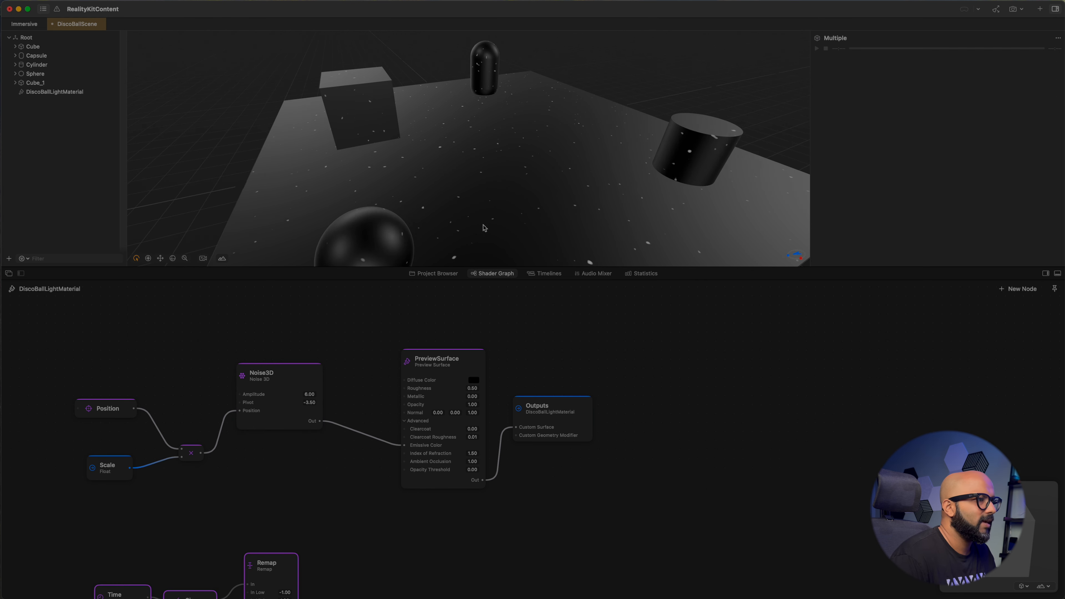
pyautogui.scroll(-5, 484, 228)
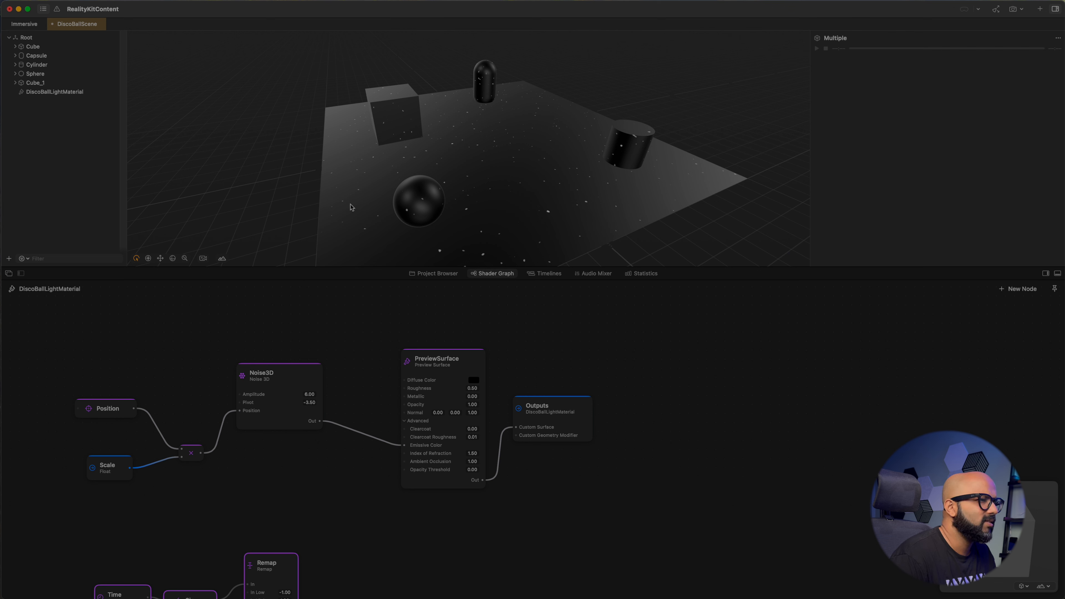
pyautogui.moveTo(330, 211); pyautogui.dragTo(288, 224)
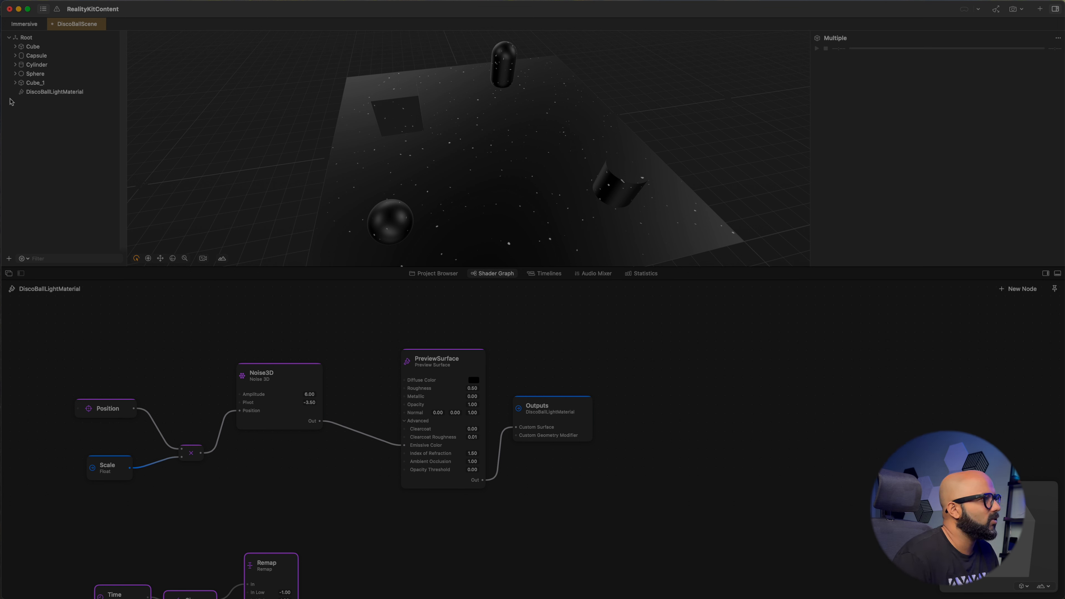
# Add a Vector3 (Float) input named DiscoBallPosition to DiscoBallLightMaterial
pyautogui.click(49, 93)
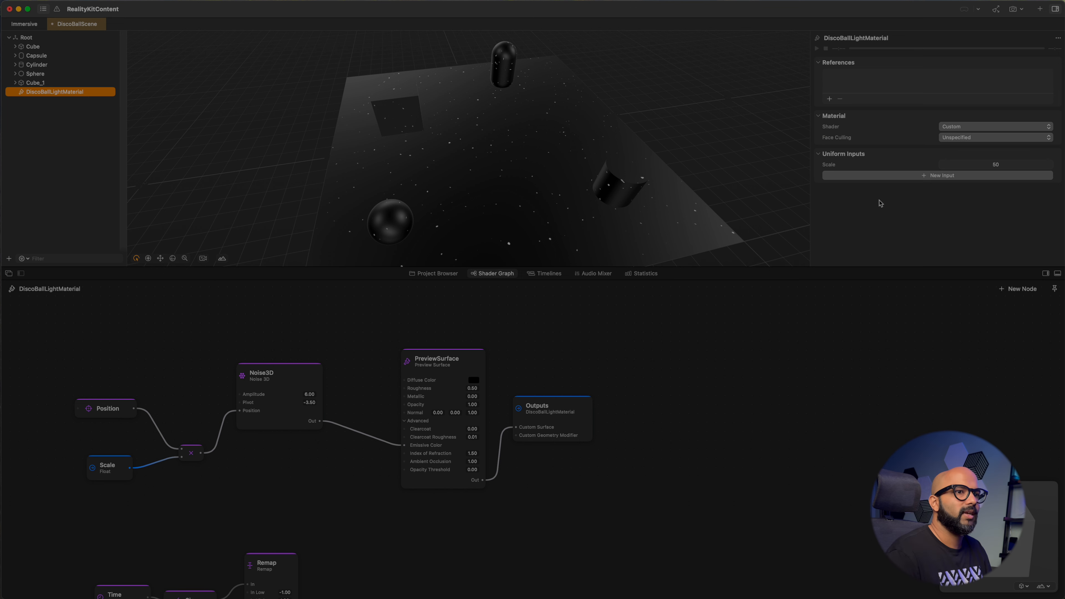
pyautogui.click(923, 176)
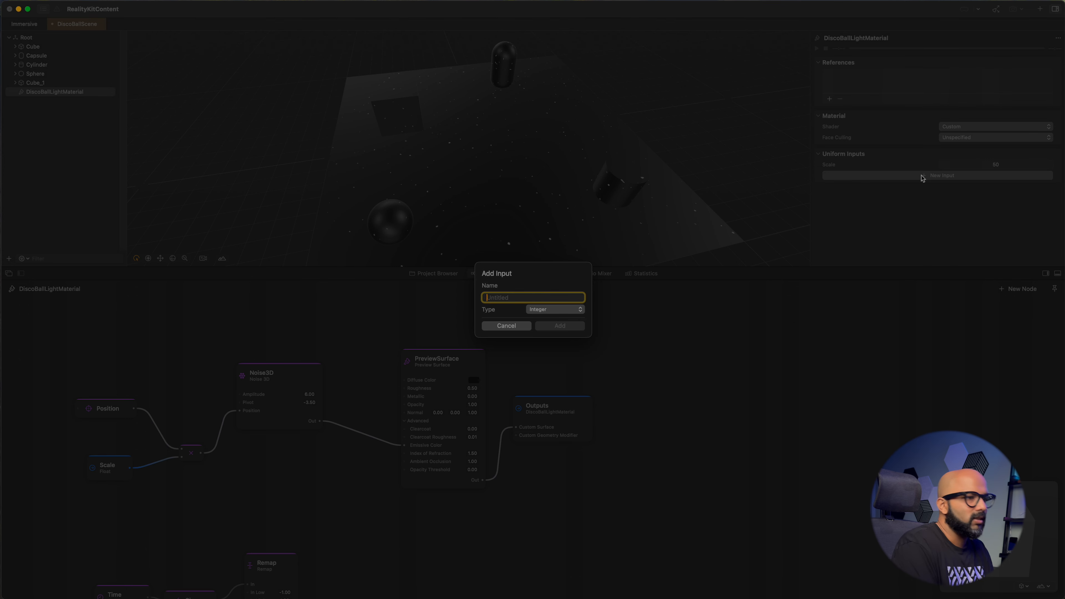
pyautogui.write('Dis')
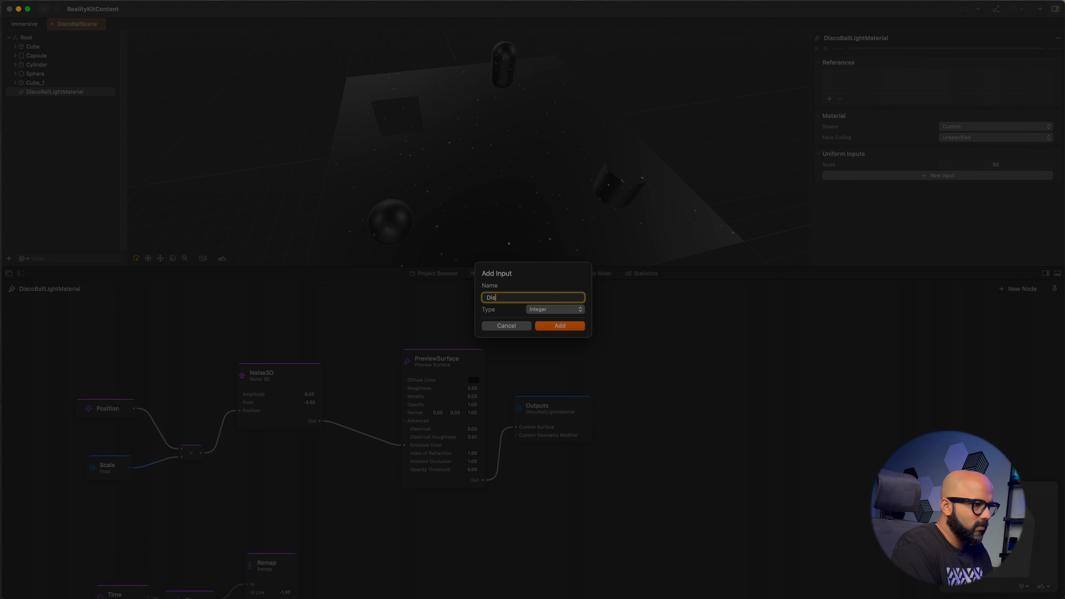
pyautogui.write('coBallPos')
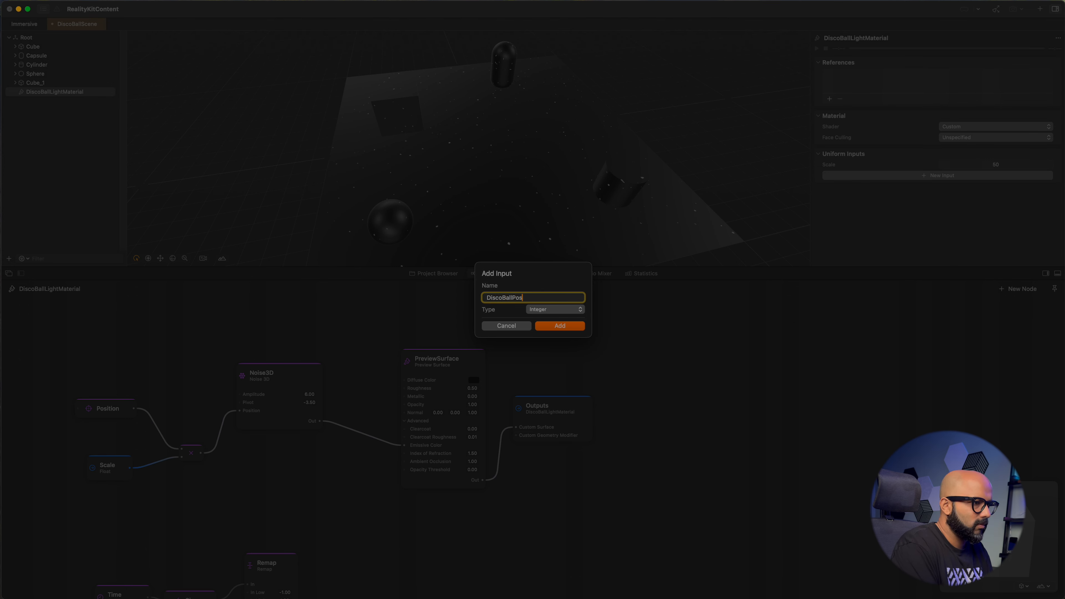
pyautogui.write('ition')
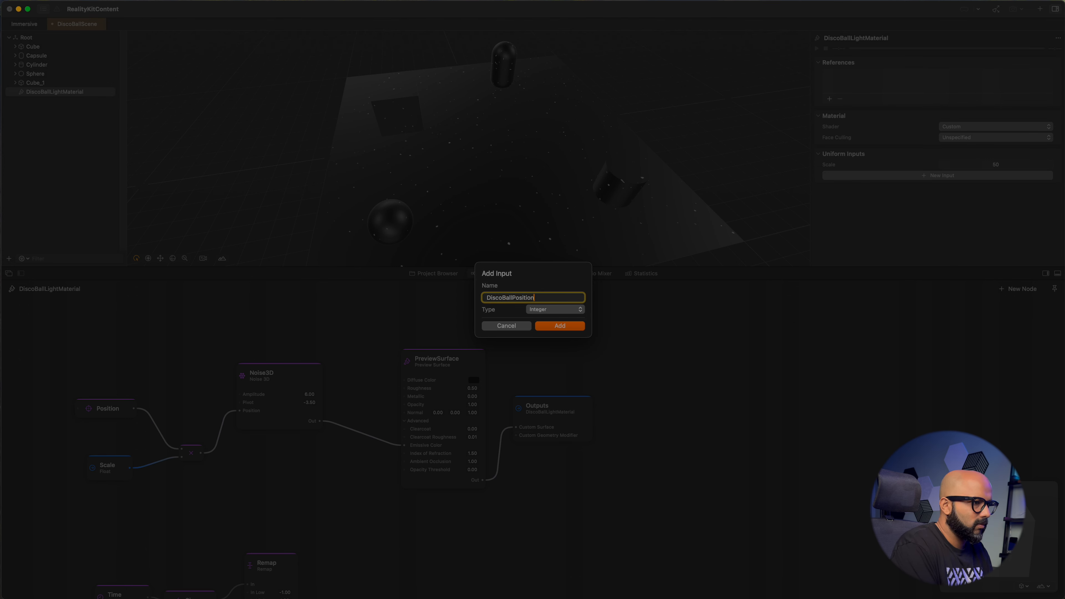
pyautogui.click(547, 312)
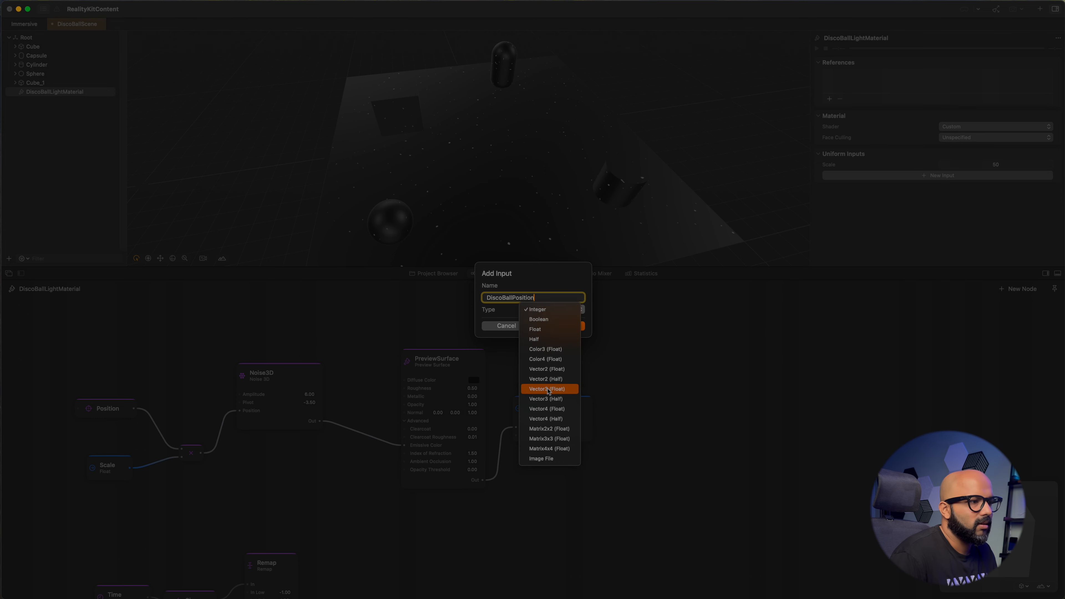
pyautogui.click(548, 390)
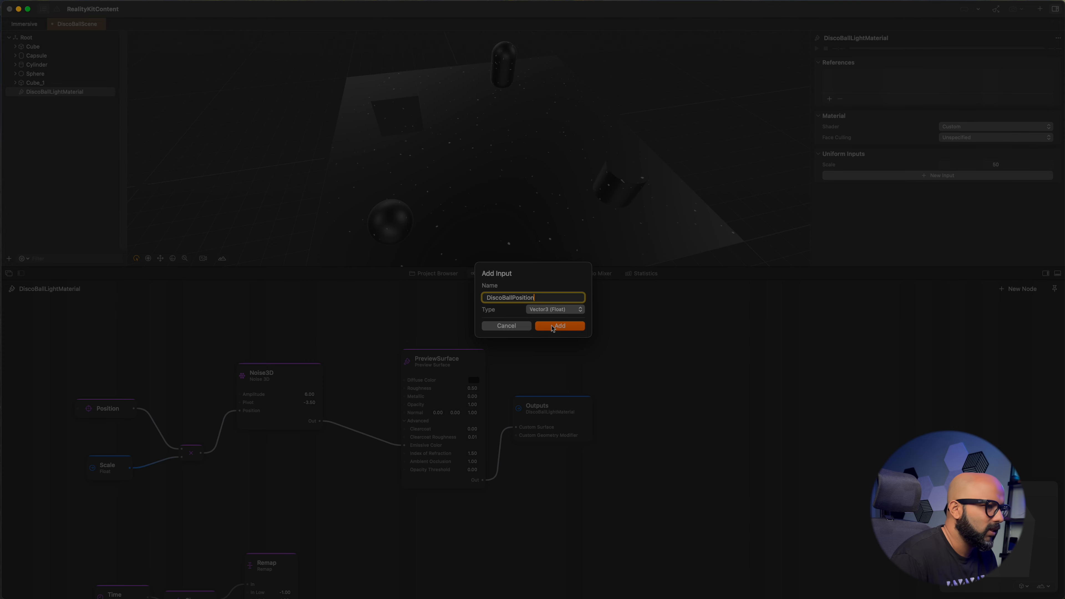
pyautogui.click(559, 325)
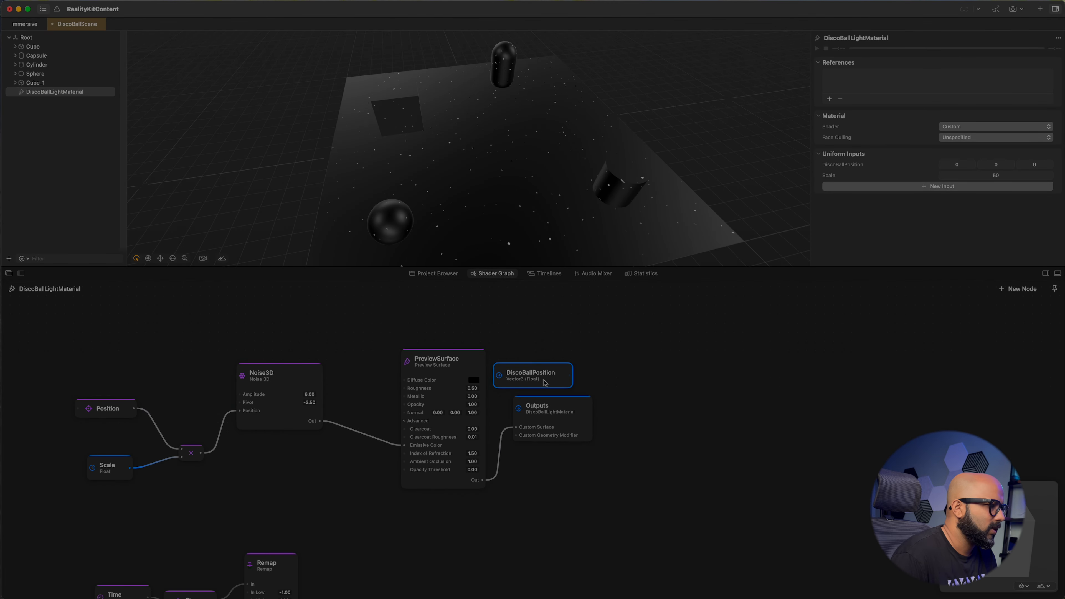
# Place the DiscoBallPosition node above Position and feed both into a new Subtract node, with DiscoBallPosition as the first input
pyautogui.moveTo(550, 384); pyautogui.dragTo(111, 358)
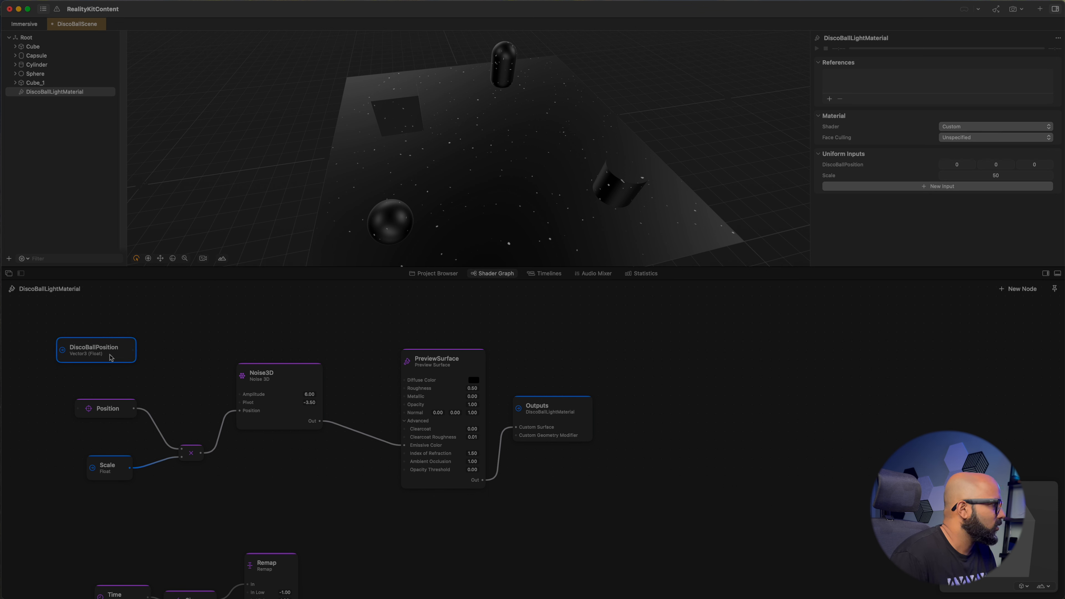
pyautogui.moveTo(111, 358); pyautogui.dragTo(117, 357)
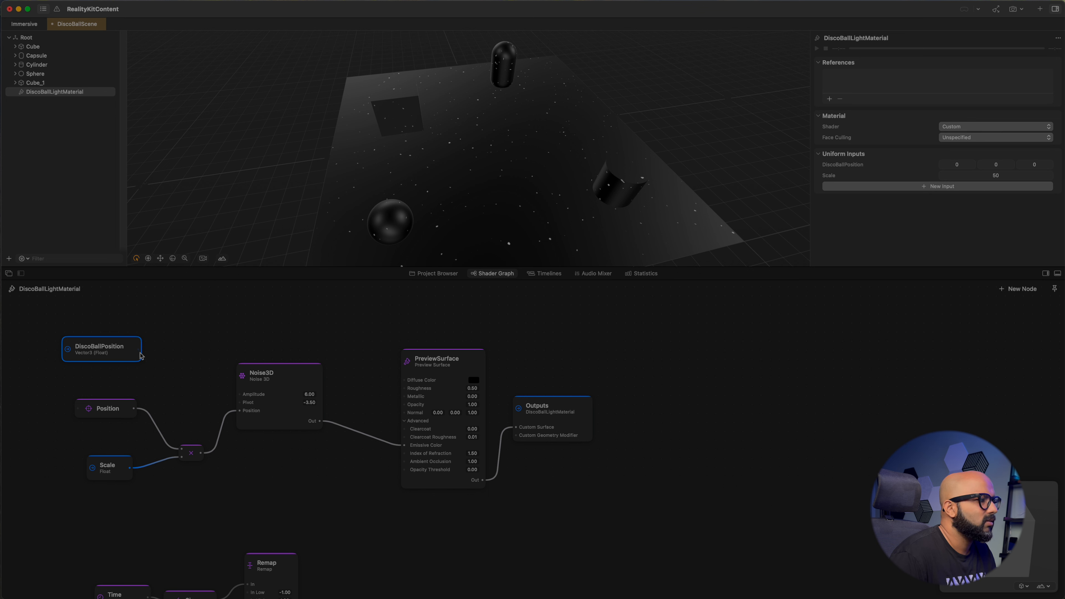
pyautogui.moveTo(140, 356); pyautogui.dragTo(177, 381)
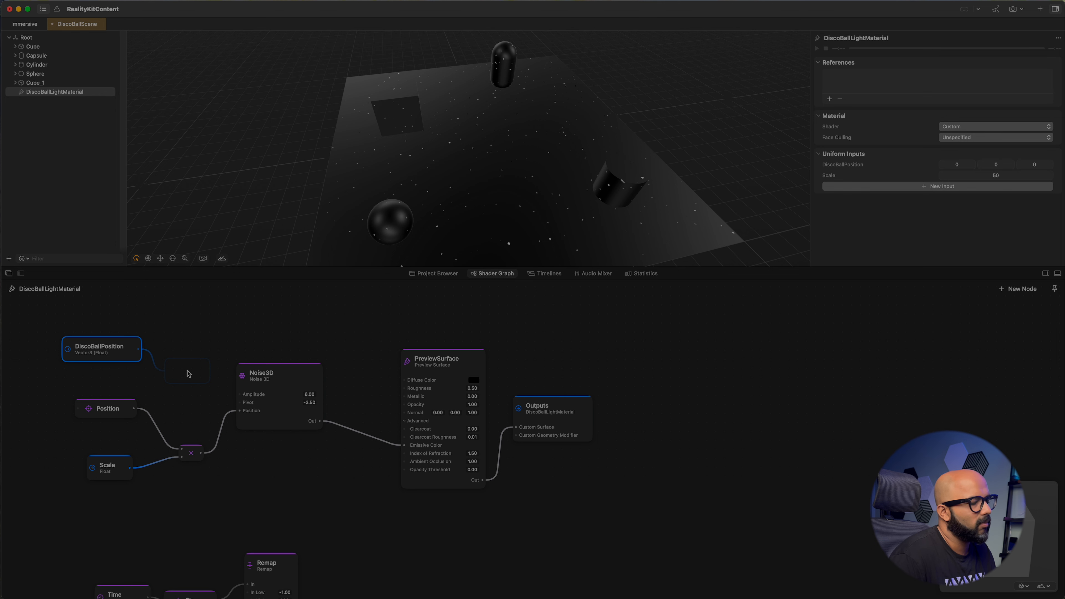
pyautogui.moveTo(188, 374); pyautogui.dragTo(188, 374)
pyautogui.write('sub')
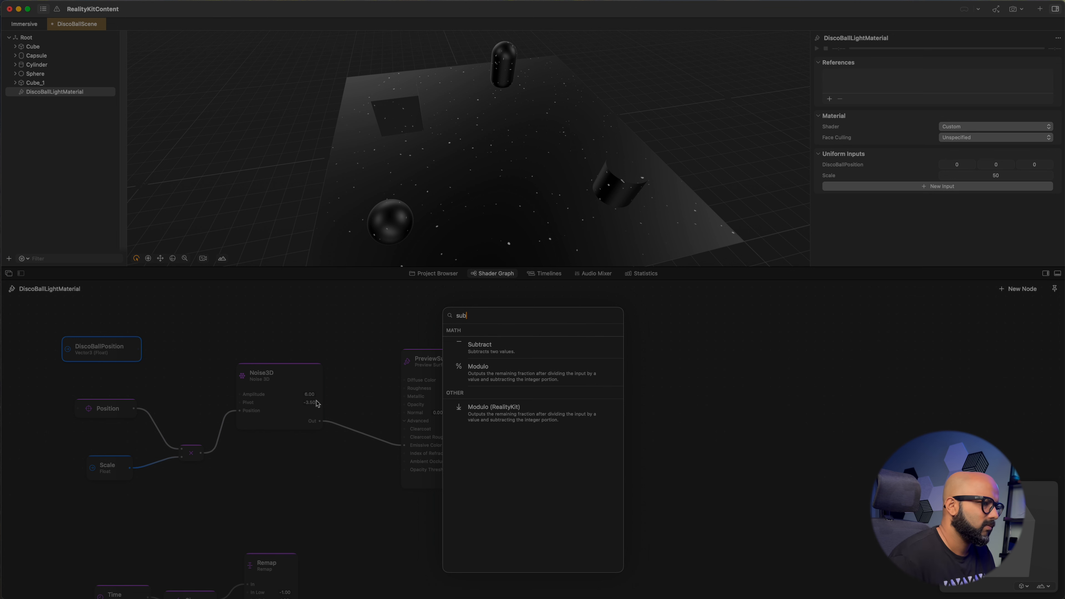
pyautogui.click(493, 349)
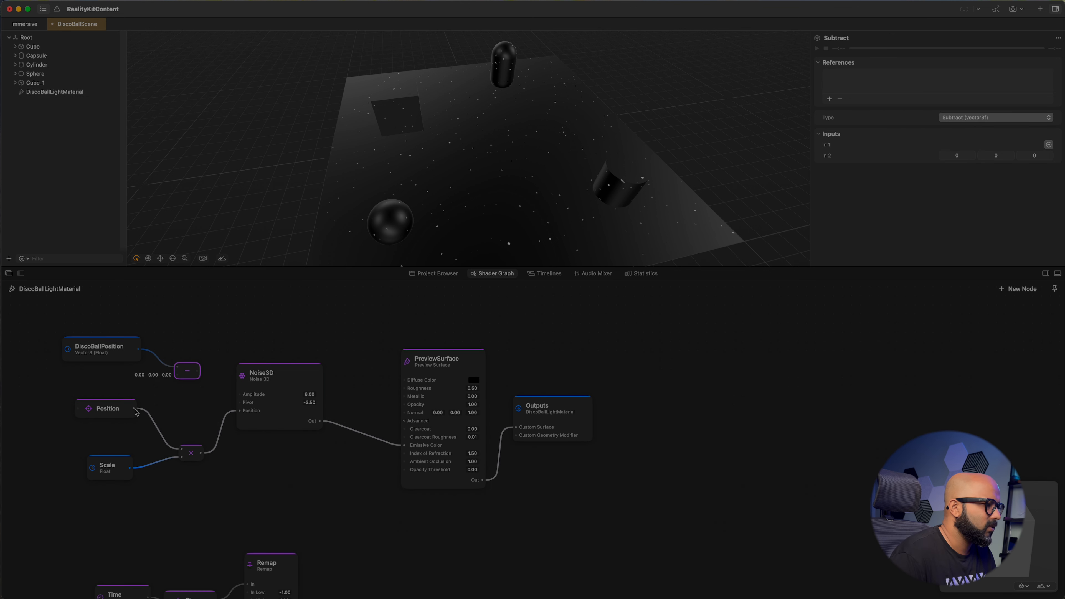
pyautogui.moveTo(134, 409); pyautogui.dragTo(177, 376)
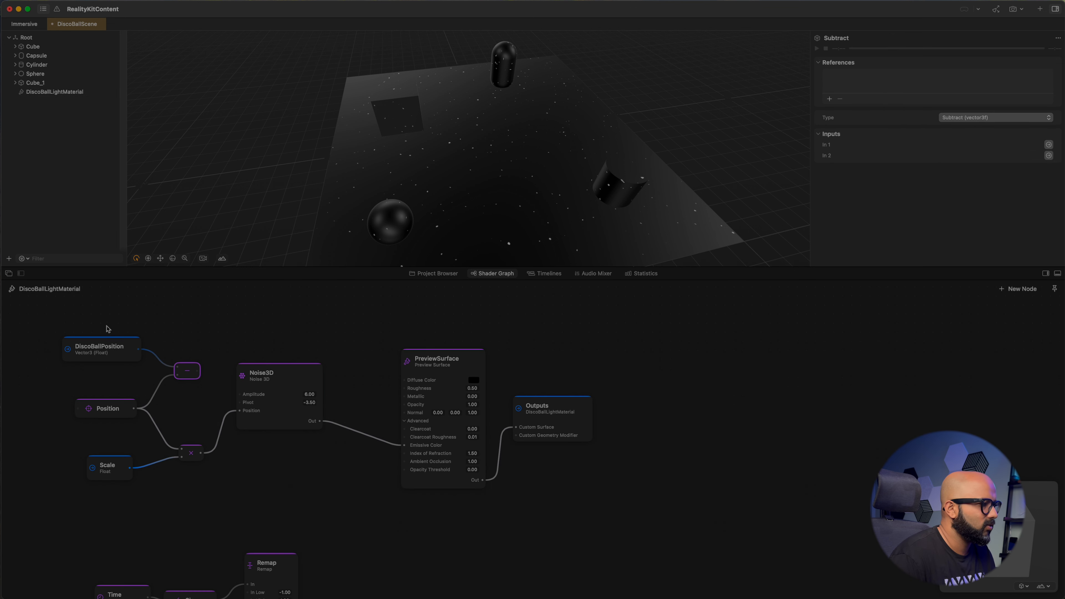
# Shift DiscoBallPosition, Position and Subtract away from Noise3D and add a Normalize node fed by the Subtract output
pyautogui.moveTo(108, 328); pyautogui.dragTo(175, 413)
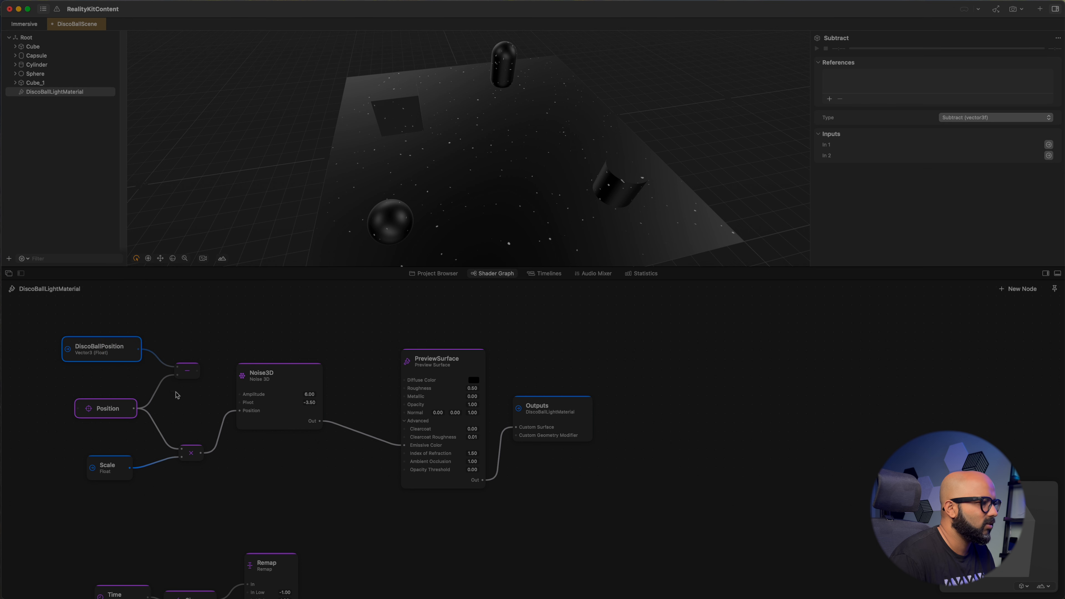
pyautogui.moveTo(102, 328); pyautogui.dragTo(184, 406)
pyautogui.moveTo(169, 370); pyautogui.dragTo(135, 383)
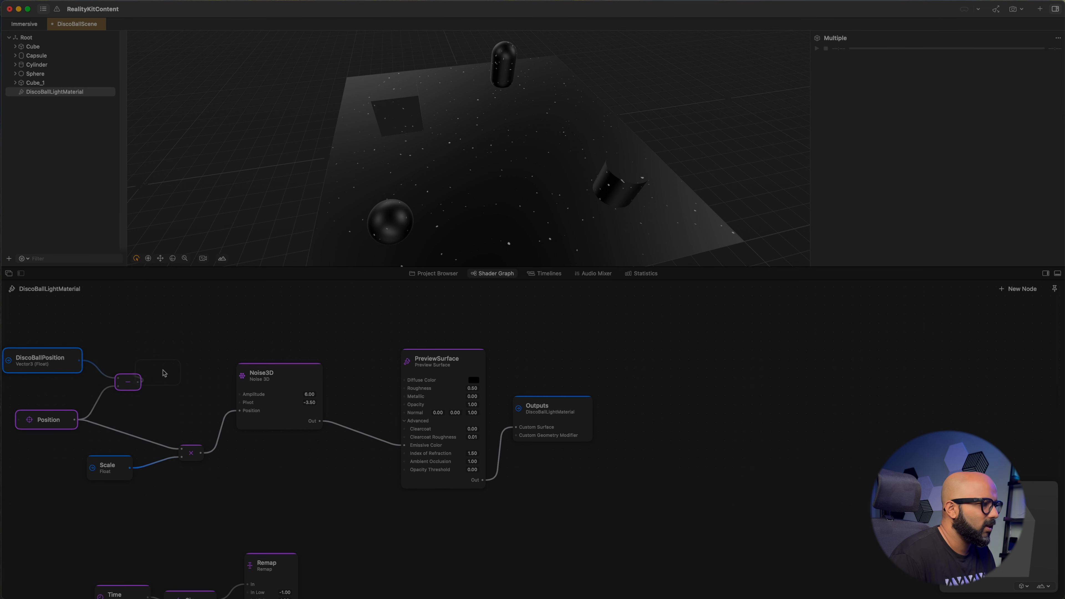
pyautogui.doubleClick(180, 376)
pyautogui.write('nor')
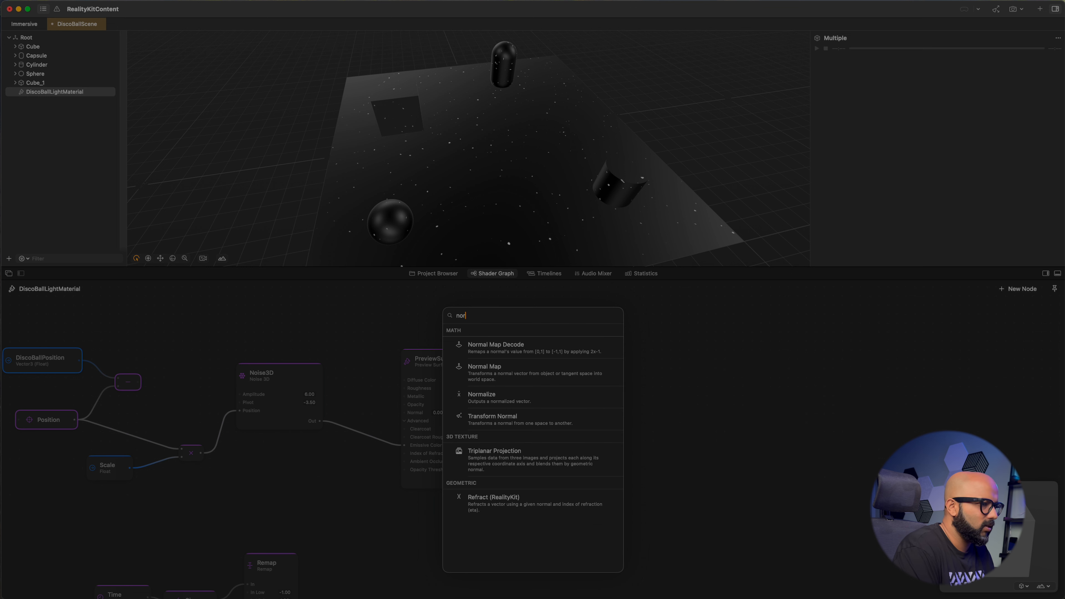
pyautogui.write('mali')
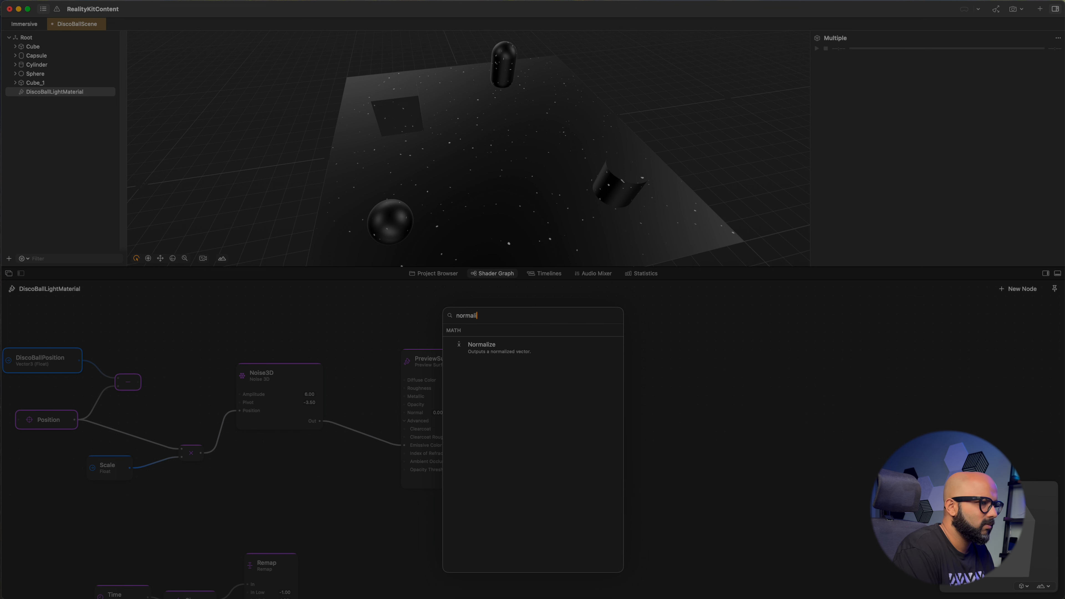
pyautogui.click(490, 348)
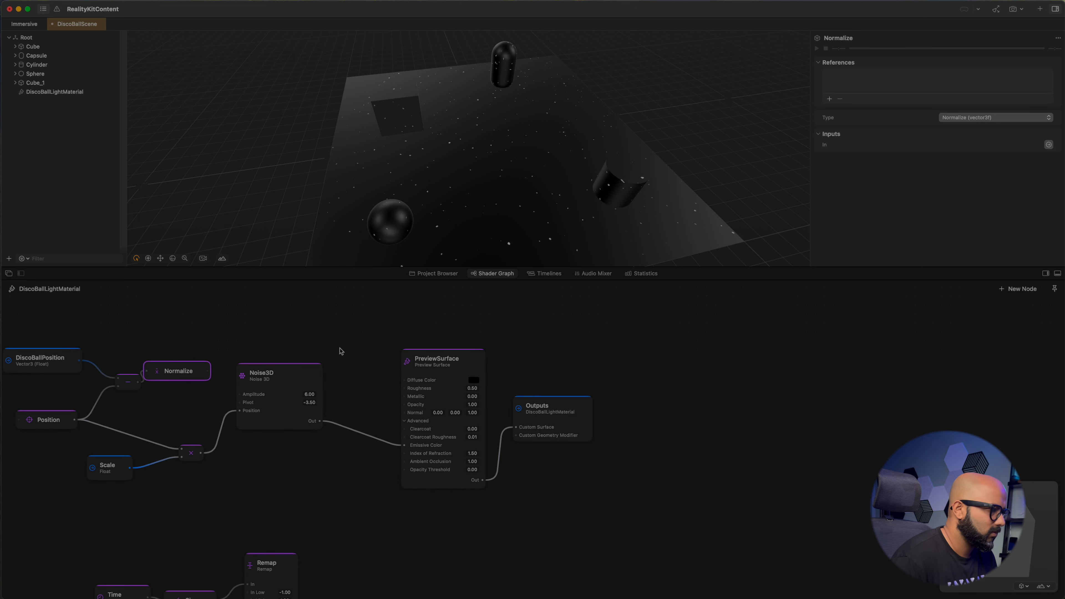
pyautogui.moveTo(170, 376); pyautogui.dragTo(179, 373)
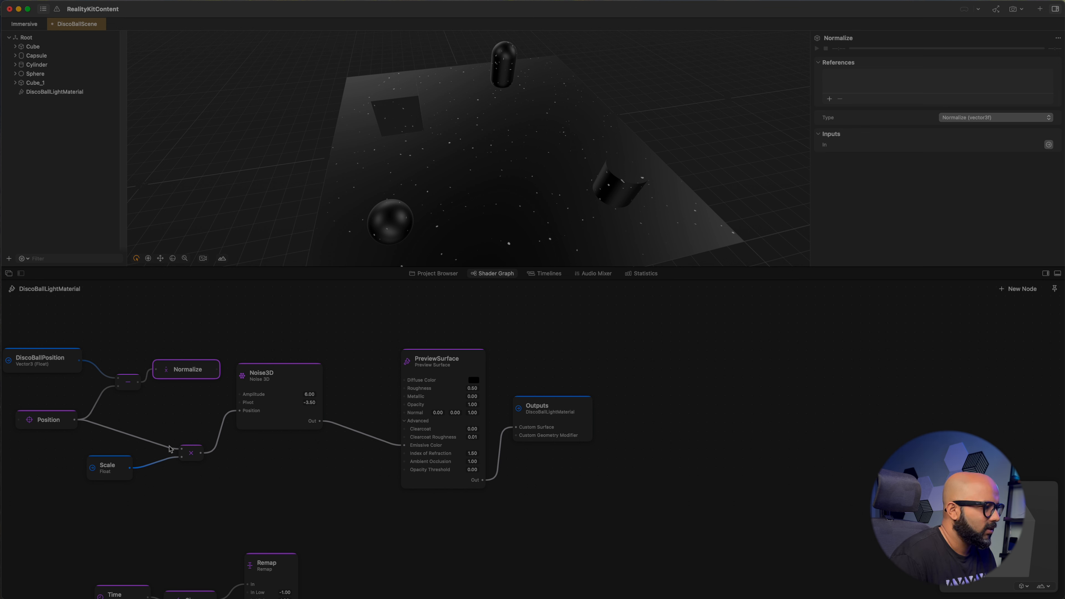
# Replace Position with the Normalize output as the Multiply node's first input, and move the new node group clear of Noise3D
pyautogui.moveTo(170, 452); pyautogui.dragTo(146, 439)
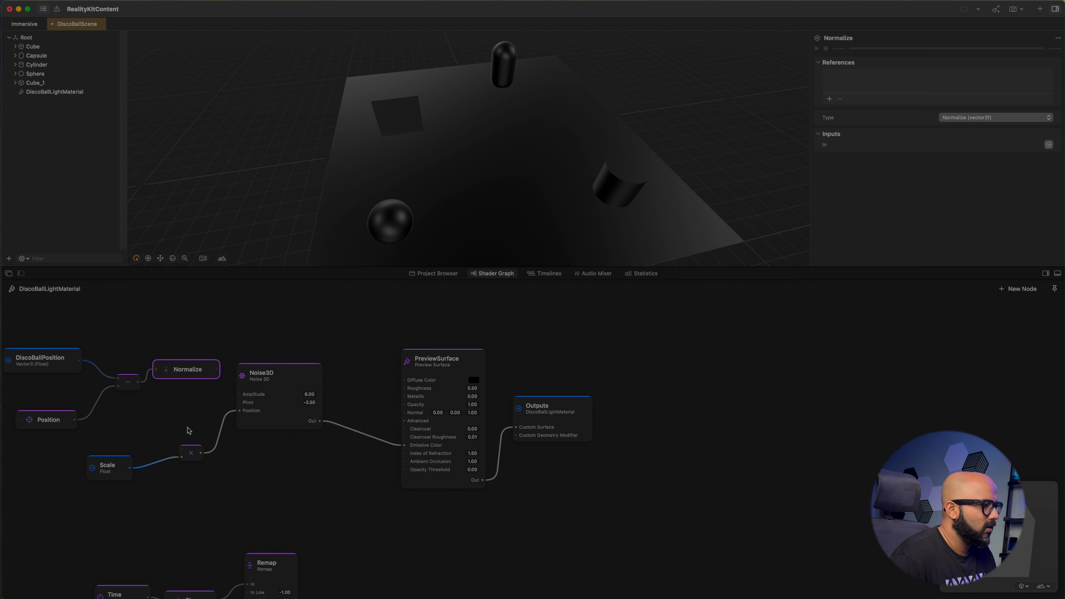
pyautogui.moveTo(217, 369); pyautogui.dragTo(182, 449)
pyautogui.moveTo(181, 375)
pyautogui.mouseDown()
pyautogui.moveTo(169, 380)
pyautogui.moveTo(180, 379)
pyautogui.mouseUp()
pyautogui.moveTo(69, 342); pyautogui.dragTo(176, 424)
pyautogui.moveTo(171, 386); pyautogui.dragTo(126, 411)
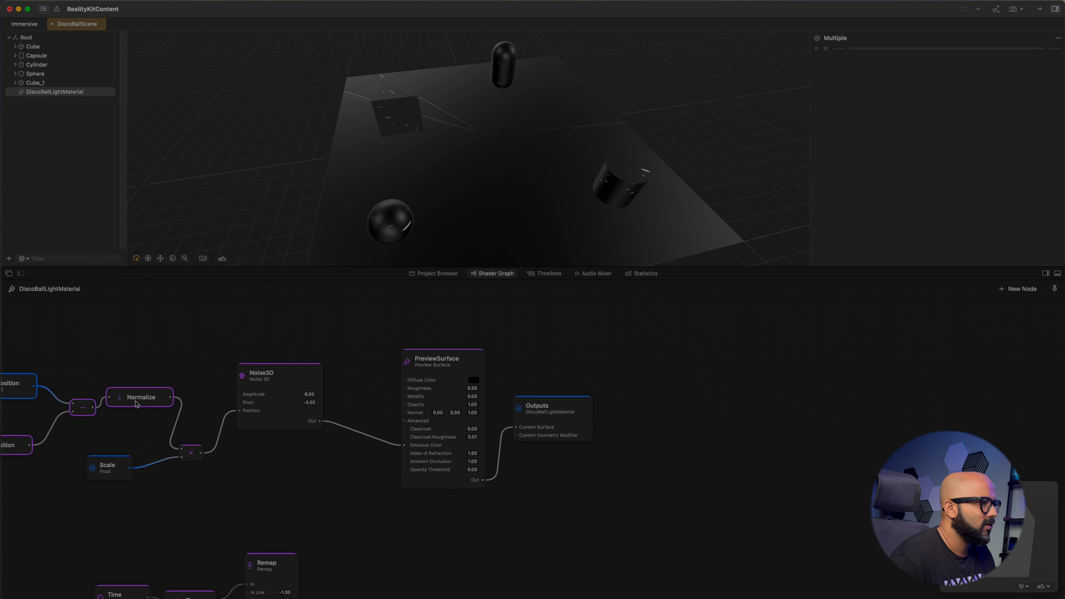
# Check the light pattern on the shapes up close and set the Y value of the material's DiscoBallPosition input to 0.2
pyautogui.scroll(3, 493, 148)
pyautogui.scroll(4, 492, 149)
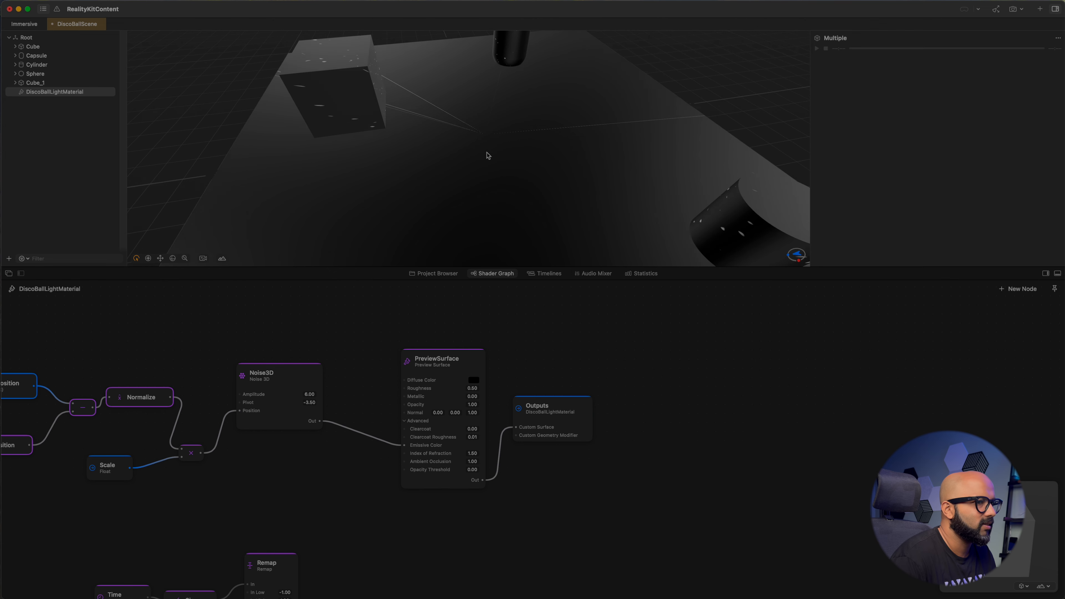
pyautogui.scroll(-7, 487, 155)
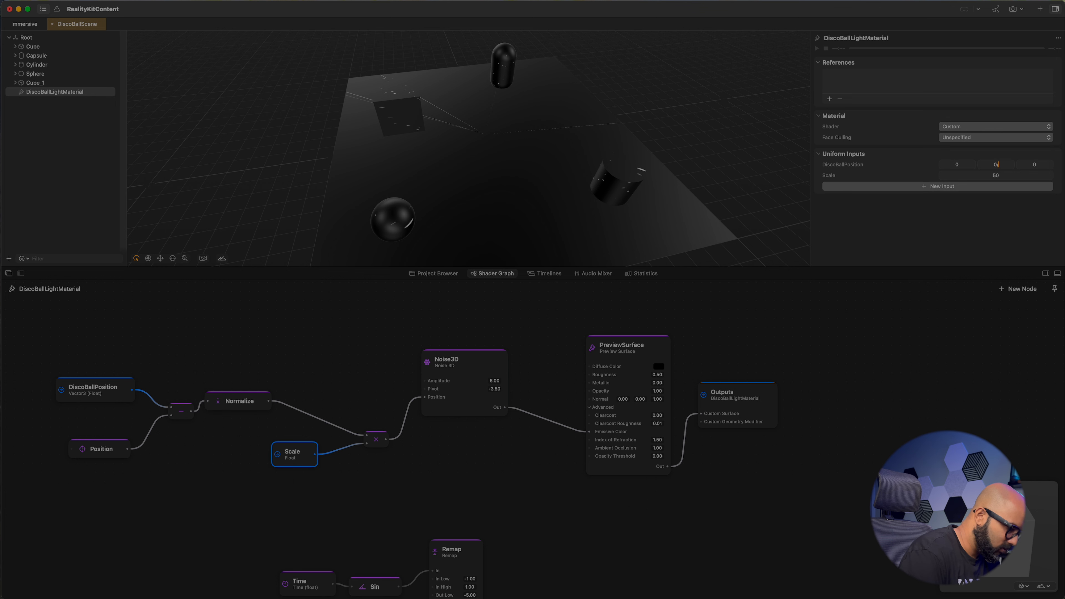
pyautogui.write('.2')
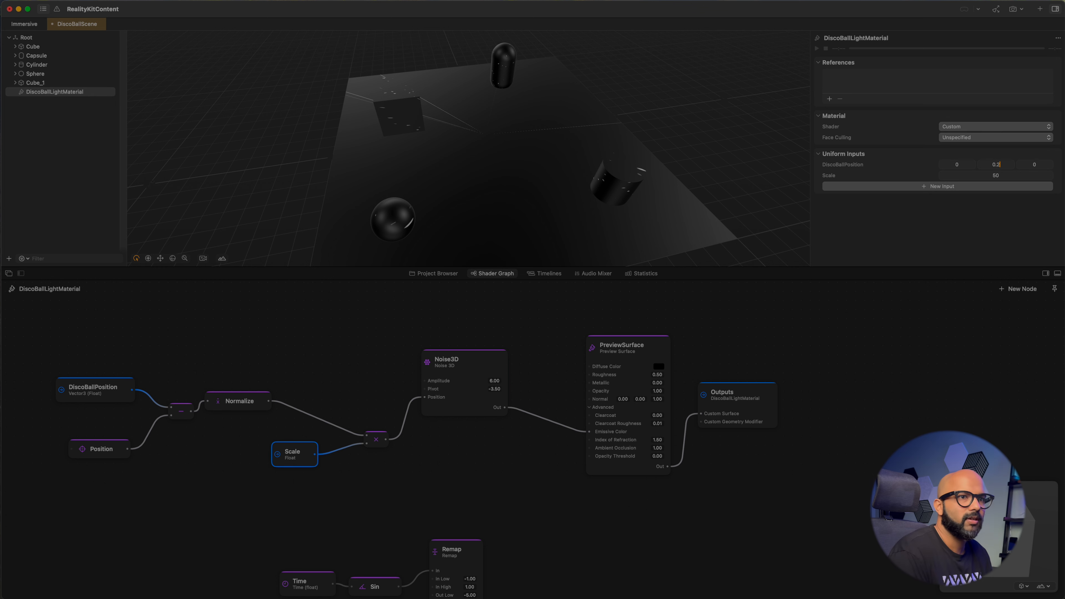
pyautogui.press('Return')
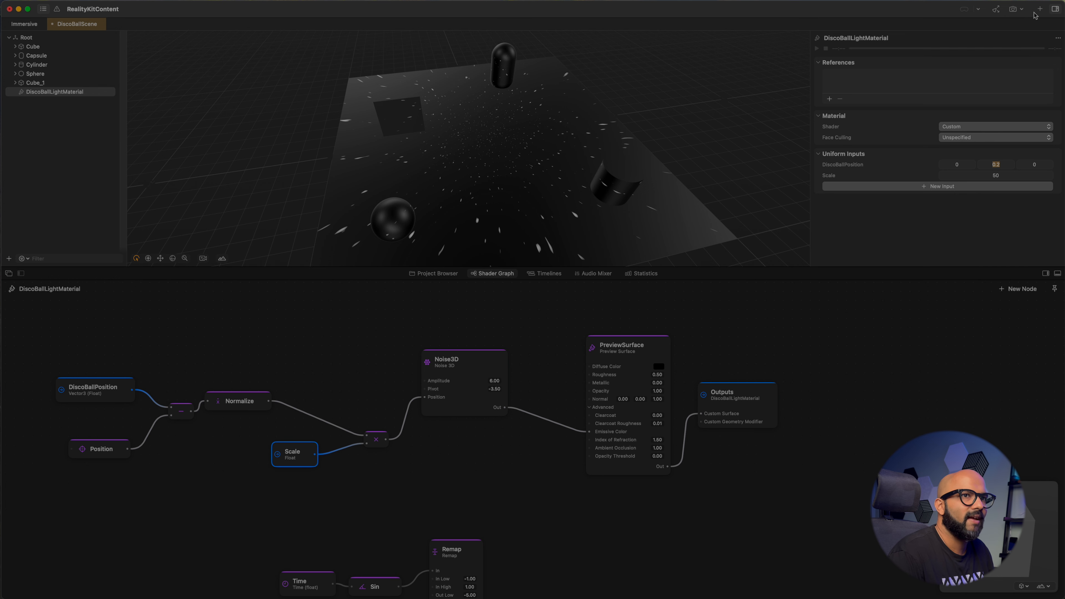
# Add a sphere primitive to the scene, switch its position units to metres and set its Y position to 0.2
pyautogui.click(1040, 10)
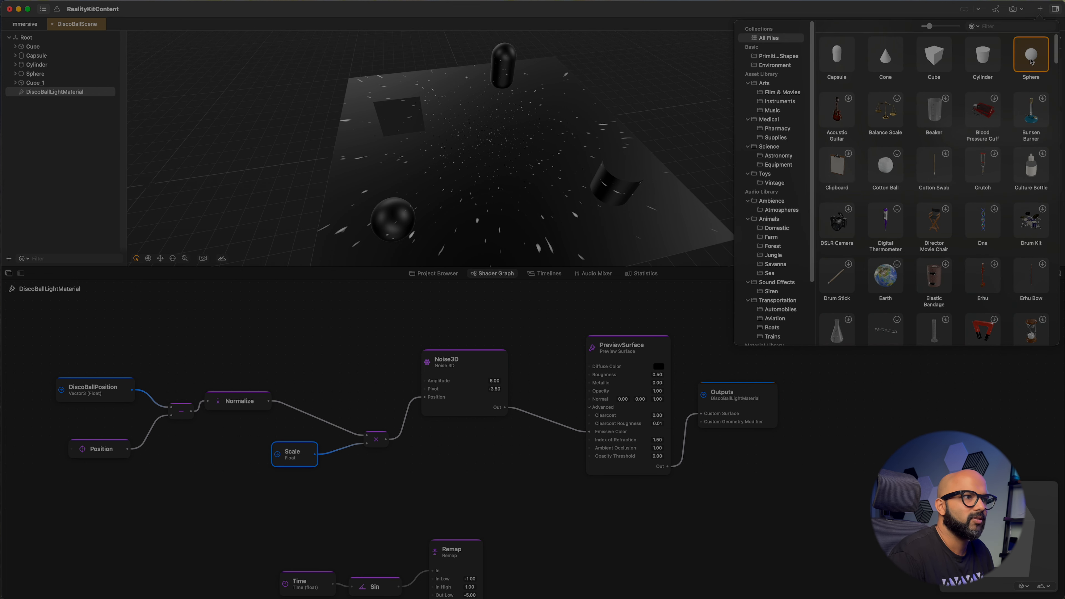
pyautogui.doubleClick(1031, 59)
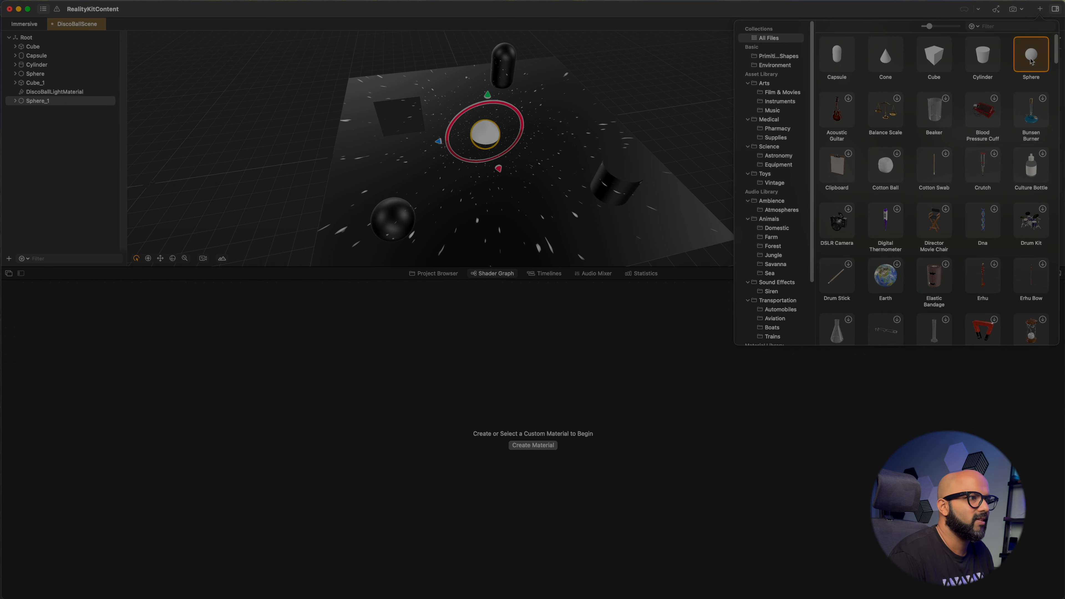
pyautogui.click(42, 100)
pyautogui.click(1009, 78)
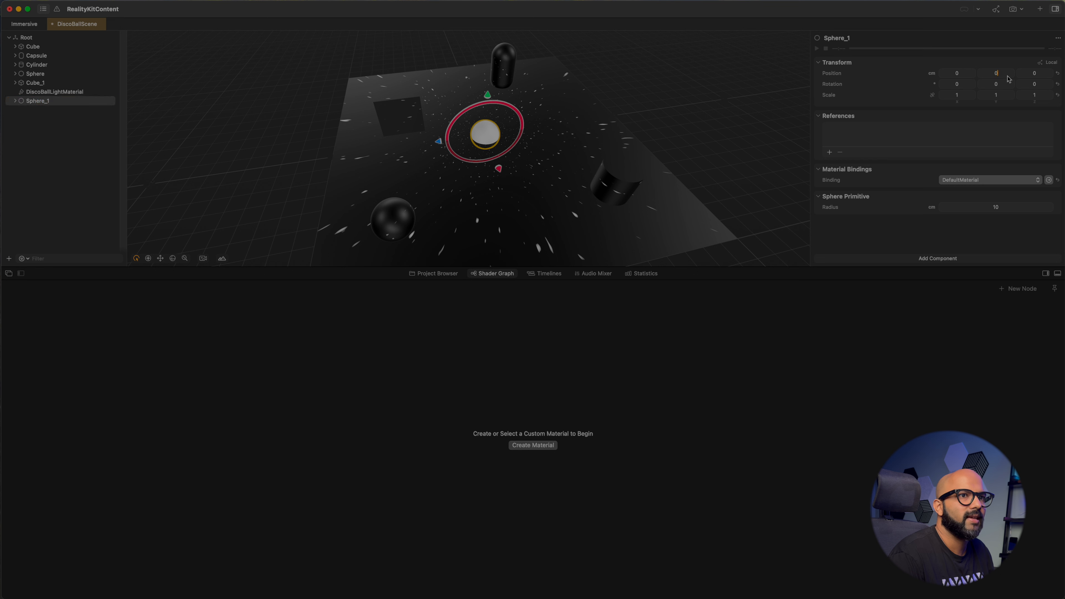
pyautogui.click(937, 74)
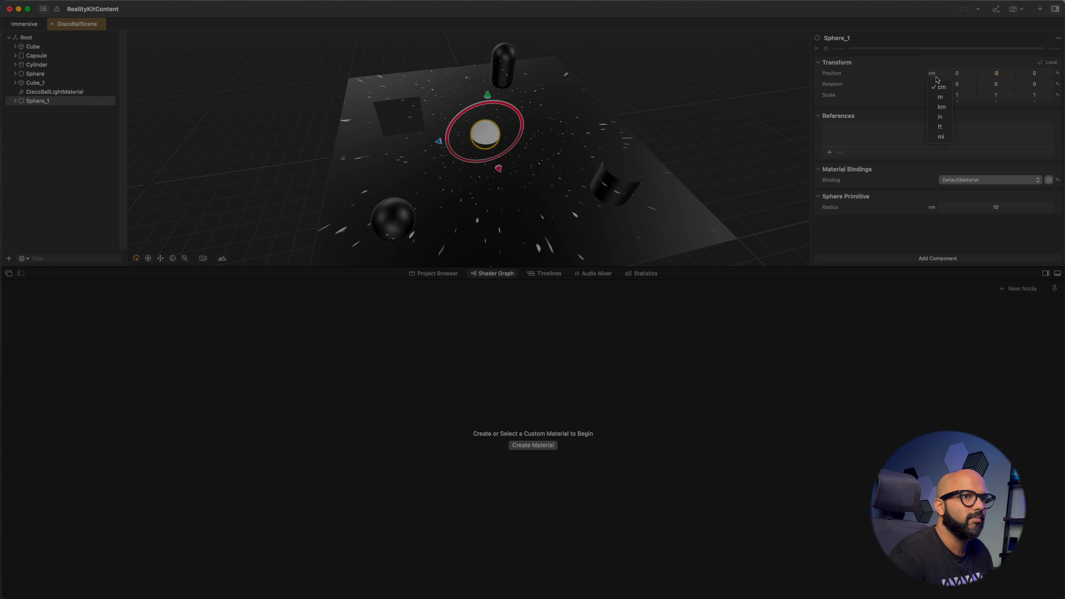
pyautogui.click(940, 99)
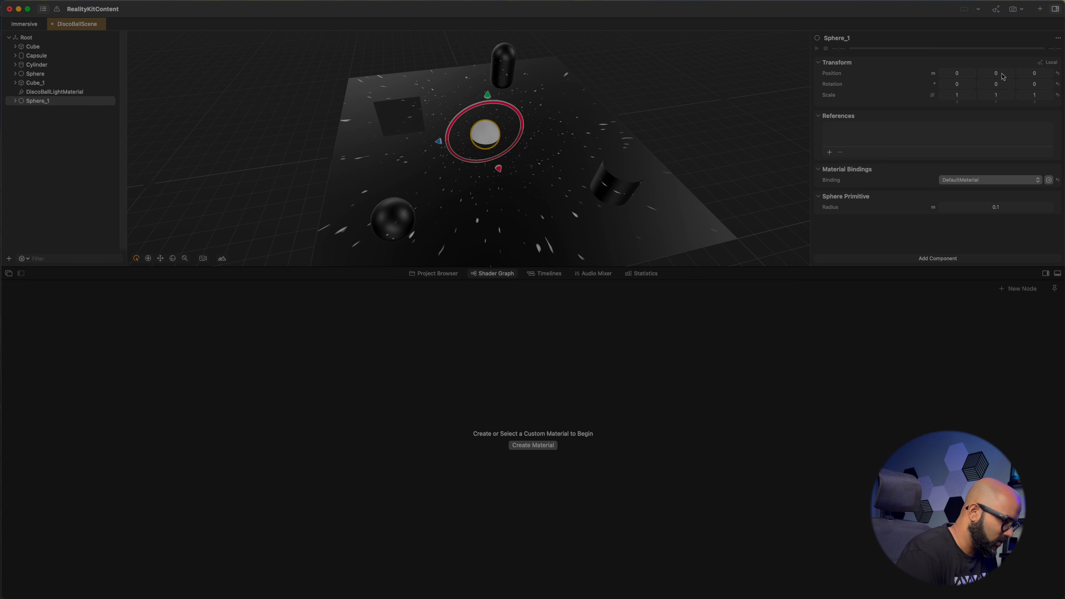
pyautogui.write('.2')
pyautogui.press('Return')
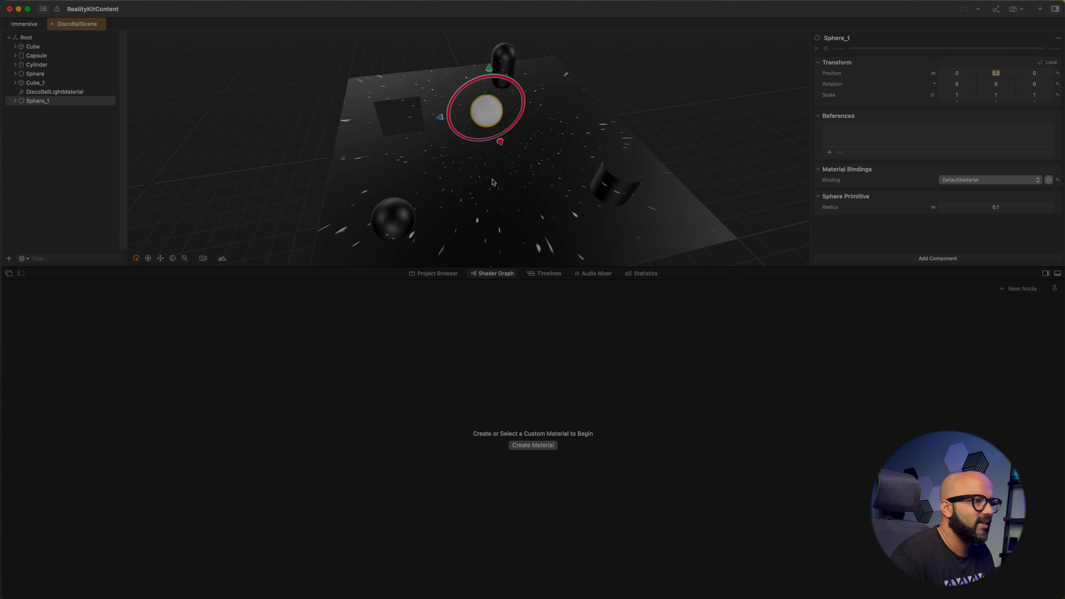
# Reopen DiscoBallLightMaterial at its DiscoBallPosition node and inspect the light pattern around the new sphere up close
pyautogui.moveTo(490, 155); pyautogui.dragTo(528, 137)
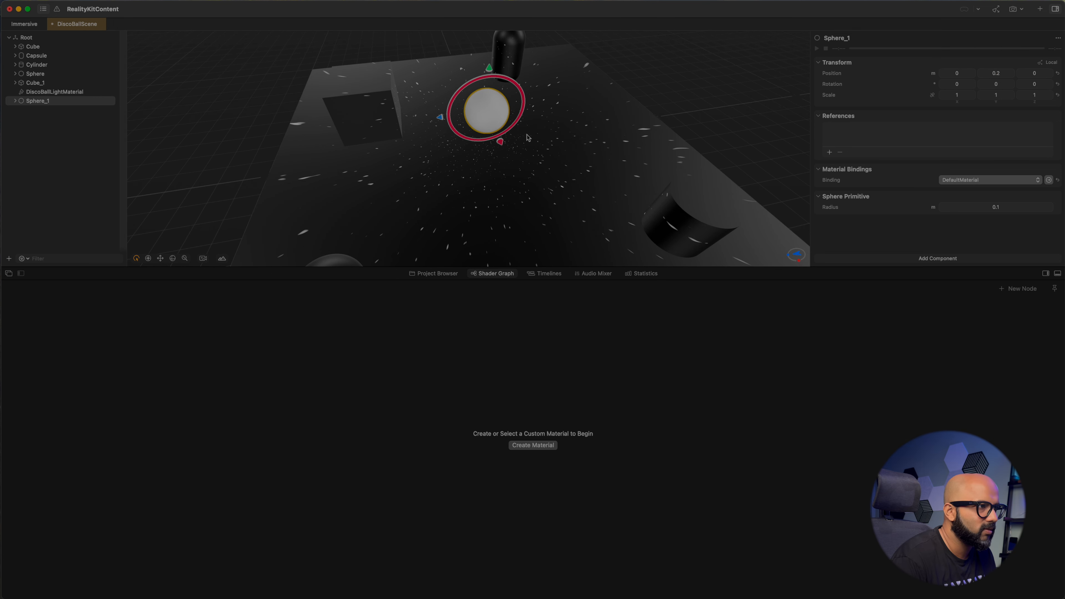
pyautogui.click(54, 92)
pyautogui.click(103, 388)
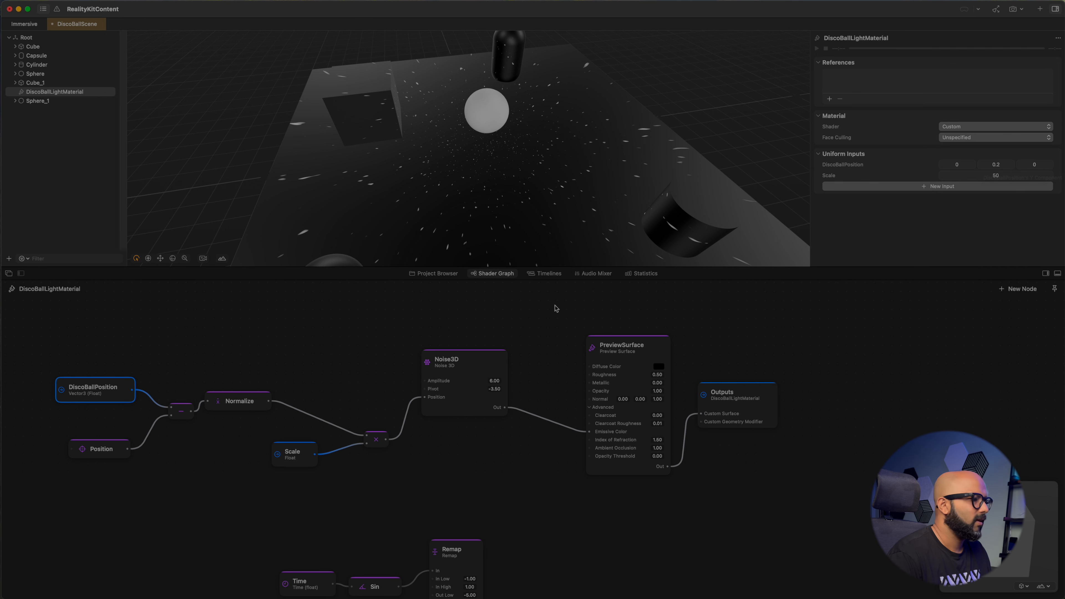
pyautogui.scroll(5, 516, 193)
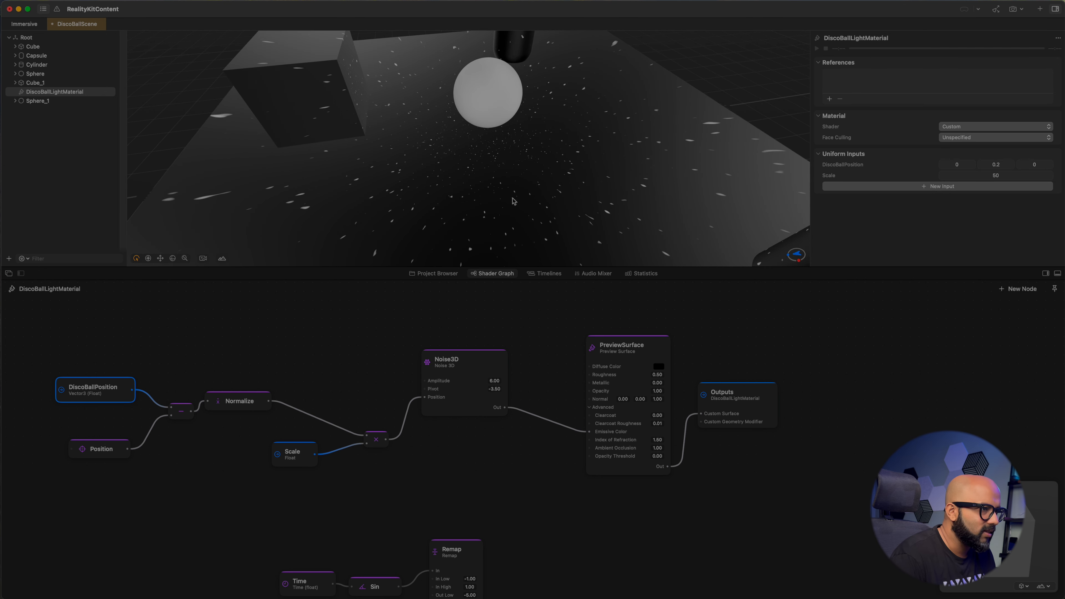
# Examine from all around the scene how the light dots fall on the floor and on the shapes' sides facing away from the sphere
pyautogui.scroll(-3, 513, 202)
pyautogui.scroll(-4, 503, 199)
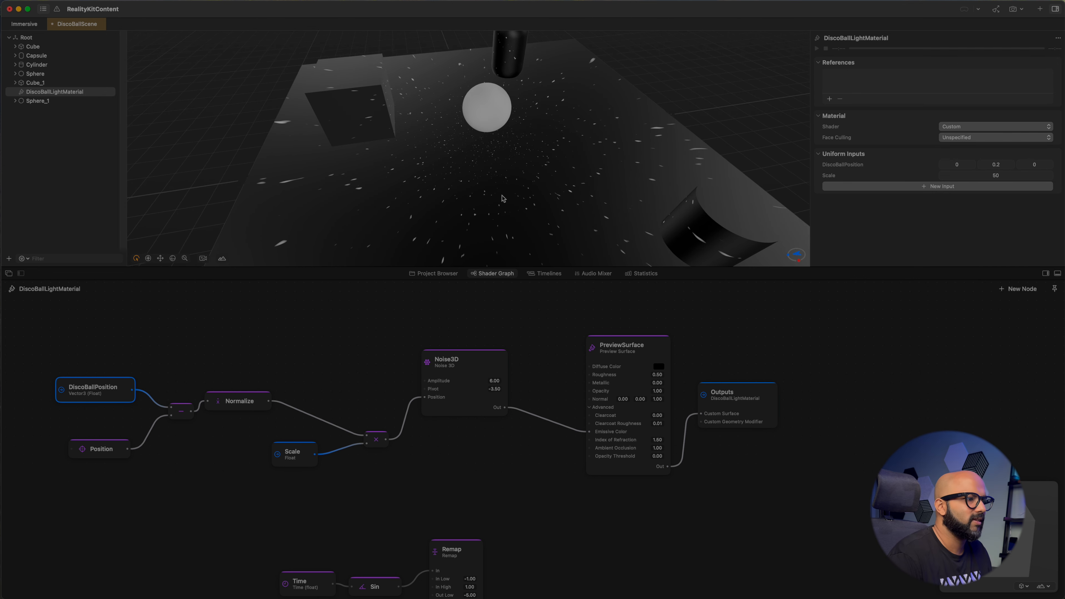
pyautogui.hscroll(-3, 473, 181)
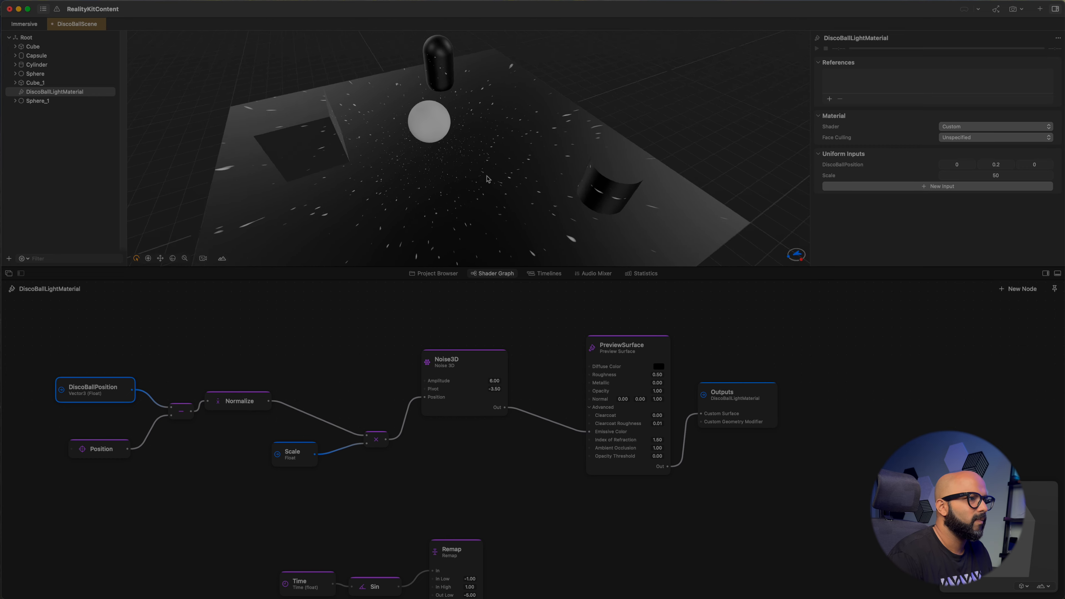
pyautogui.hscroll(3, 472, 182)
pyautogui.hscroll(-5, 470, 184)
pyautogui.hscroll(-10, 469, 184)
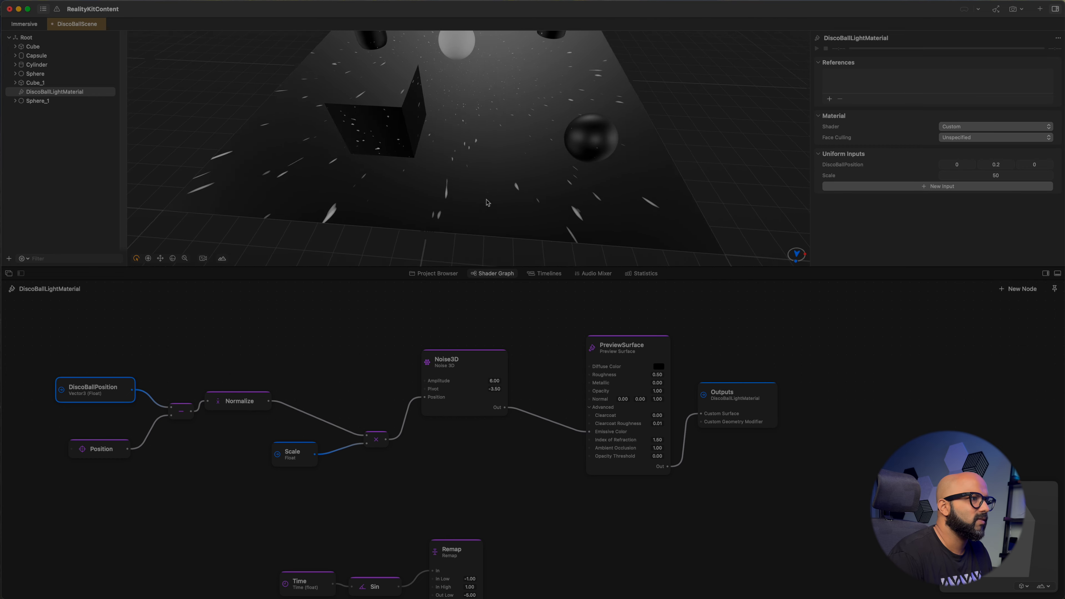
pyautogui.scroll(5, 487, 202)
pyautogui.scroll(-3, 484, 193)
pyautogui.scroll(5, 479, 180)
pyautogui.scroll(-5, 479, 180)
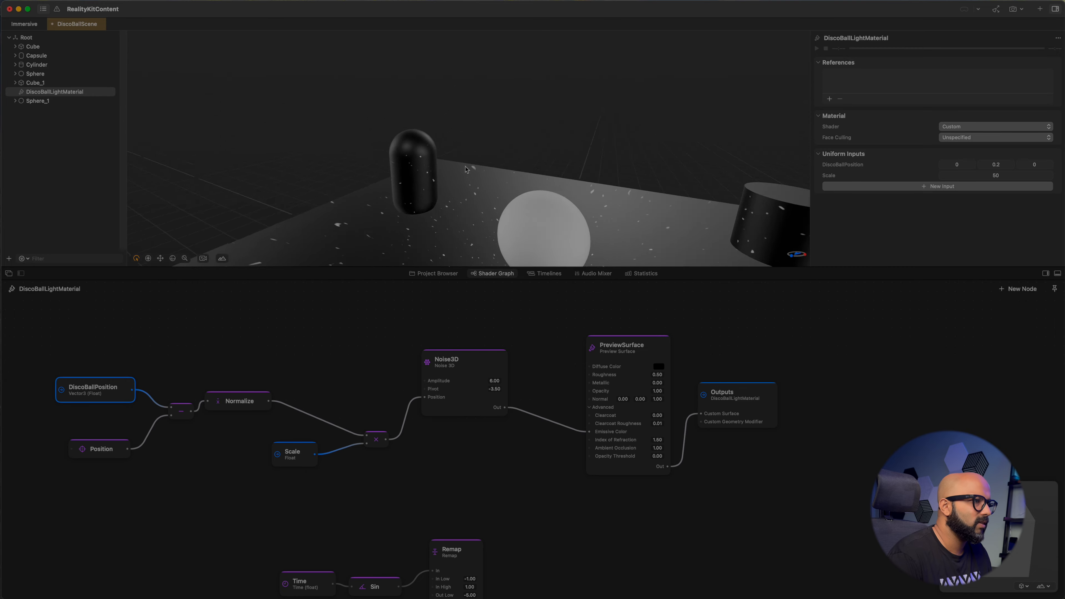
pyautogui.scroll(6, 470, 182)
pyautogui.scroll(-5, 455, 183)
pyautogui.scroll(3, 445, 186)
pyautogui.hscroll(-5, 446, 189)
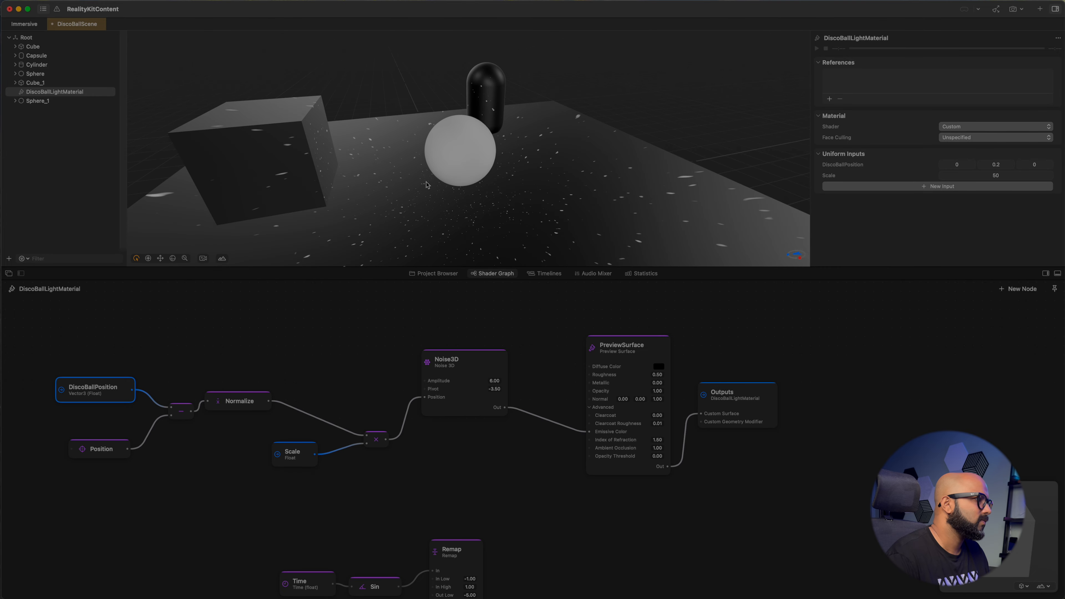
pyautogui.hscroll(-10, 426, 185)
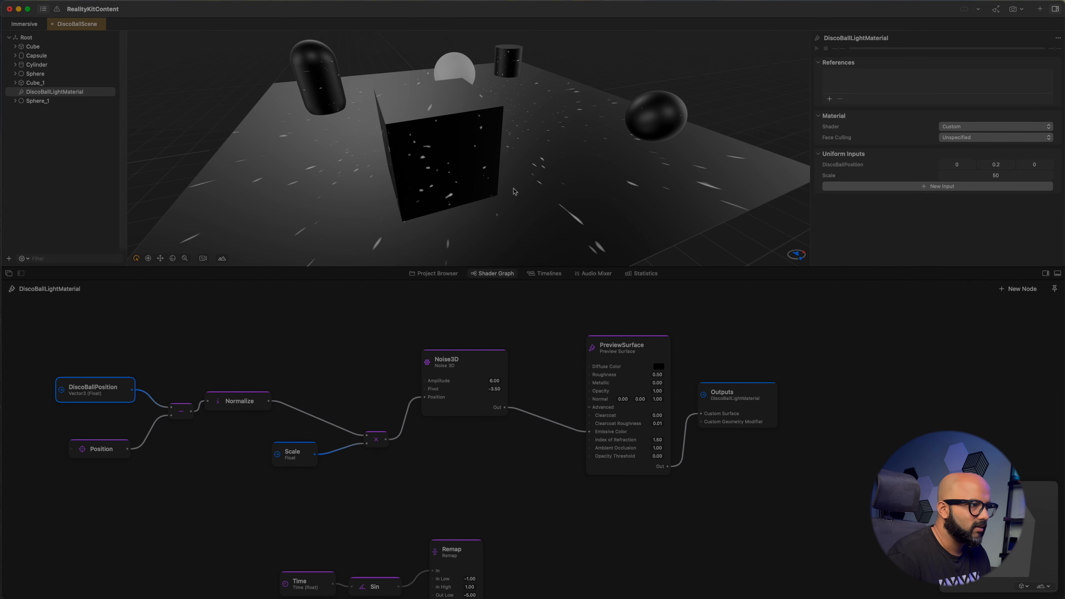
pyautogui.hscroll(-4, 523, 191)
pyautogui.hscroll(-8, 524, 193)
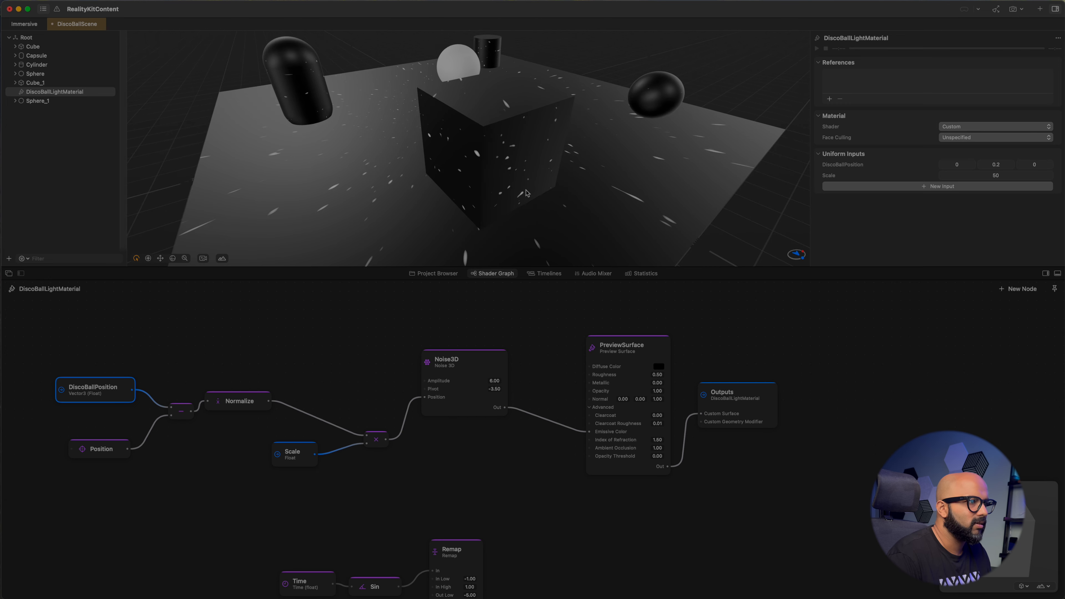
pyautogui.hscroll(-10, 527, 195)
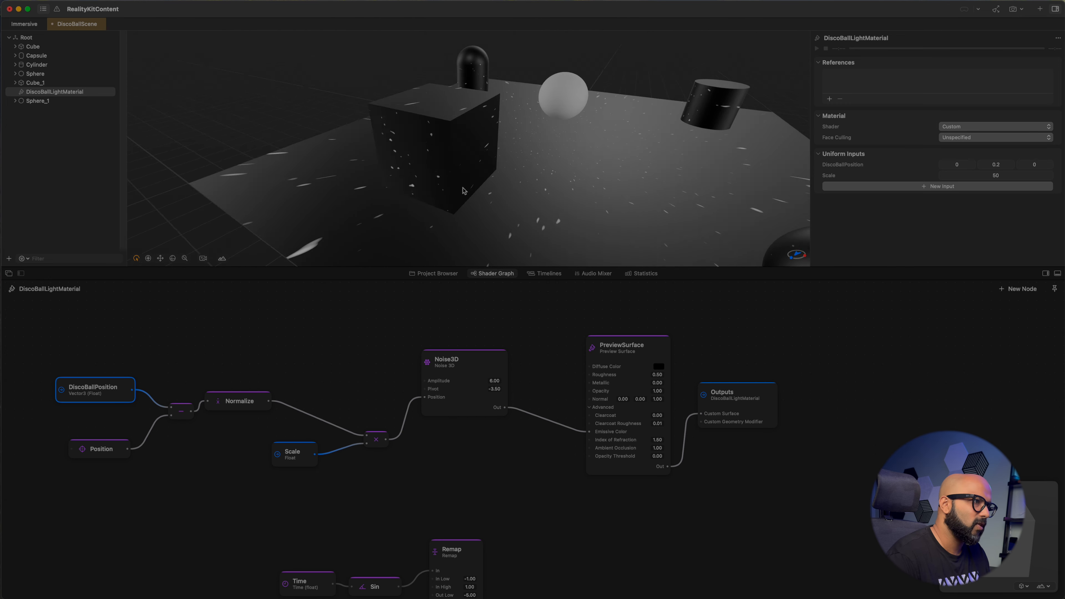
pyautogui.hscroll(-10, 436, 190)
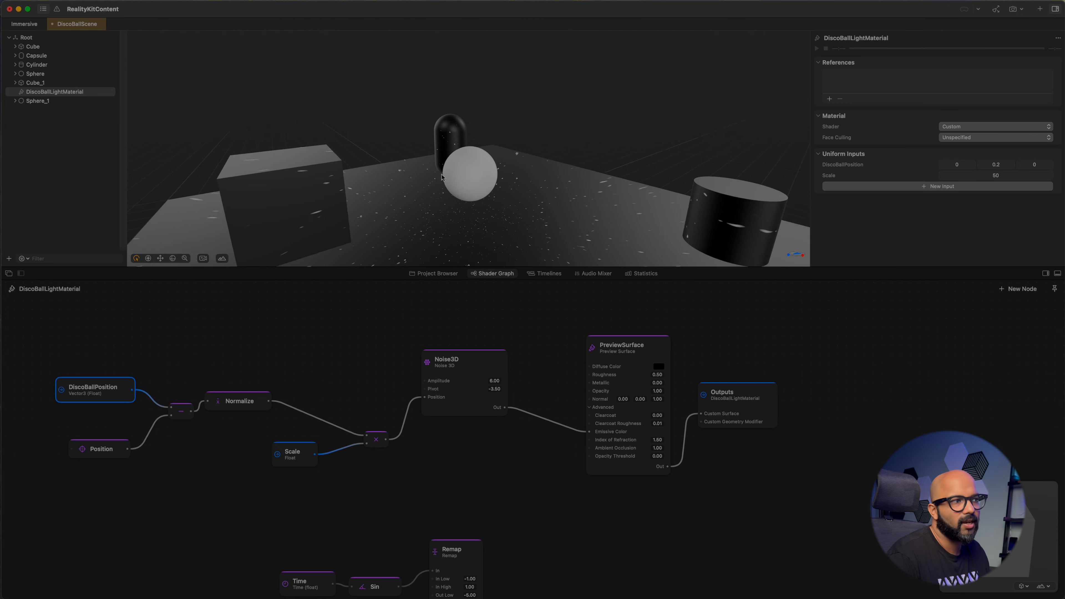
pyautogui.hscroll(-4, 440, 194)
# Add a geometric Normal node to the shader graph above the Normalize node
pyautogui.hscroll(-3, 228, 347)
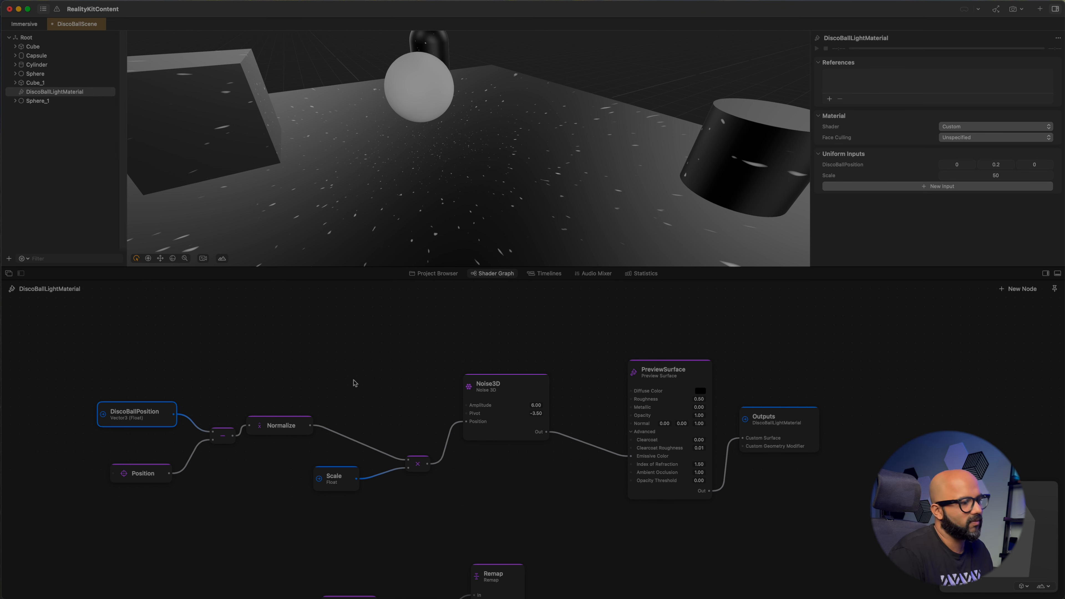
pyautogui.doubleClick(329, 329)
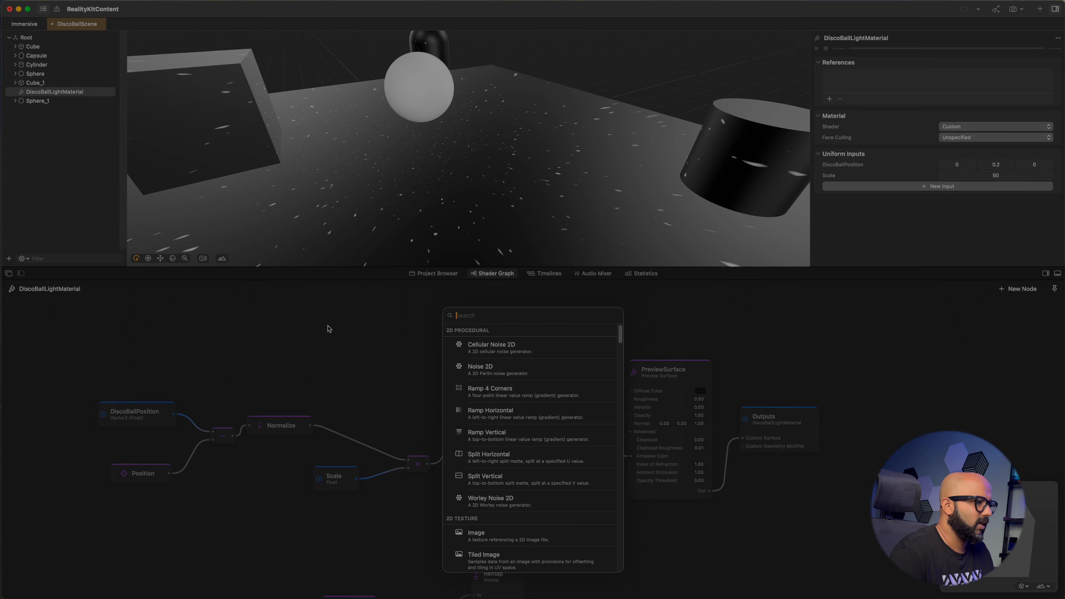
pyautogui.write('nor')
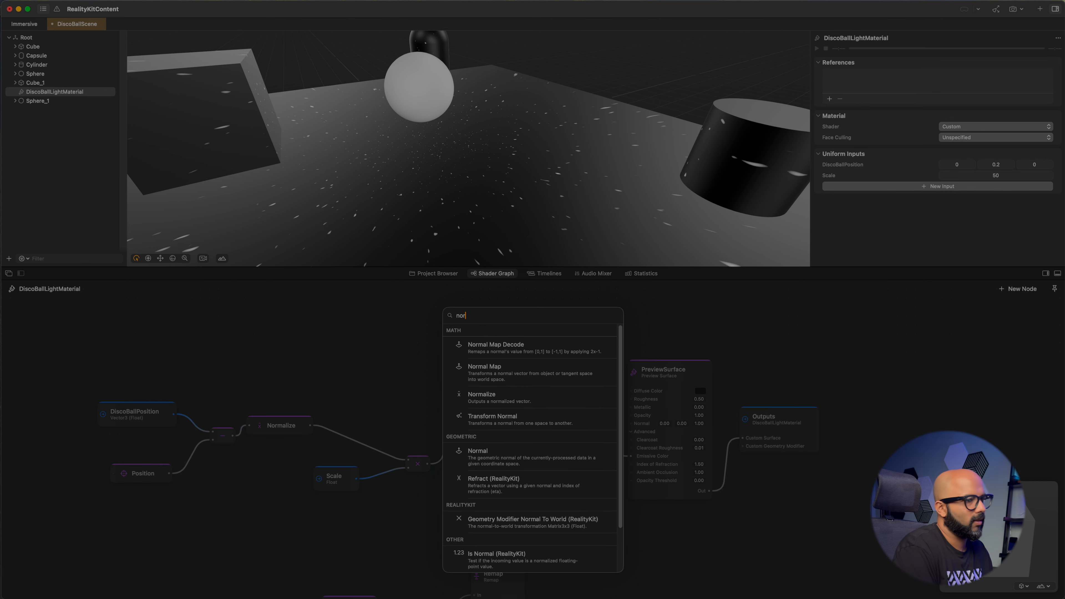
pyautogui.write('mal')
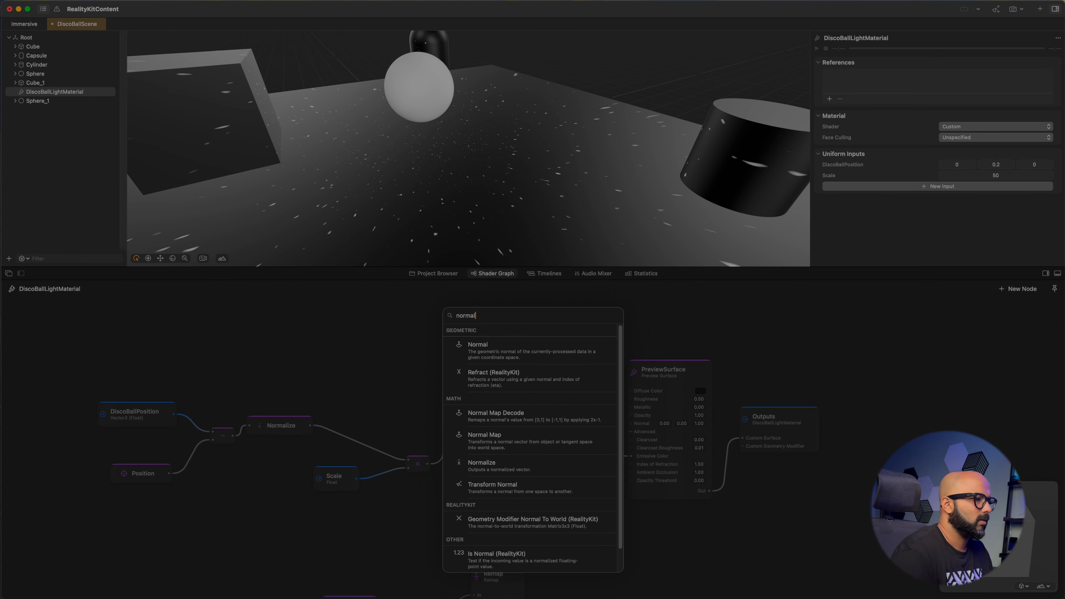
pyautogui.click(474, 352)
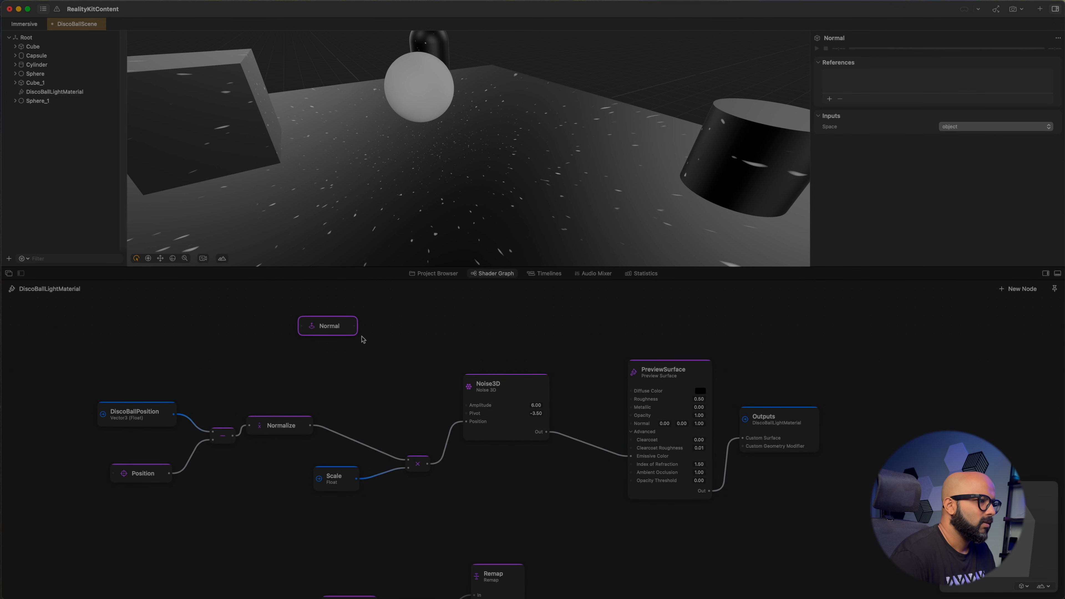
pyautogui.doubleClick(329, 327)
pyautogui.press('Return')
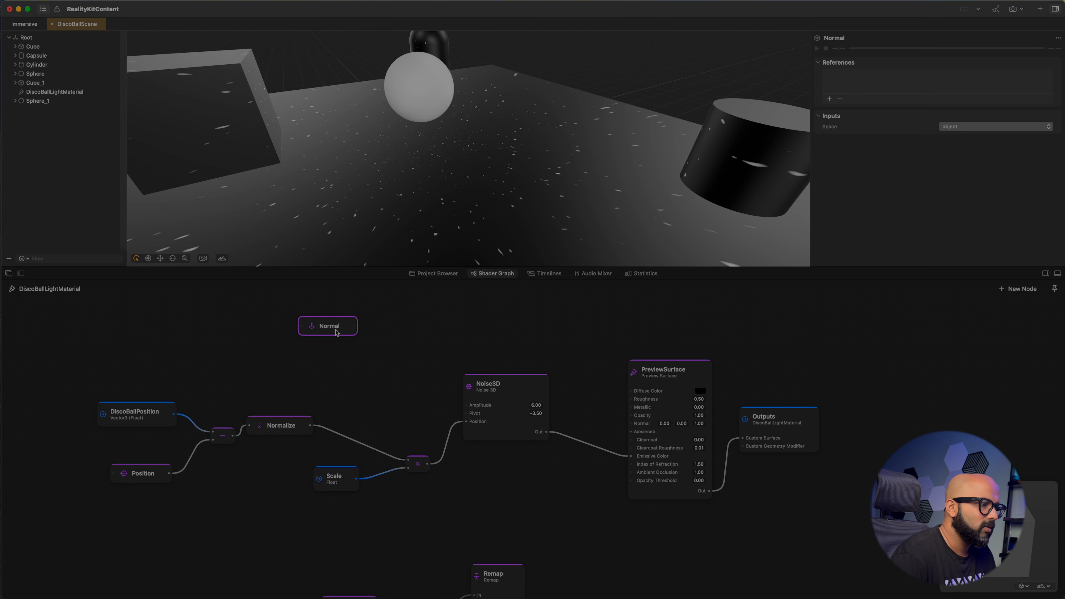
# Create a Dot Product node from the Normal output, space the nodes apart and connect the Normalize output as its second input
pyautogui.moveTo(336, 332); pyautogui.dragTo(384, 345)
pyautogui.write('dot')
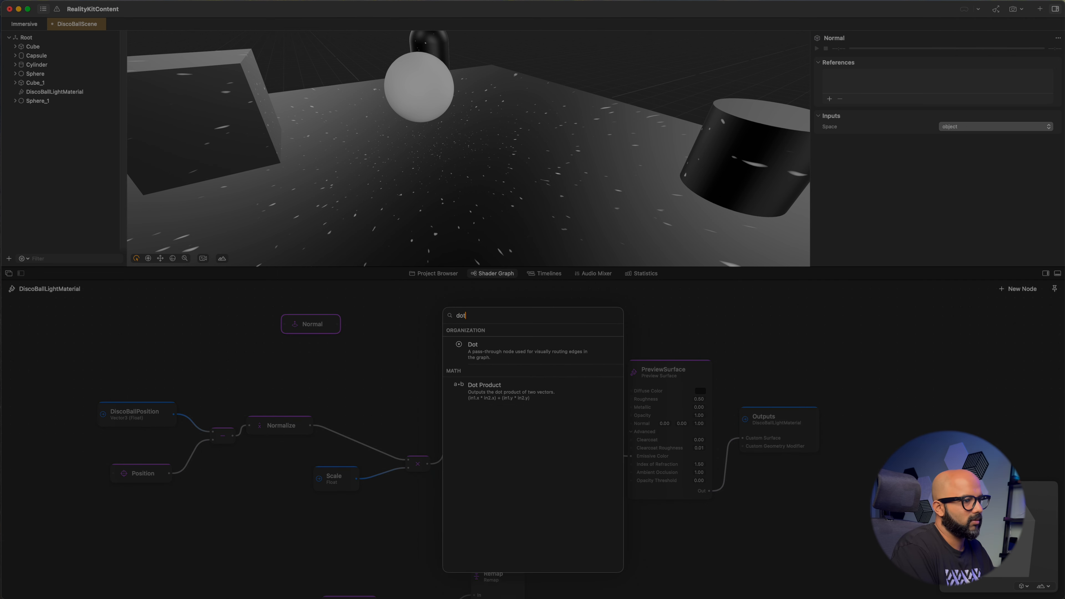
pyautogui.click(485, 386)
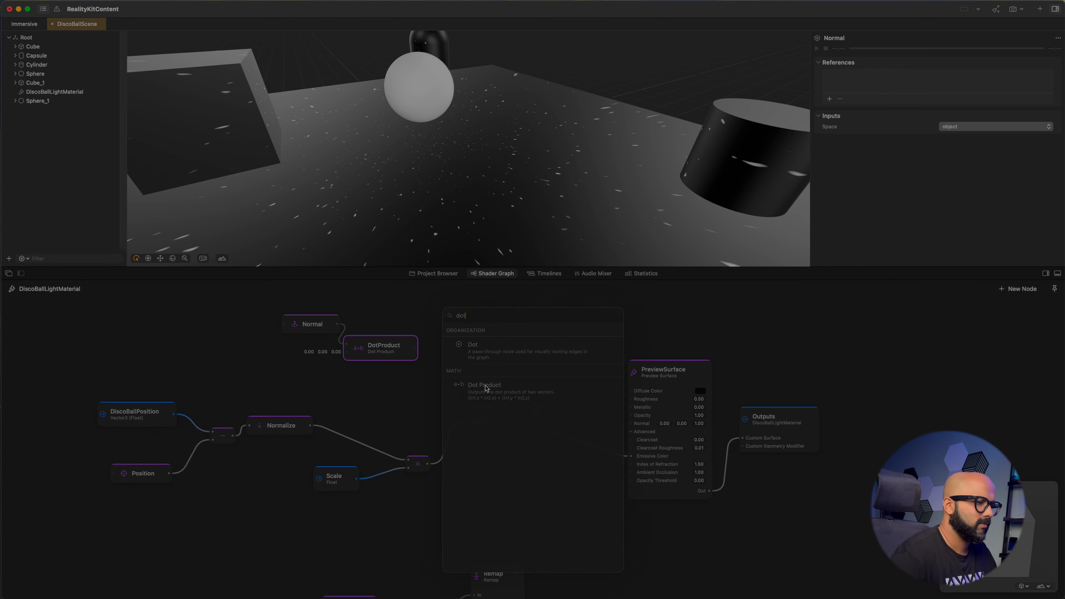
pyautogui.moveTo(317, 330); pyautogui.dragTo(281, 324)
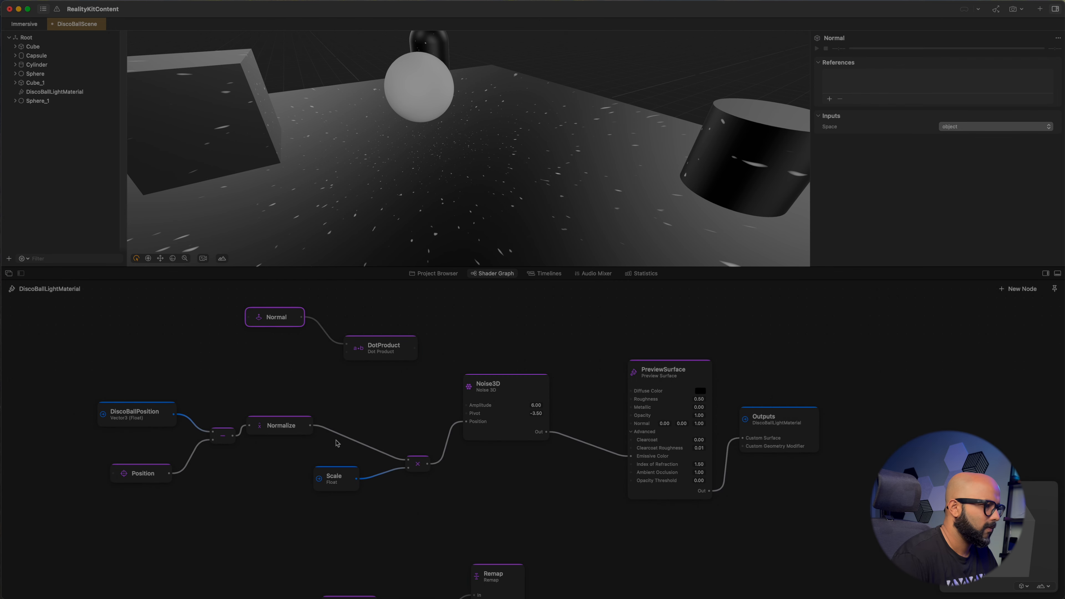
pyautogui.moveTo(312, 426); pyautogui.dragTo(352, 354)
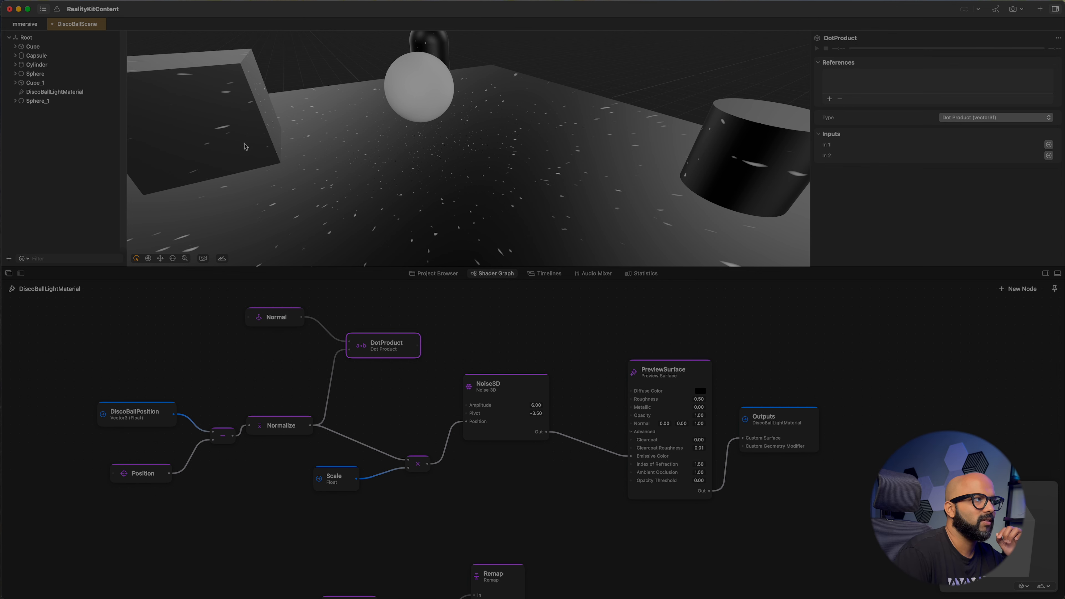
# Feed the Dot Product output into a new Clamp node and place it above Noise3D
pyautogui.moveTo(240, 204); pyautogui.dragTo(337, 199)
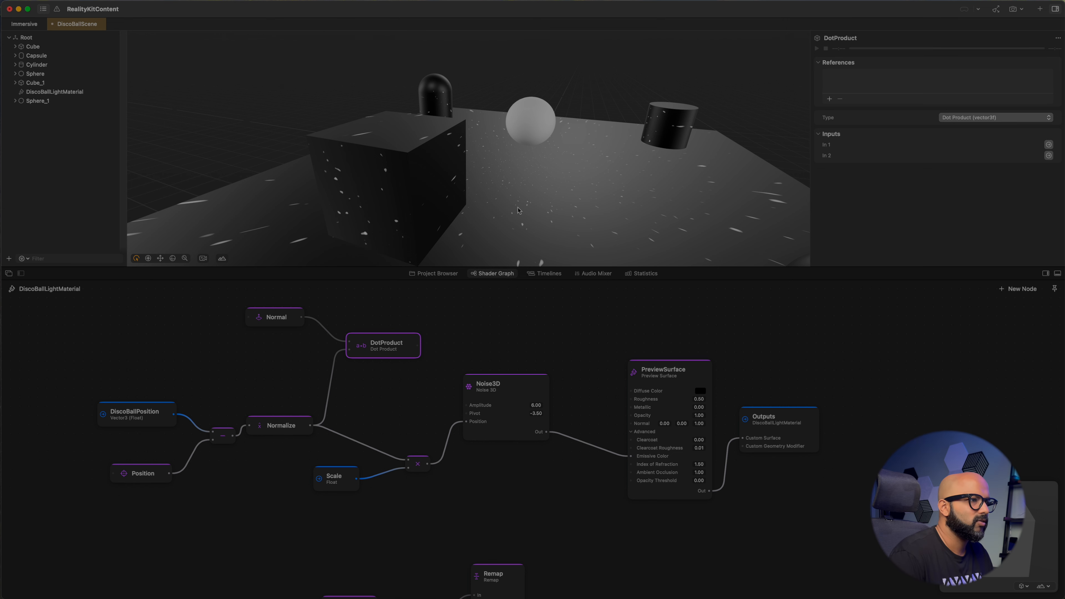
pyautogui.moveTo(519, 194); pyautogui.dragTo(483, 200)
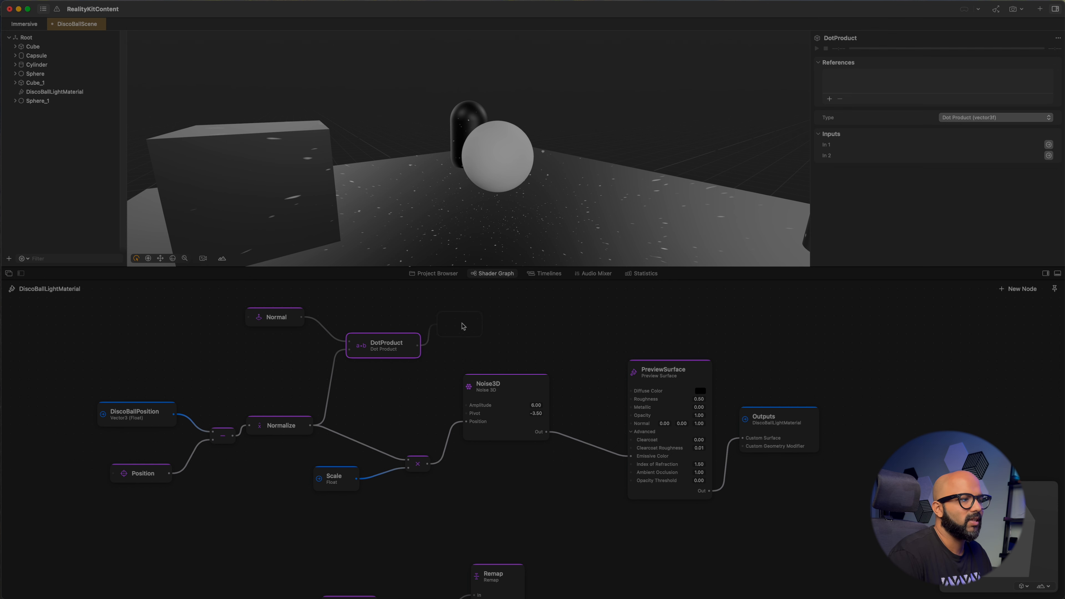
pyautogui.doubleClick(479, 331)
pyautogui.write('clam')
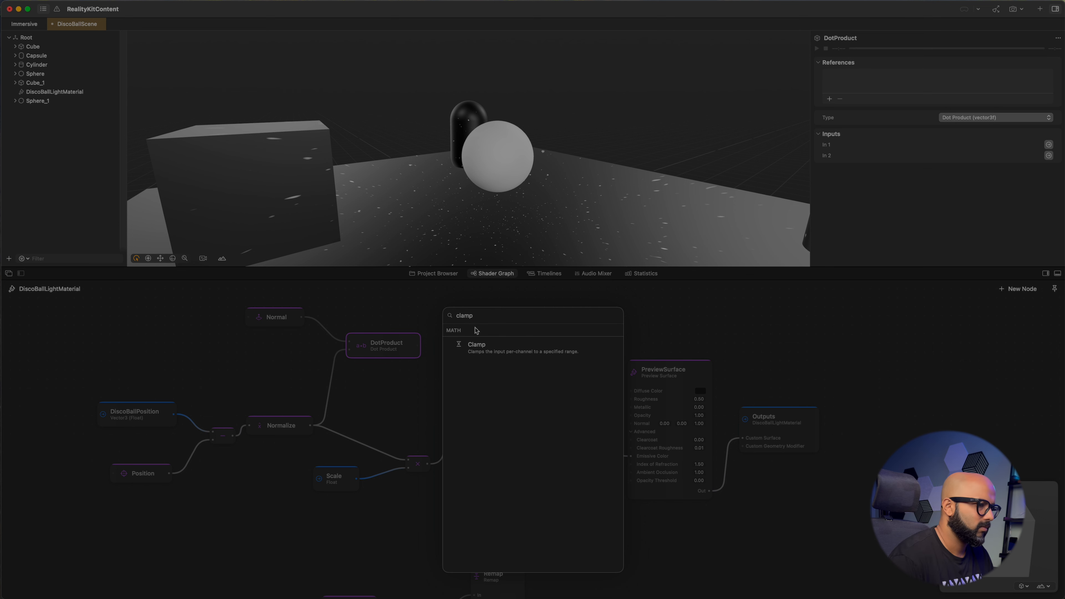
pyautogui.write('p')
pyautogui.click(480, 348)
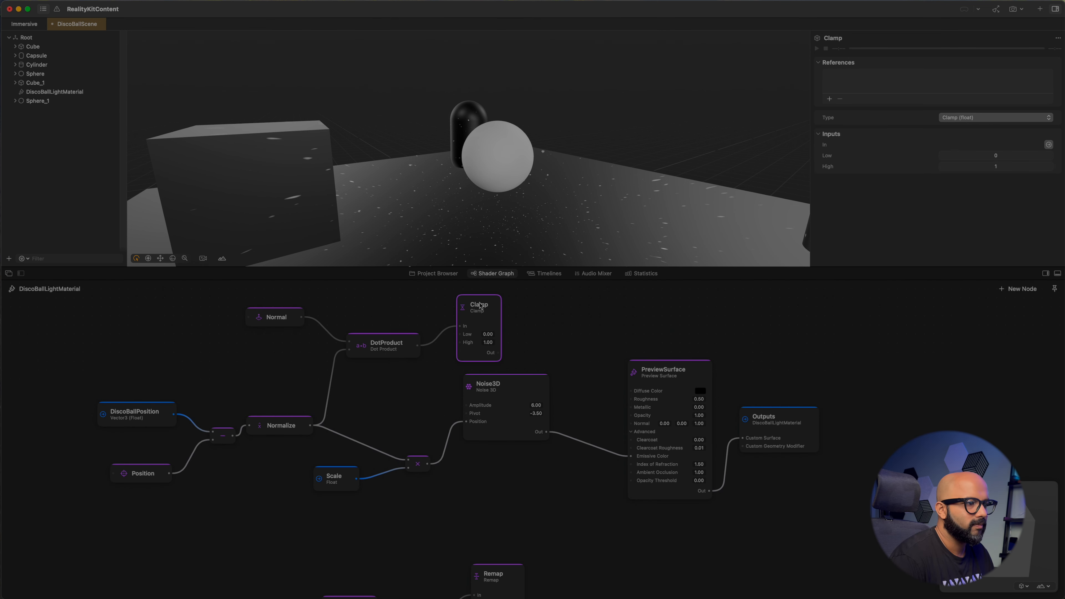
pyautogui.moveTo(480, 306); pyautogui.dragTo(495, 296)
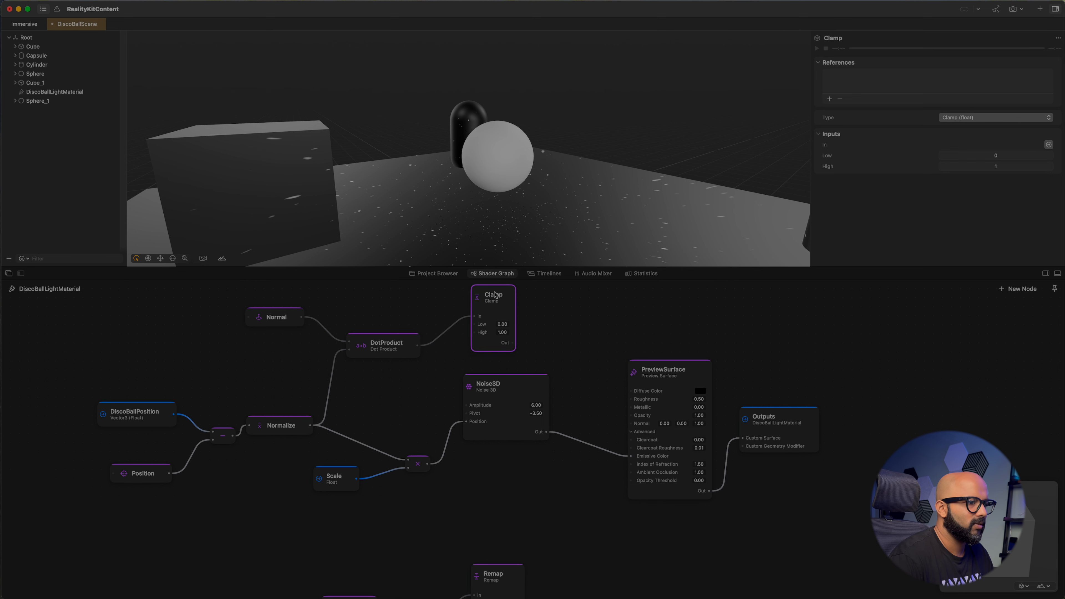
# Multiply the Noise3D output by the Clamp output in a new Multiply node and connect the result to PreviewSurface's Emissive Color
pyautogui.moveTo(498, 390); pyautogui.dragTo(491, 431)
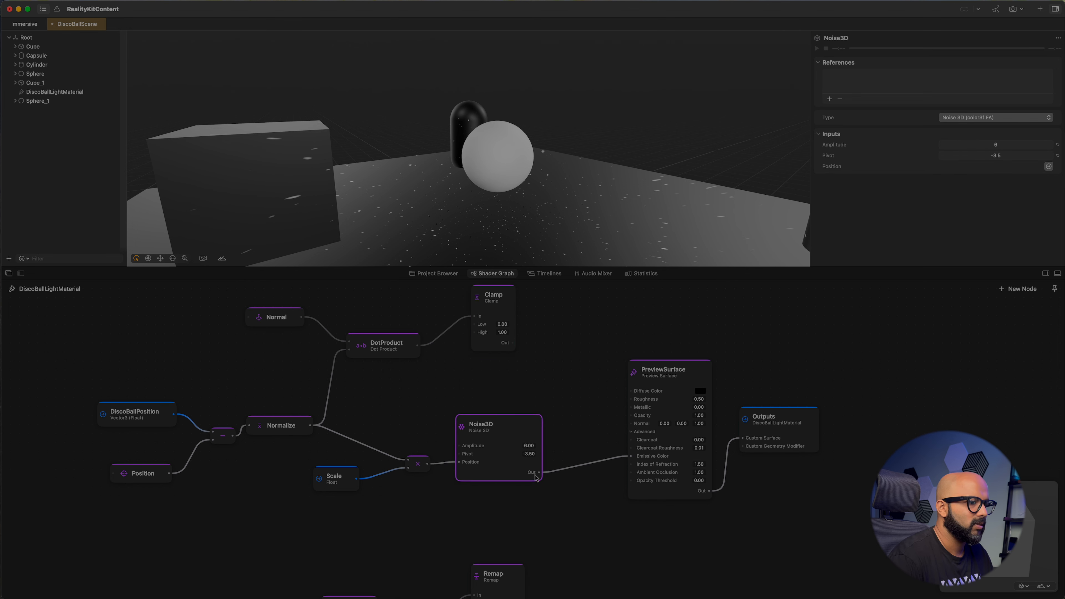
pyautogui.moveTo(539, 474); pyautogui.dragTo(550, 409)
pyautogui.moveTo(559, 385); pyautogui.dragTo(564, 376)
pyautogui.write('mul')
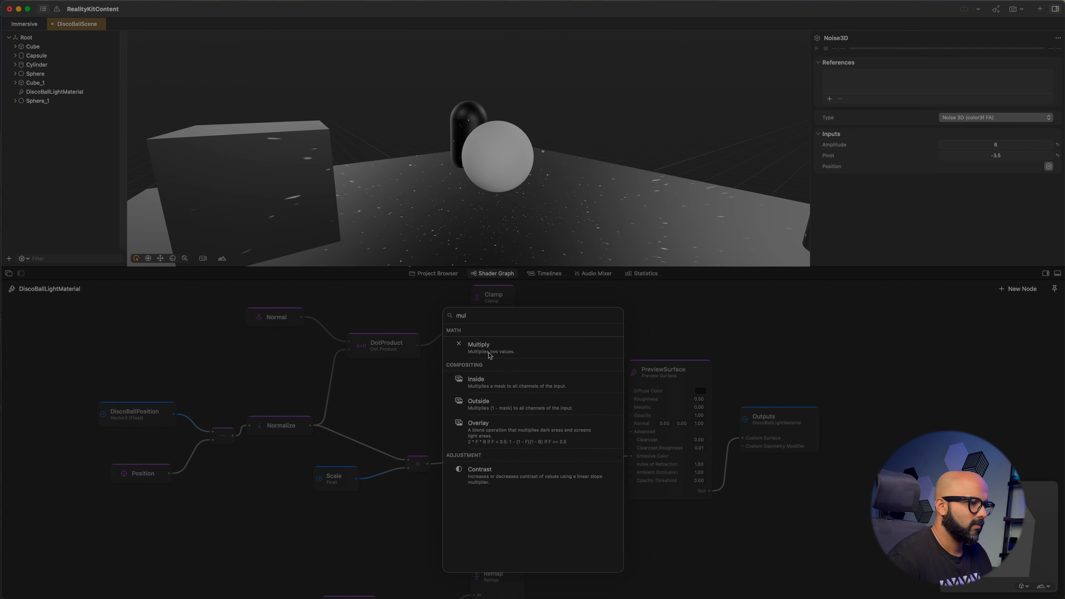
pyautogui.click(490, 355)
pyautogui.moveTo(571, 377); pyautogui.dragTo(580, 373)
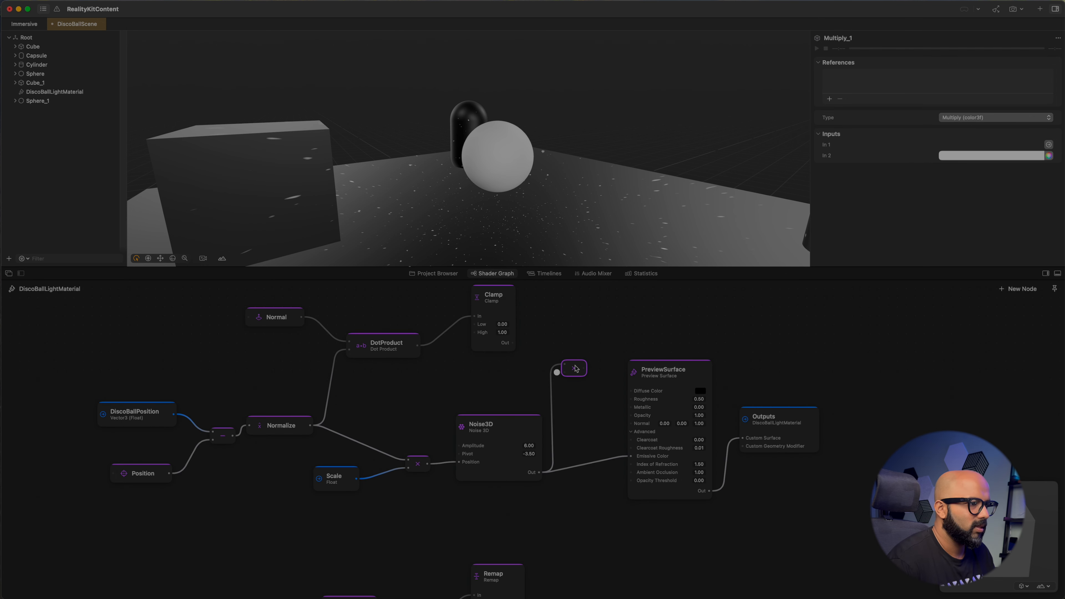
pyautogui.moveTo(513, 344); pyautogui.dragTo(631, 458)
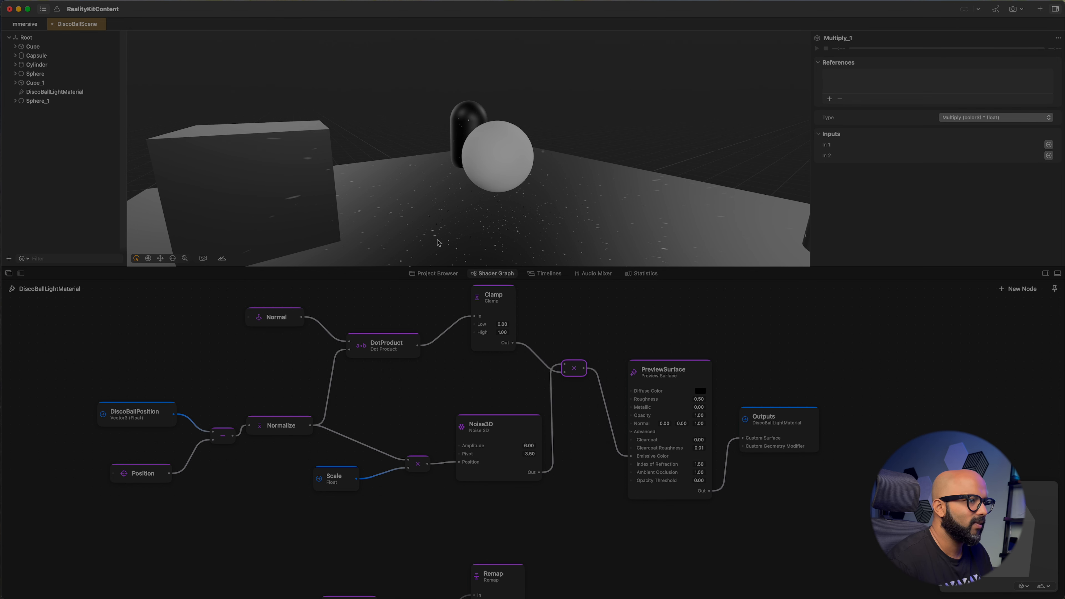
# Inspect from all sides and up close how the light dots now fall on the faces of the cube, sphere, capsule and cylinder
pyautogui.rightClick(445, 236)
pyautogui.click(434, 243)
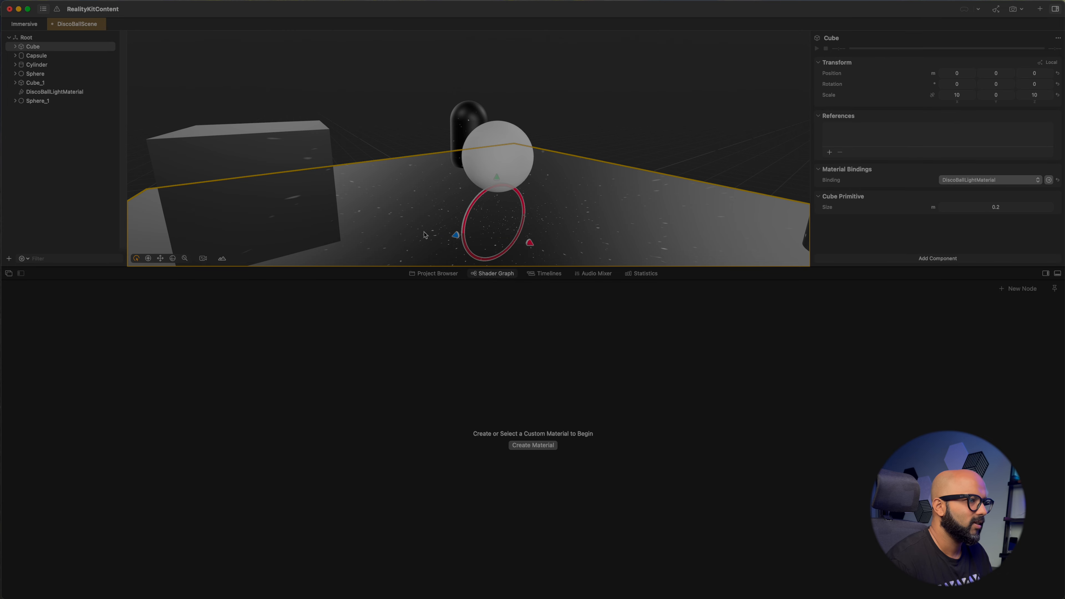
pyautogui.hscroll(-10, 419, 228)
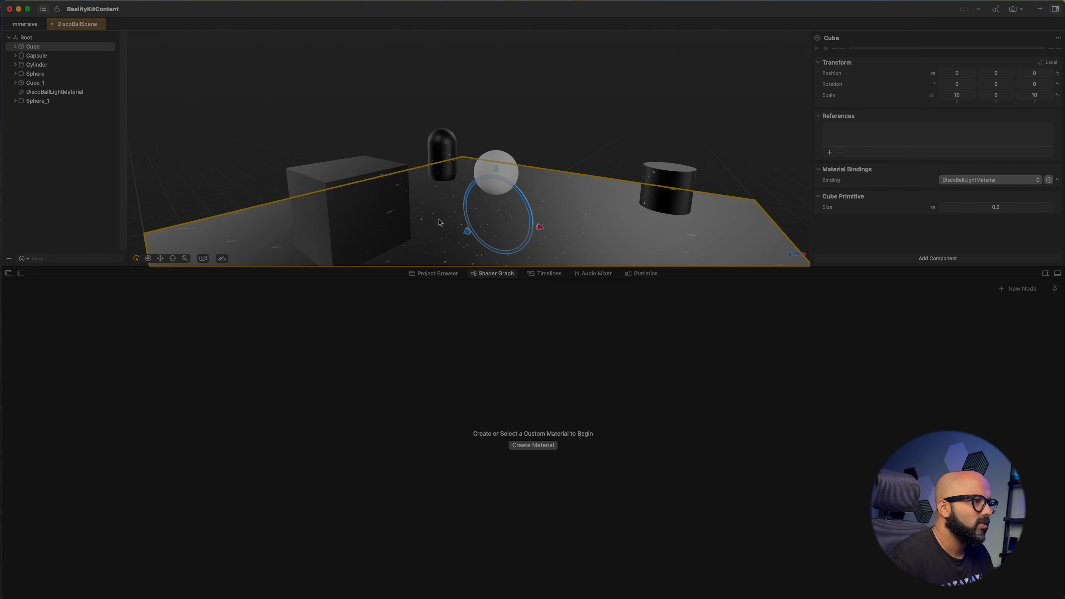
pyautogui.hscroll(-10, 436, 242)
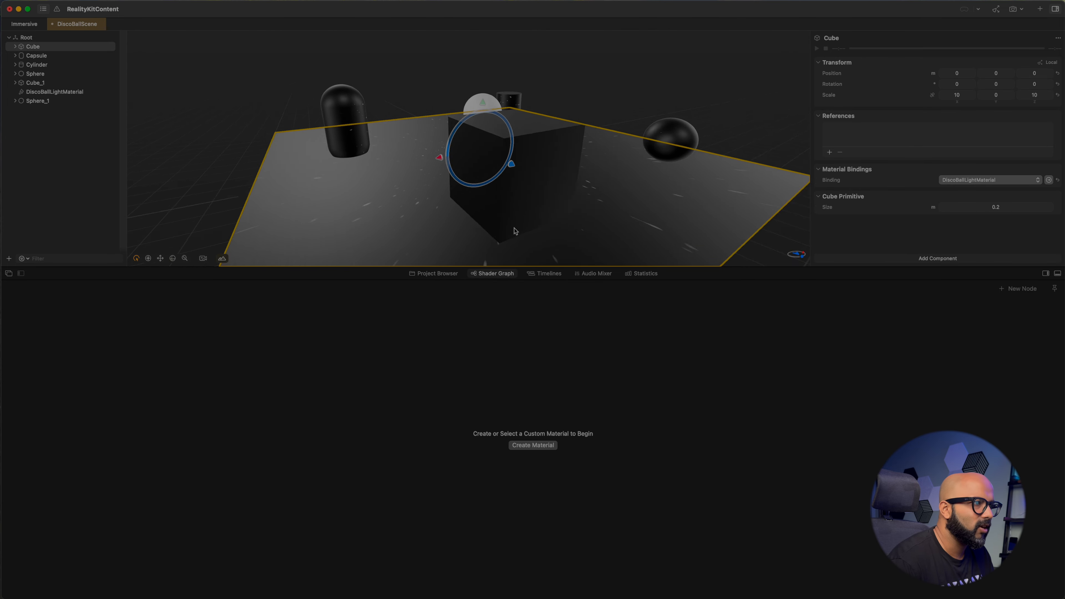
pyautogui.hscroll(-10, 546, 226)
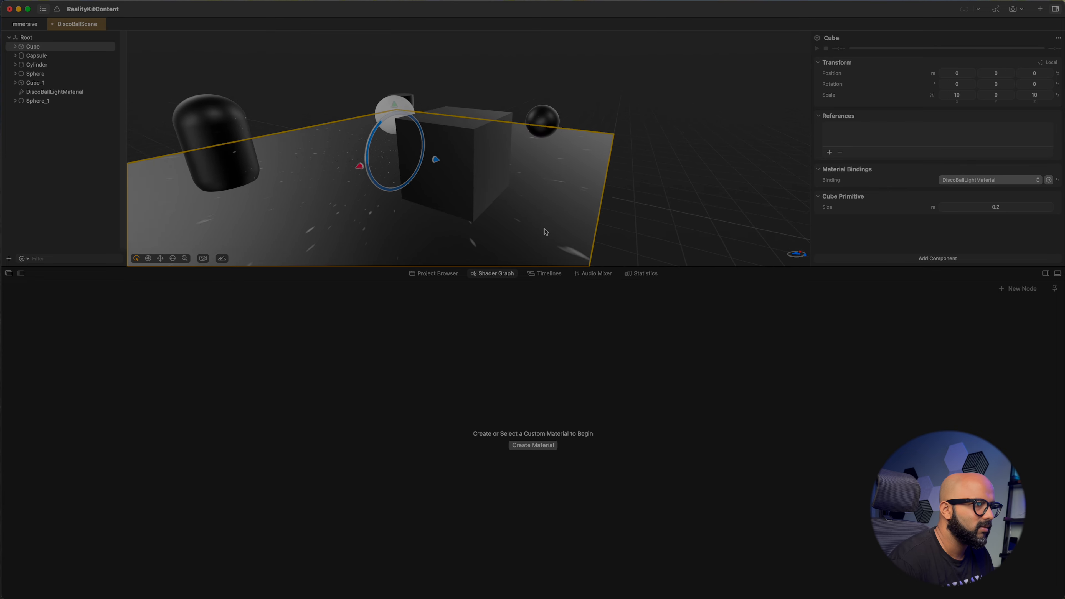
pyautogui.hscroll(-10, 526, 217)
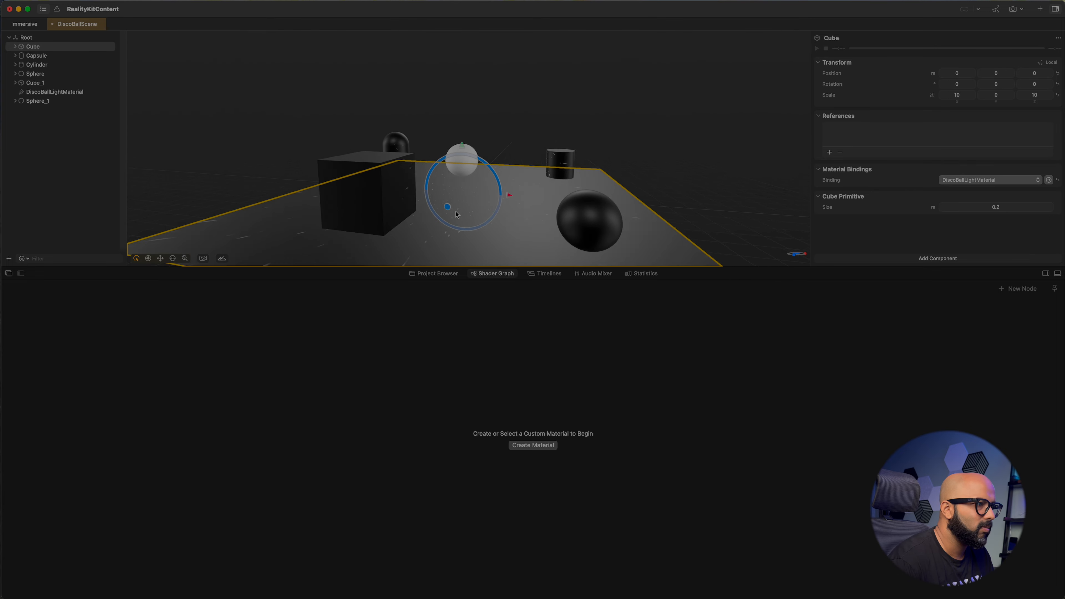
pyautogui.hscroll(-10, 436, 226)
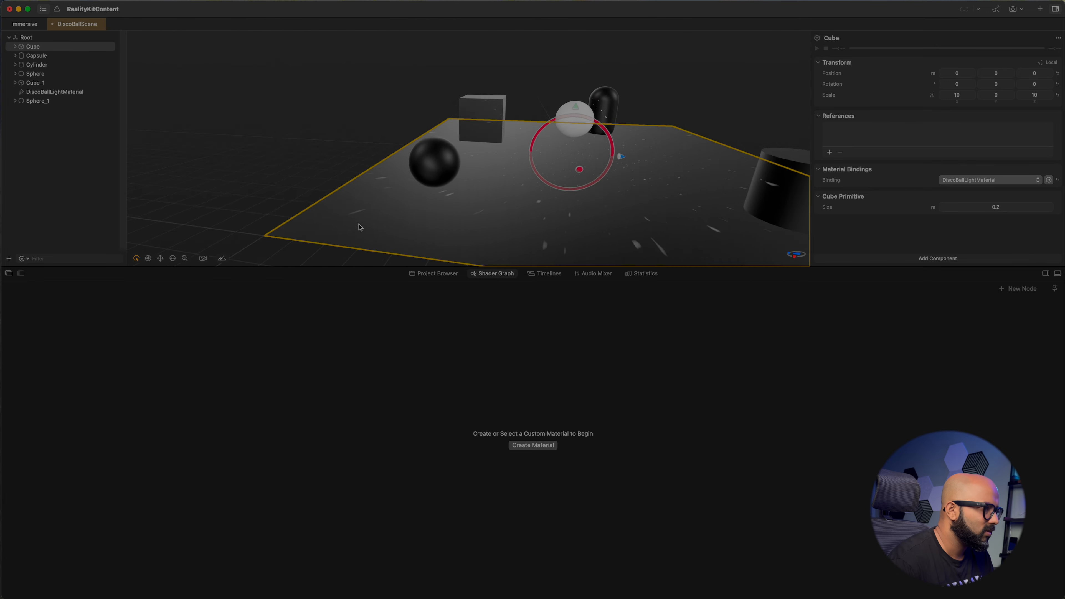
pyautogui.moveTo(323, 219)
pyautogui.mouseDown()
pyautogui.moveTo(289, 226)
pyautogui.moveTo(332, 222)
pyautogui.mouseUp()
pyautogui.scroll(10, 276, 225)
pyautogui.hscroll(-10, 332, 225)
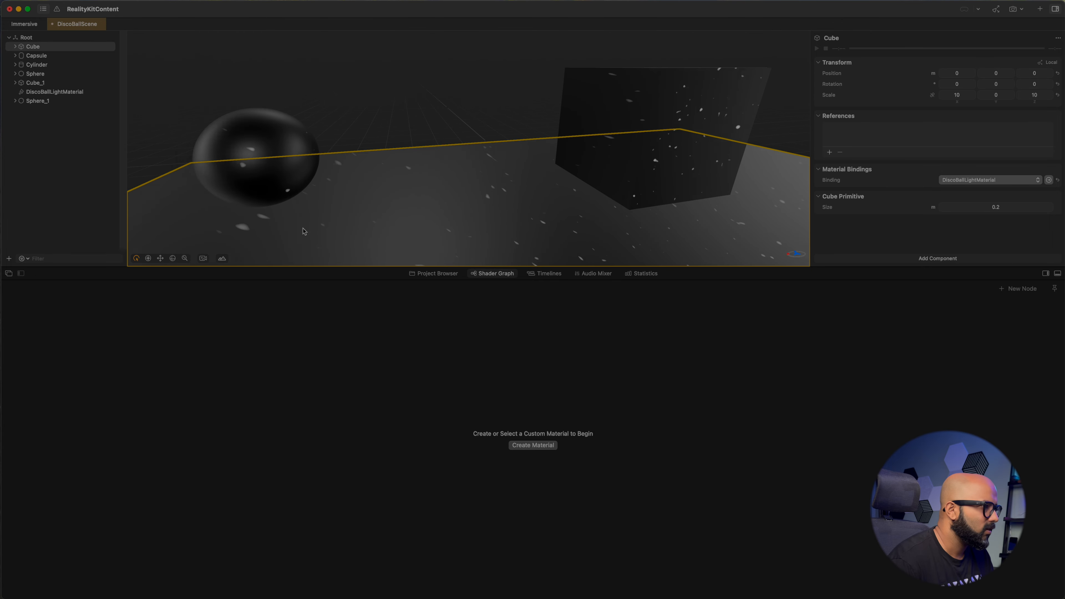
# Set the Scale input of DiscoBallLightMaterial to 100
pyautogui.hscroll(-10, 298, 240)
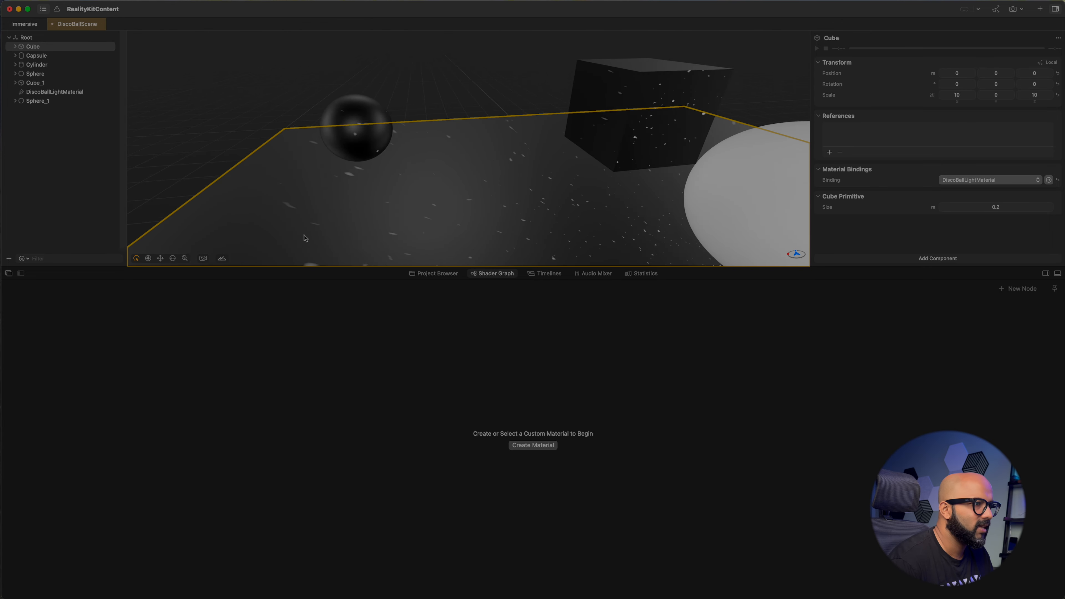
pyautogui.scroll(-10, 312, 239)
pyautogui.scroll(8, 305, 242)
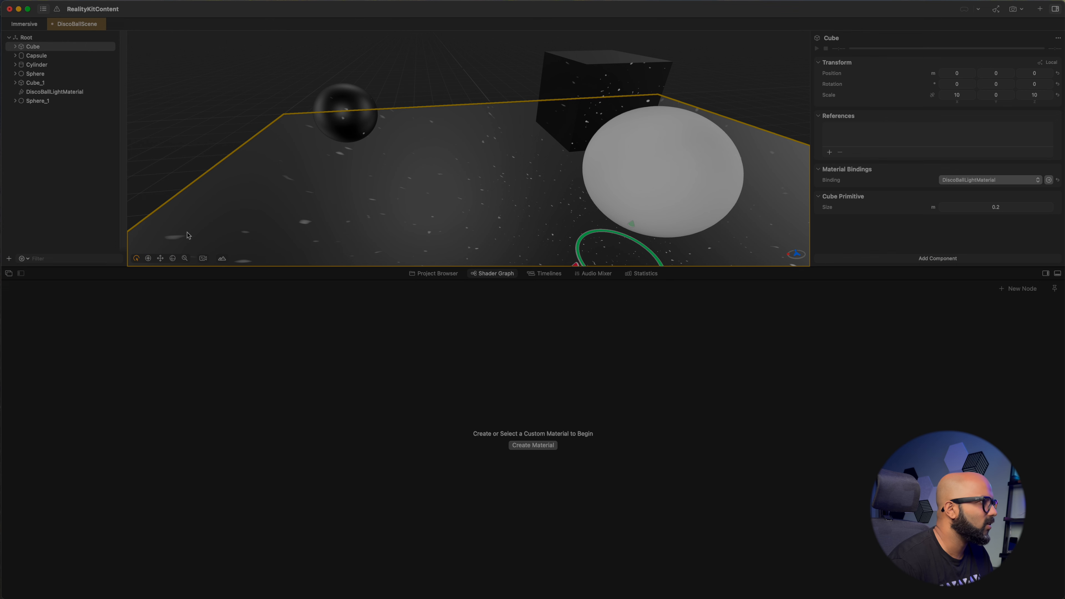
pyautogui.click(74, 93)
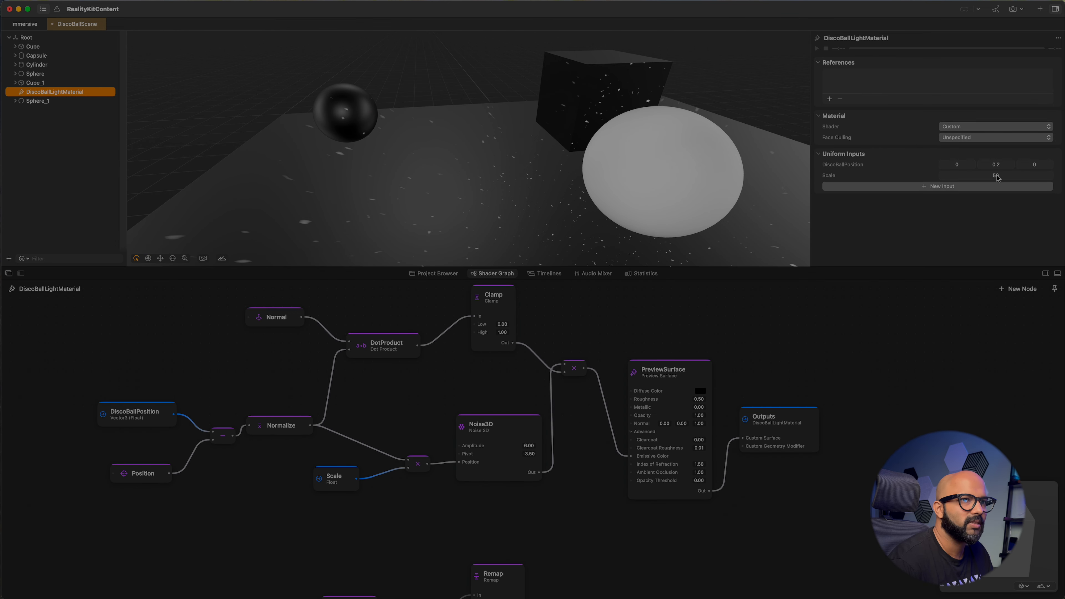
pyautogui.click(1000, 176)
pyautogui.doubleClick(981, 177)
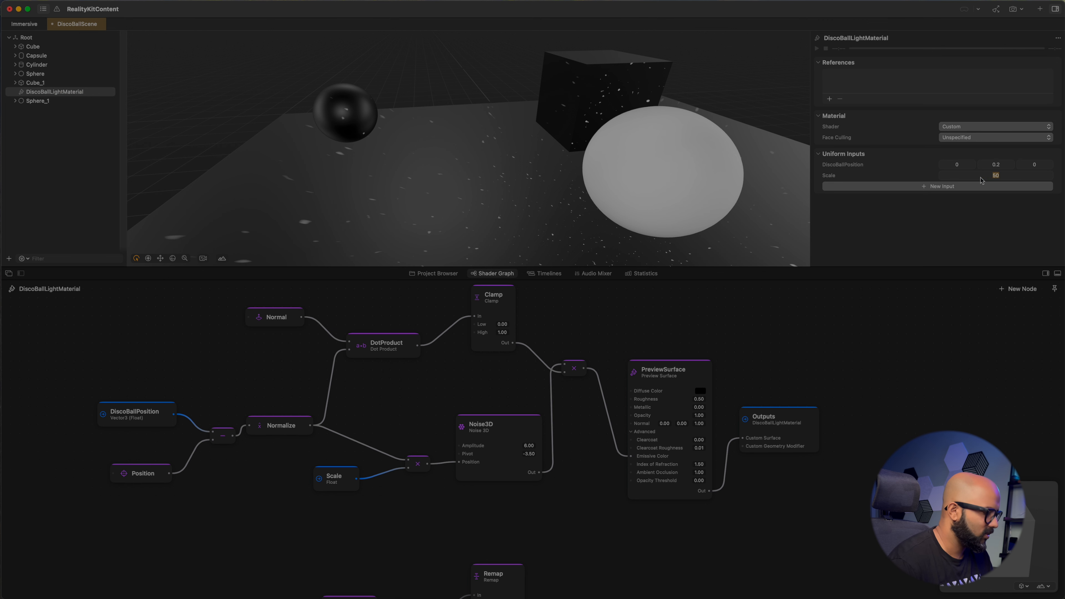
pyautogui.write('10')
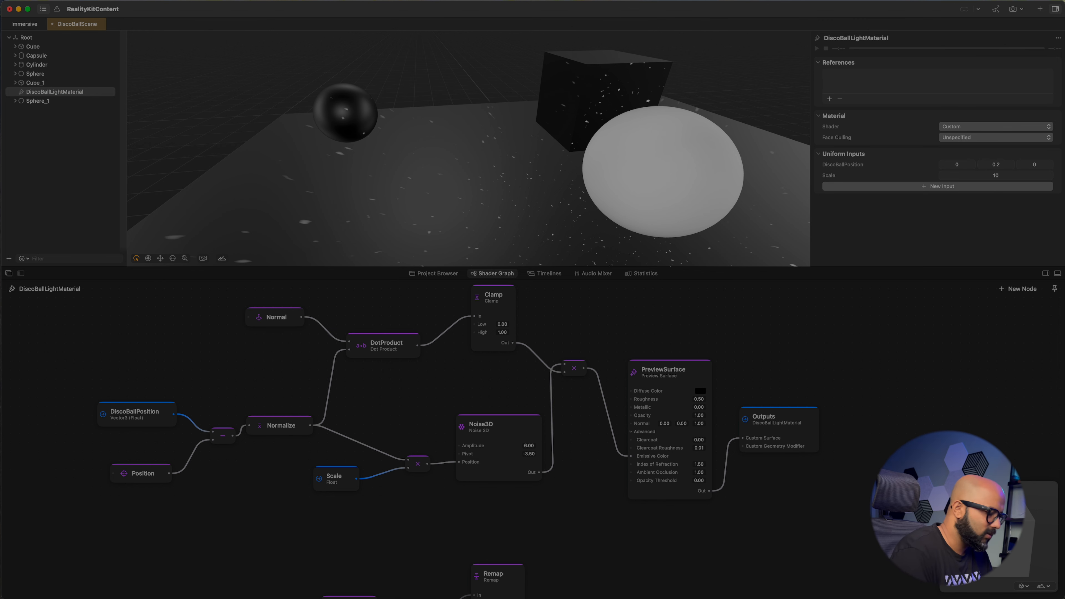
pyautogui.write('0')
pyautogui.press('Return')
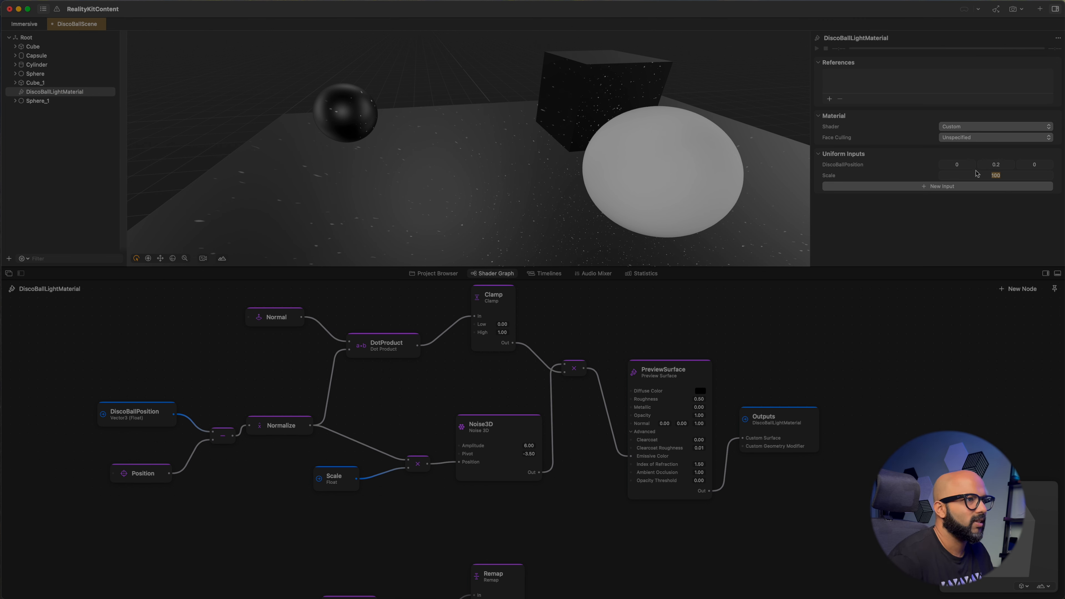
# Examine from several angles how the rescaled light dots fall on the floor, cube, capsule and cylinder
pyautogui.moveTo(505, 194); pyautogui.dragTo(610, 200)
pyautogui.moveTo(610, 199); pyautogui.dragTo(595, 199)
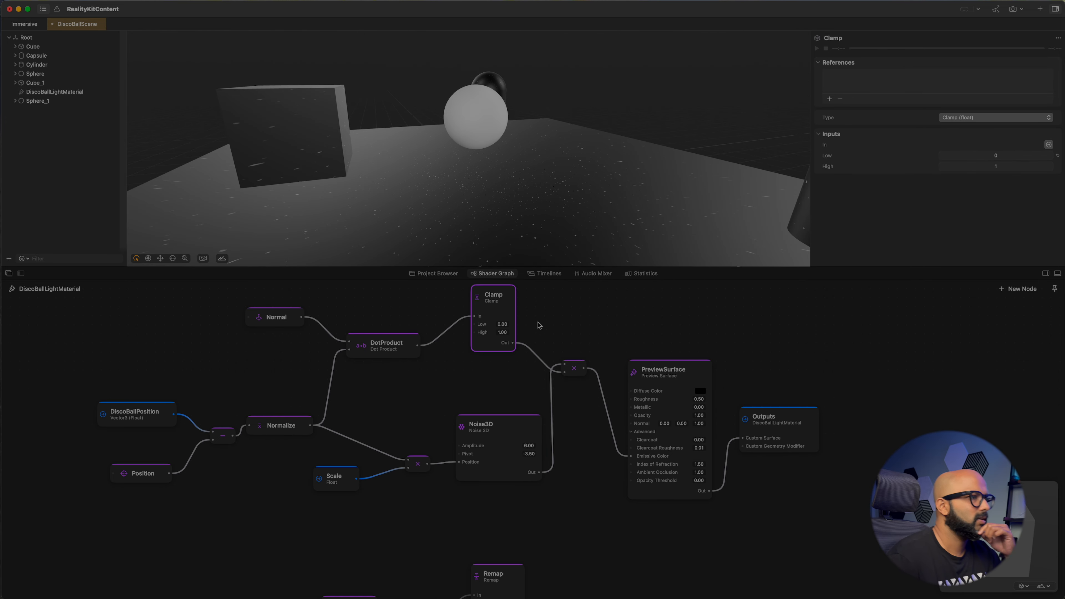
pyautogui.moveTo(544, 308); pyautogui.dragTo(558, 311)
pyautogui.moveTo(529, 182); pyautogui.dragTo(499, 246)
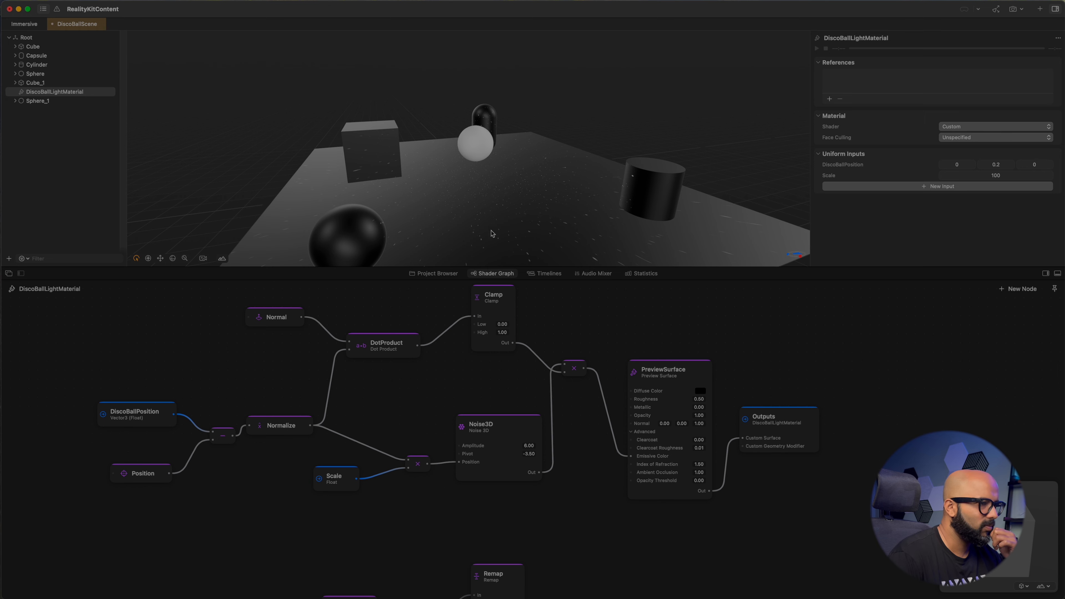
pyautogui.moveTo(524, 203)
pyautogui.mouseDown()
pyautogui.moveTo(494, 233)
pyautogui.moveTo(511, 256)
pyautogui.moveTo(521, 220)
pyautogui.mouseUp()
pyautogui.scroll(5, 515, 219)
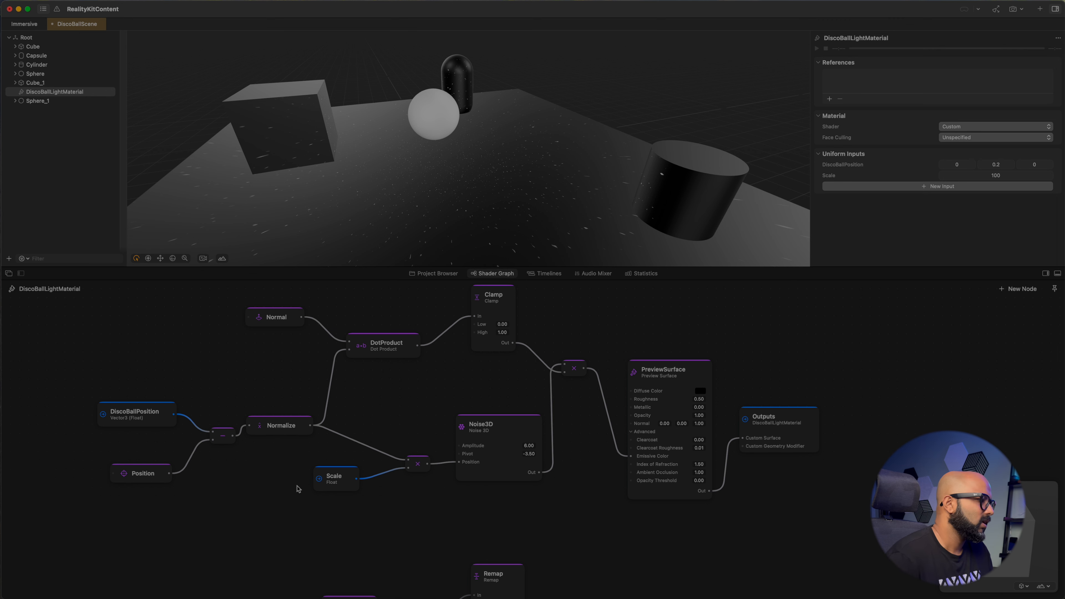
# Move the position and Normalize nodes, then Scale and its Multiply node, farther from Noise3D to make room in the graph
pyautogui.moveTo(134, 380); pyautogui.dragTo(222, 396)
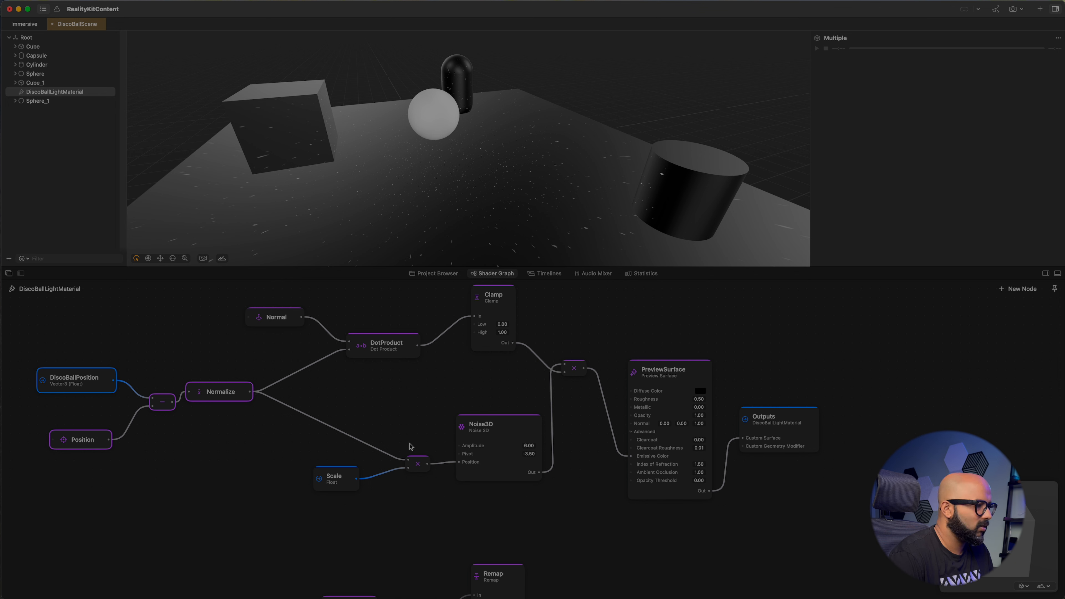
pyautogui.moveTo(414, 442); pyautogui.dragTo(341, 492)
pyautogui.moveTo(425, 469); pyautogui.dragTo(271, 438)
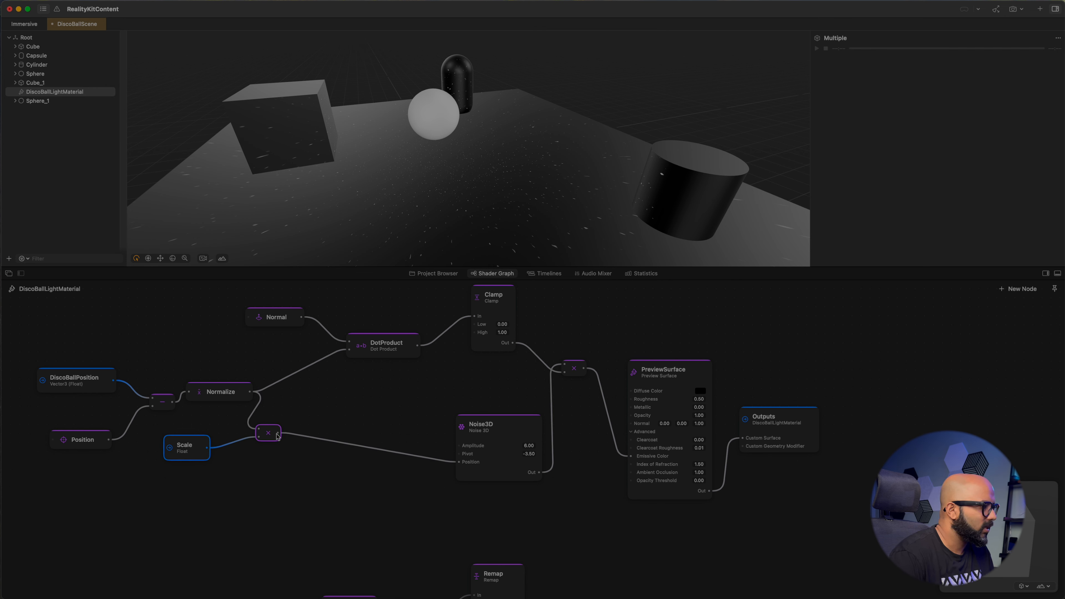
# Insert a Rotate 3D node between the scale Multiply output and Noise3D's Position input
pyautogui.doubleClick(363, 486)
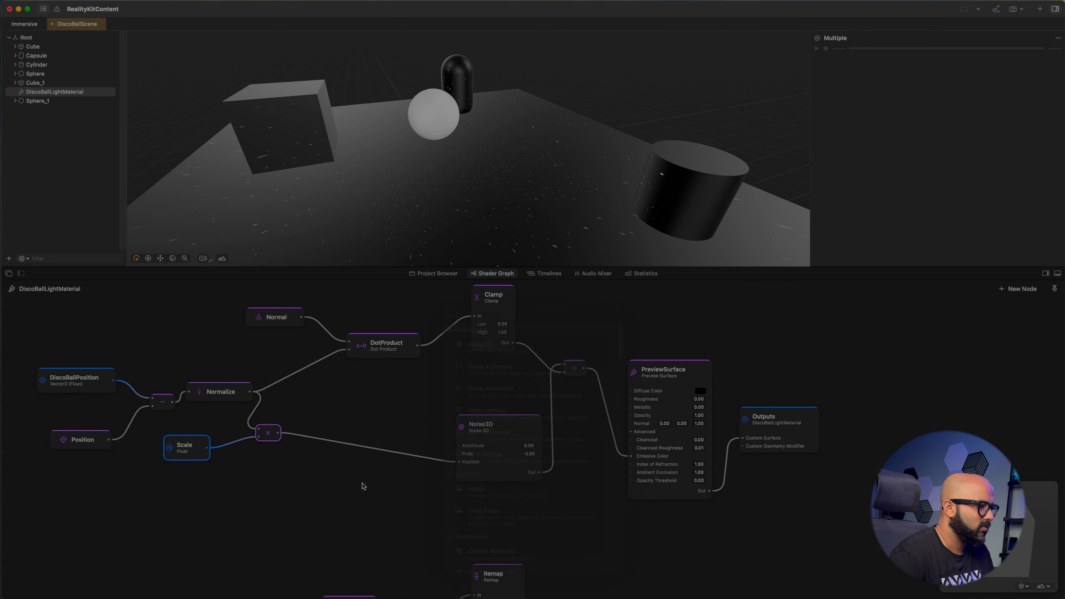
pyautogui.write('rota')
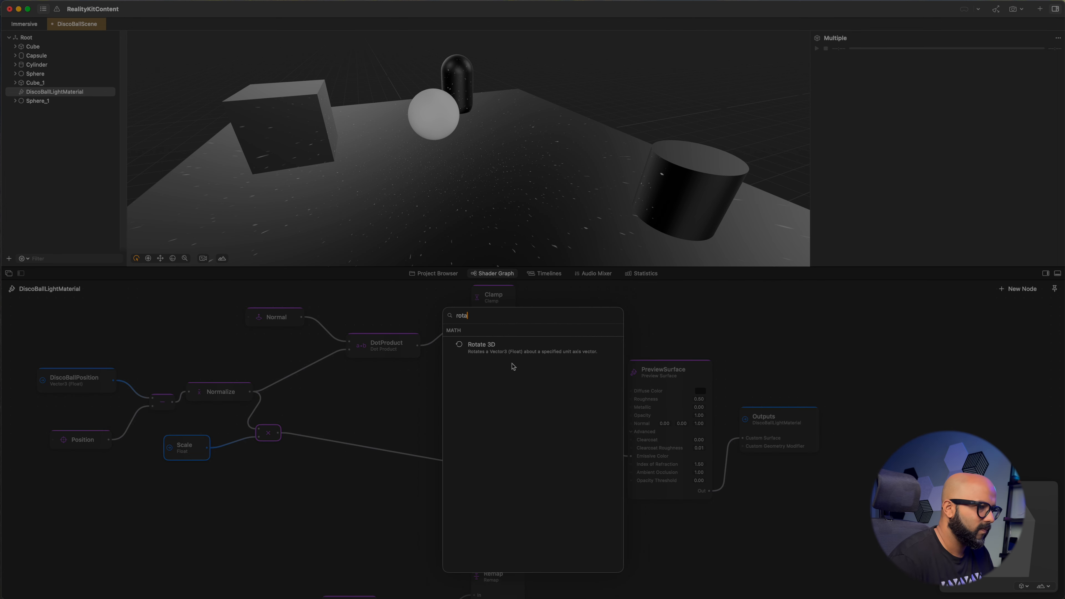
pyautogui.click(489, 347)
pyautogui.moveTo(375, 489); pyautogui.dragTo(459, 462)
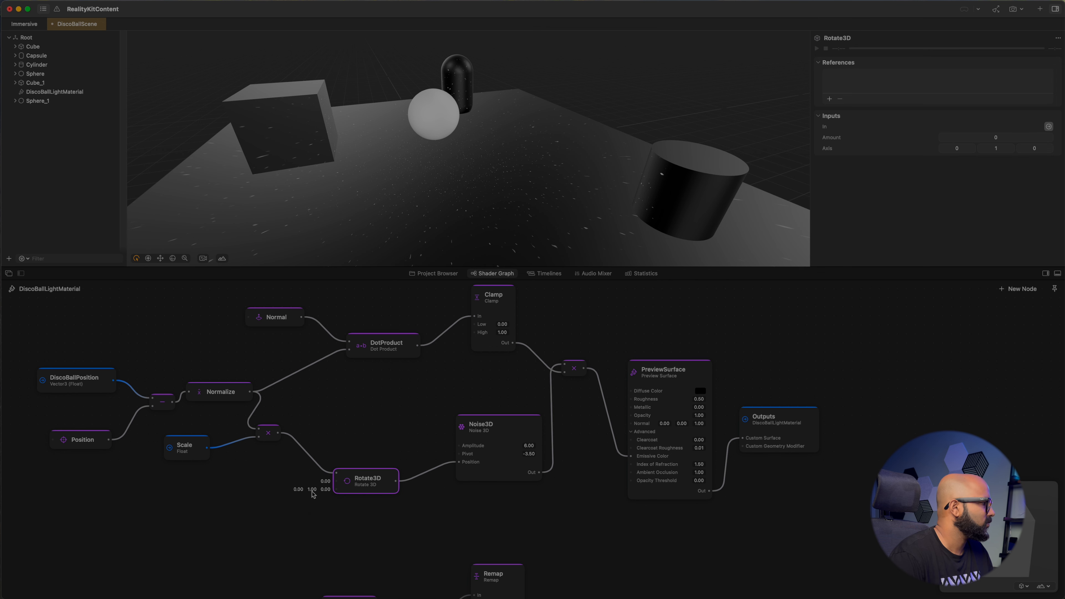
# Add a Time (float) node driving Rotate3D's Amount, check the dots' motion in the scene, and space the node away from Rotate3D
pyautogui.scroll(-2, 331, 529)
pyautogui.moveTo(341, 543); pyautogui.dragTo(394, 569)
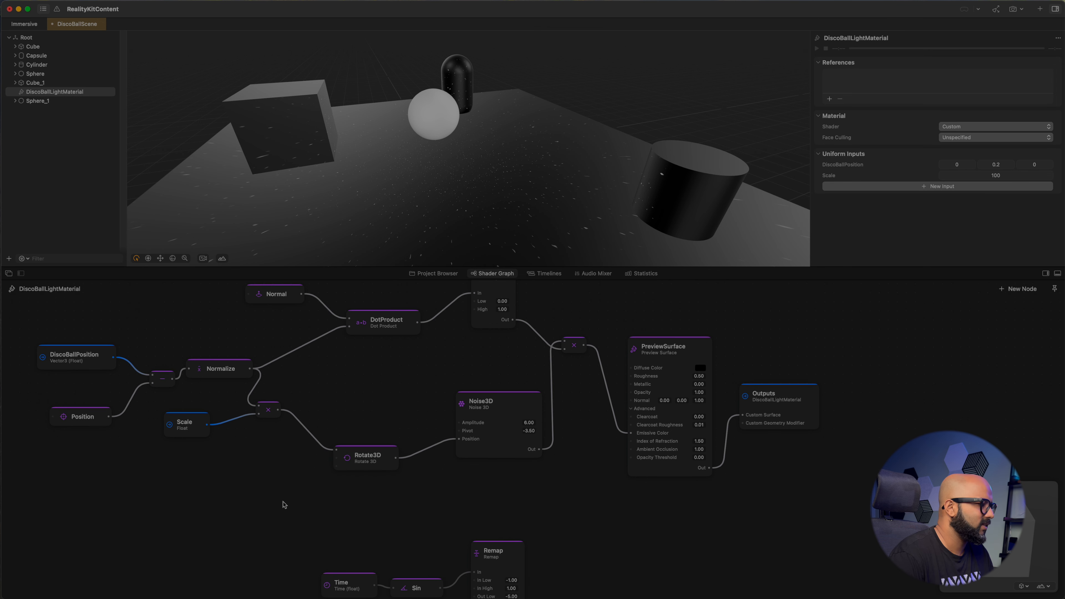
pyautogui.doubleClick(257, 516)
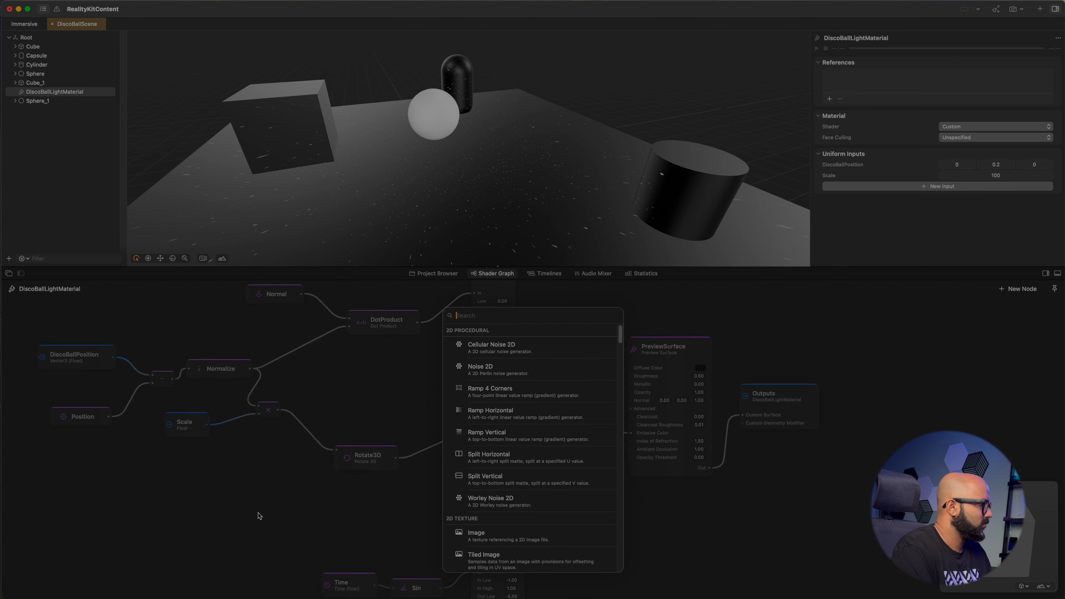
pyautogui.write('time')
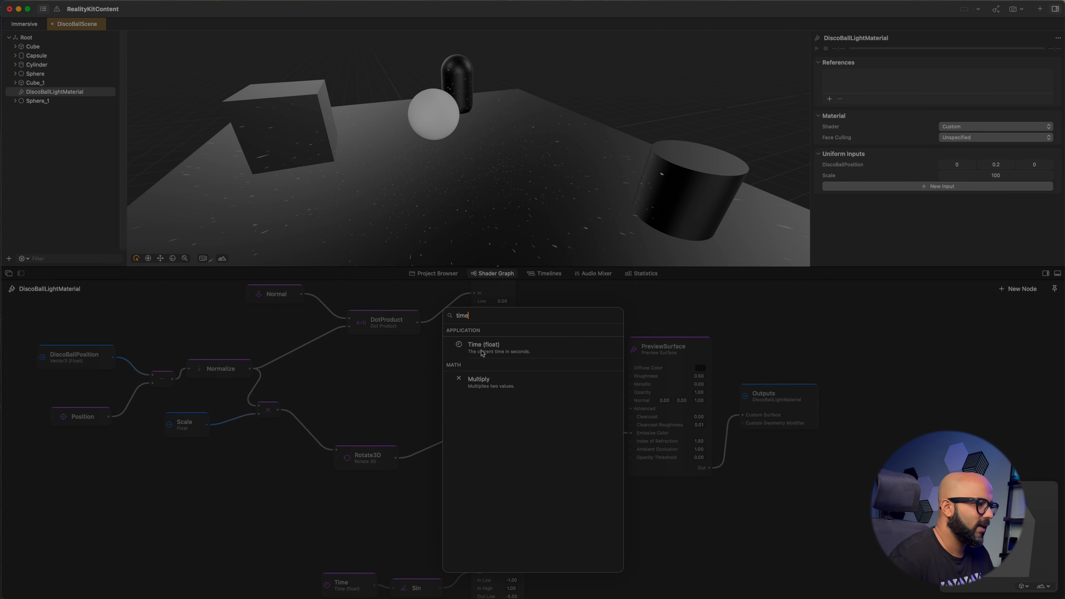
pyautogui.click(483, 348)
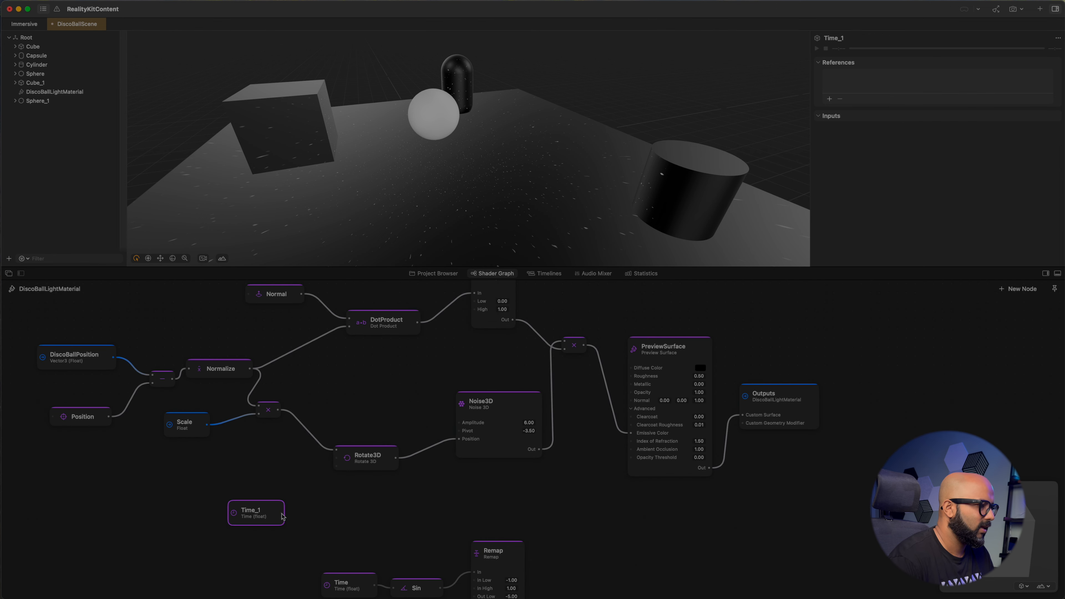
pyautogui.moveTo(281, 513); pyautogui.dragTo(336, 459)
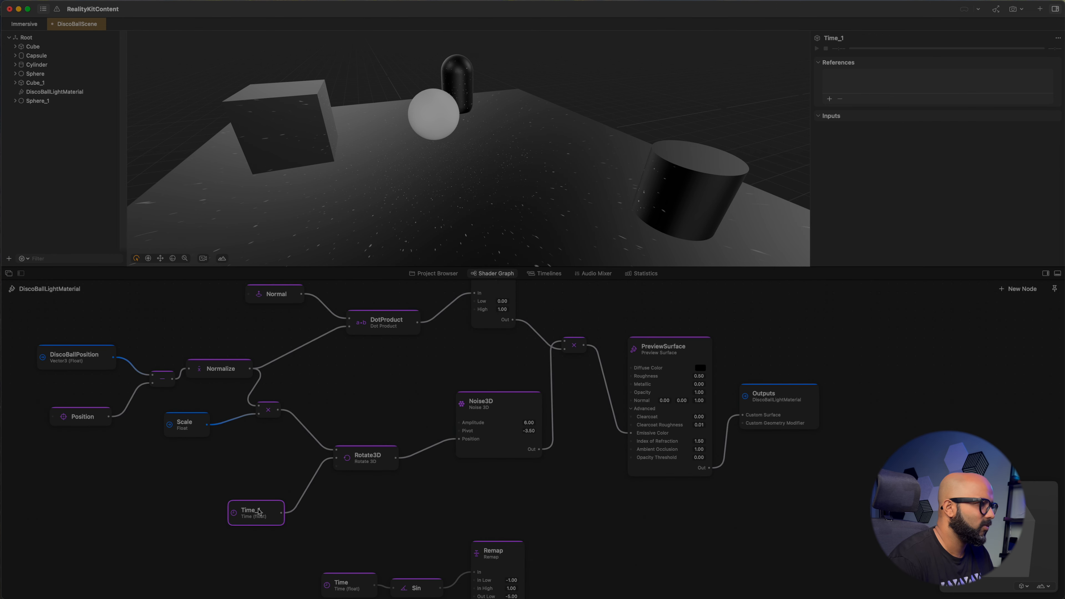
pyautogui.moveTo(259, 512); pyautogui.dragTo(242, 498)
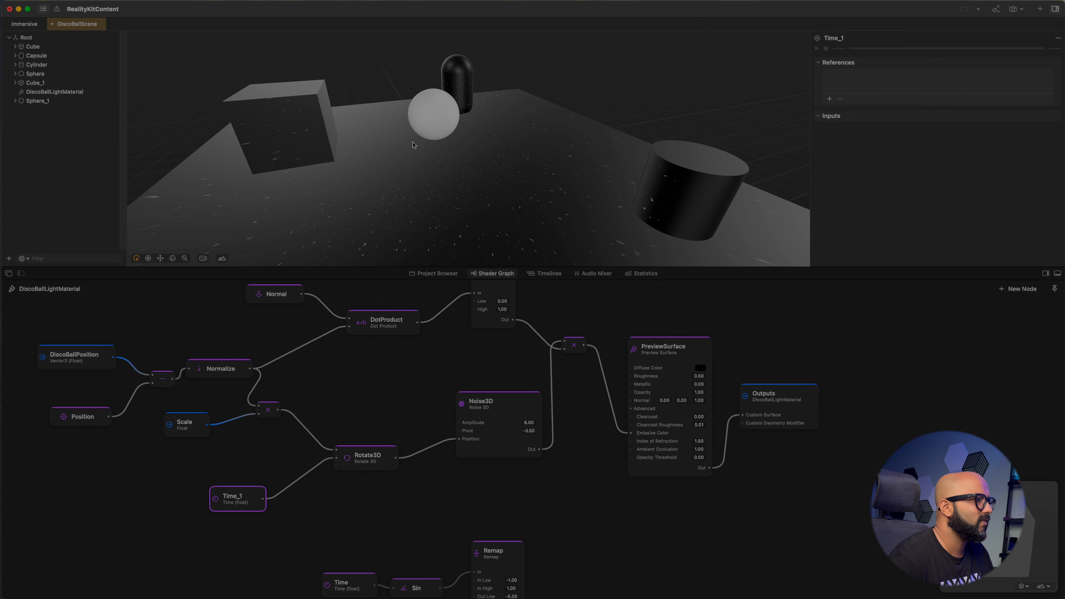
pyautogui.scroll(5, 465, 214)
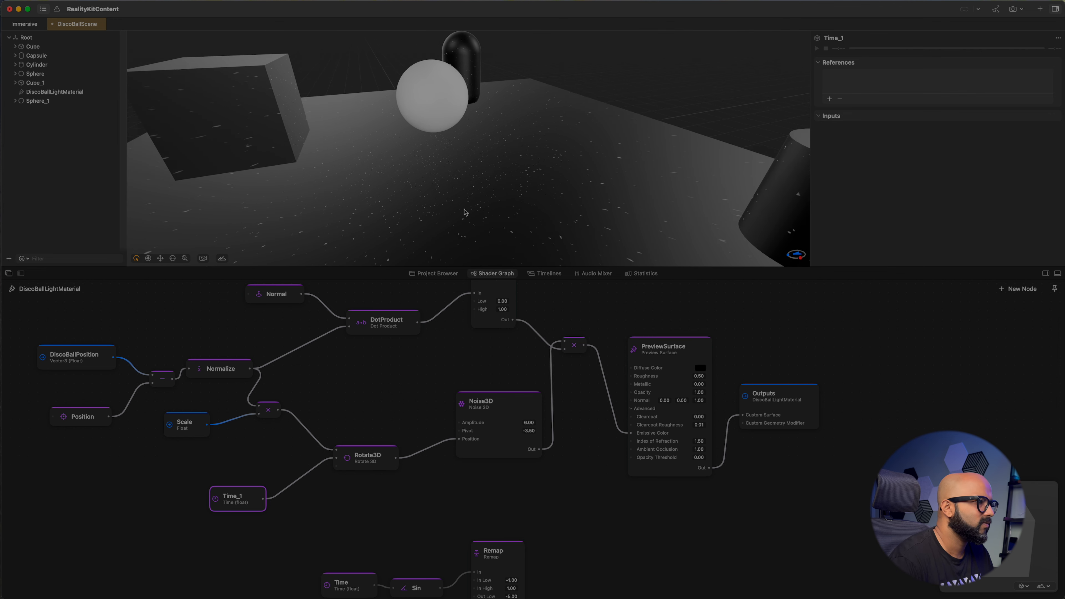
pyautogui.scroll(3, 465, 213)
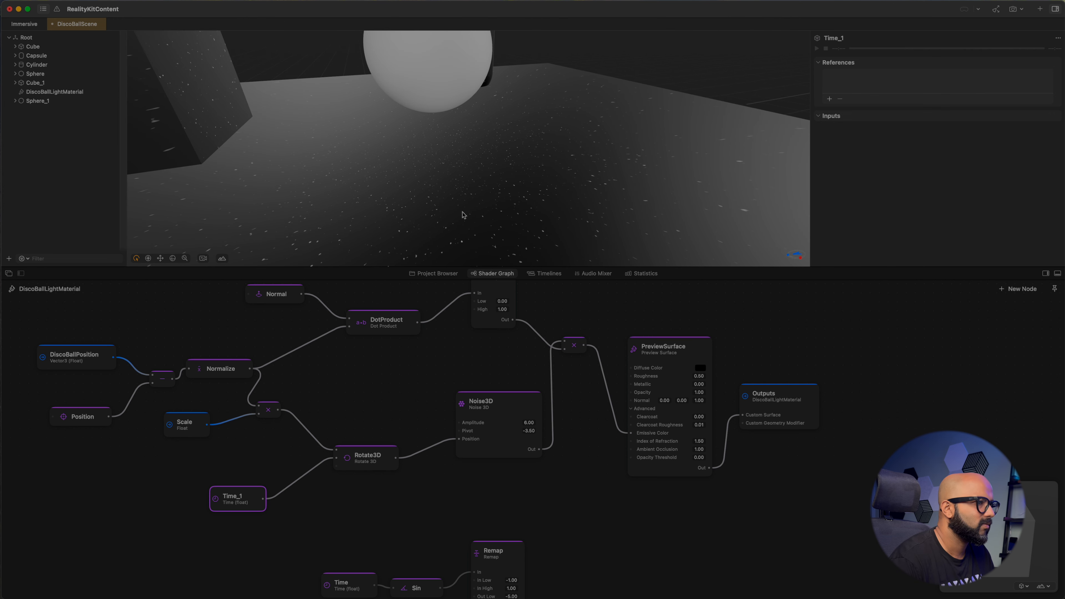
pyautogui.scroll(-8, 464, 216)
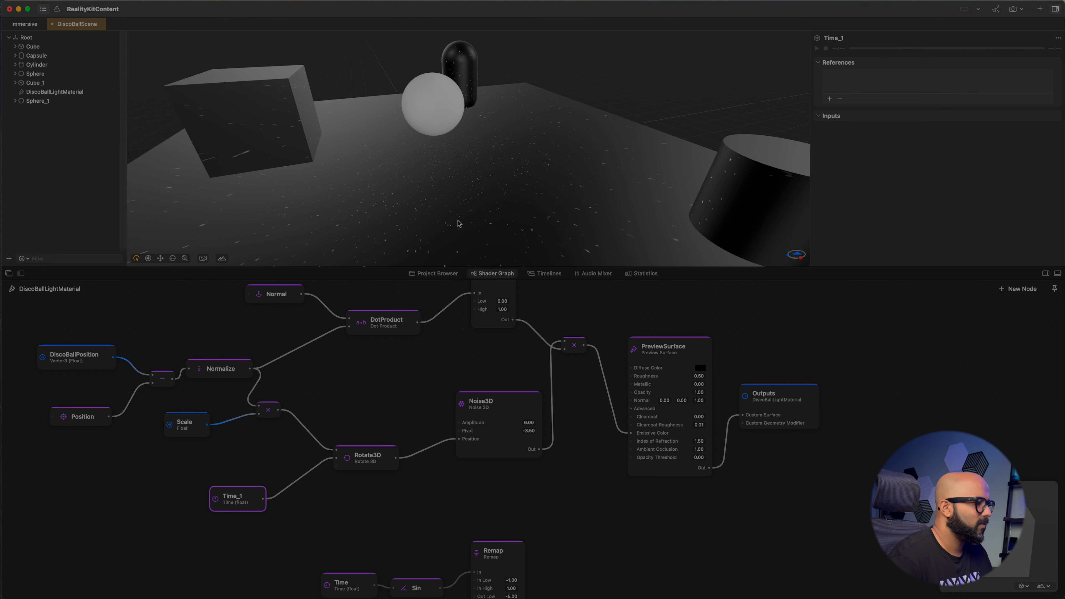
pyautogui.moveTo(234, 514); pyautogui.dragTo(175, 501)
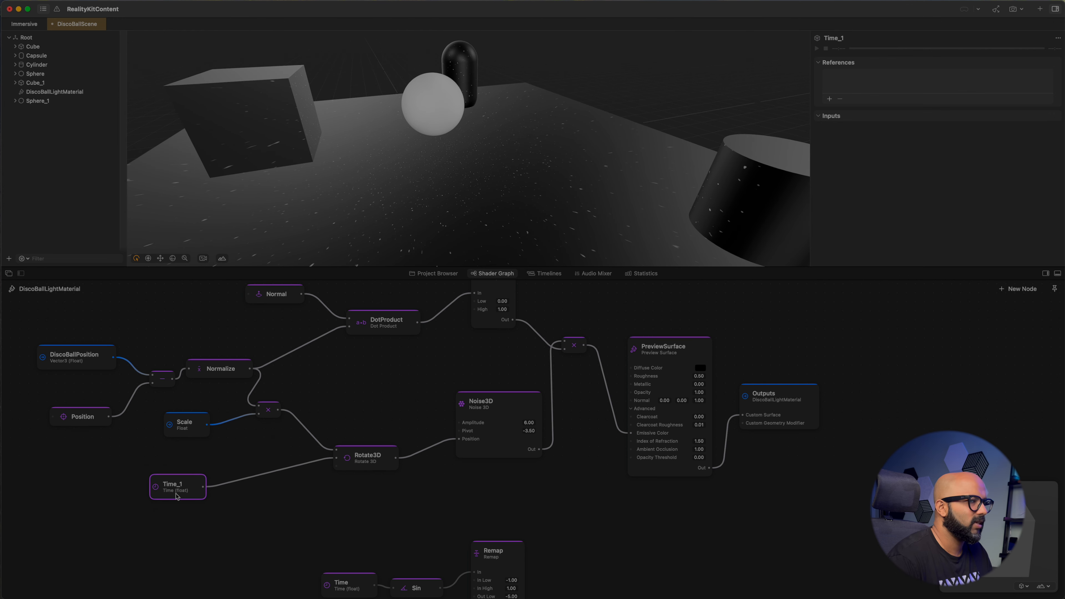
# Add a Float uniform input named RotationSpeed to DiscoBallLightMaterial
pyautogui.click(82, 92)
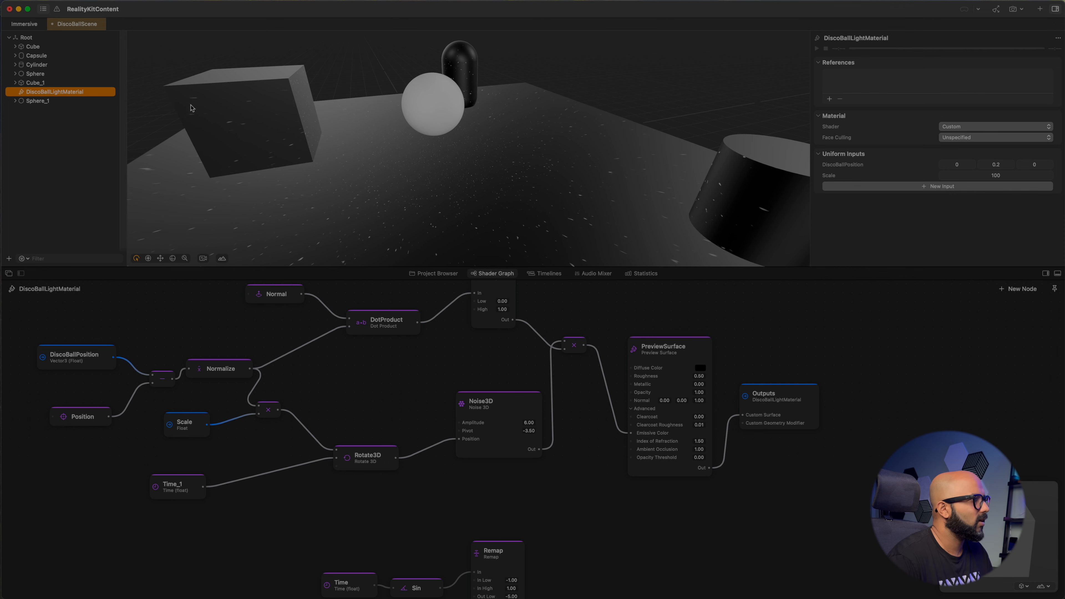
pyautogui.click(958, 188)
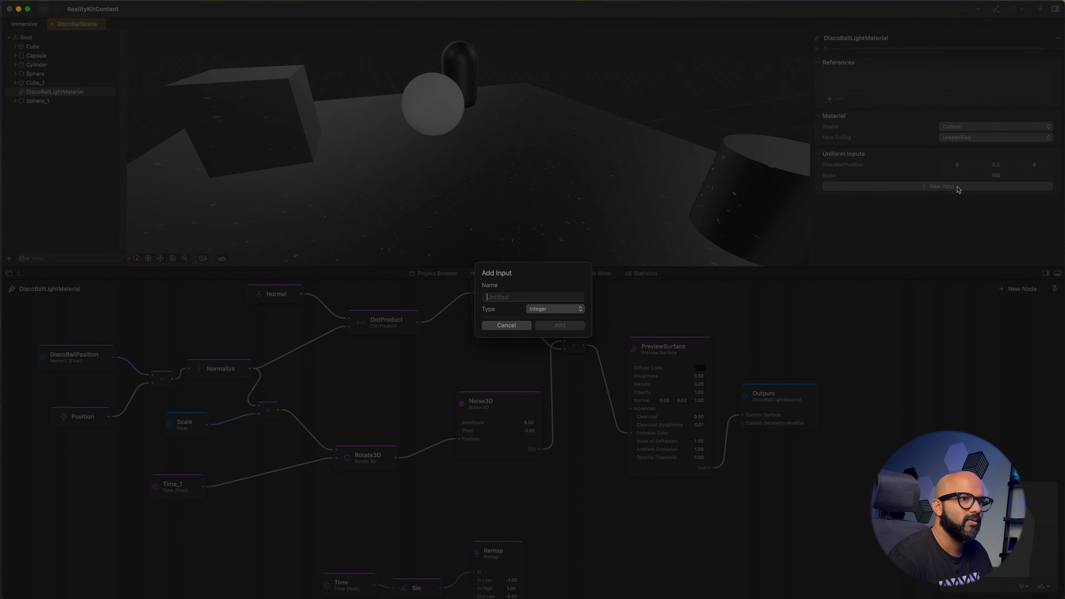
pyautogui.write('tationSpeed')
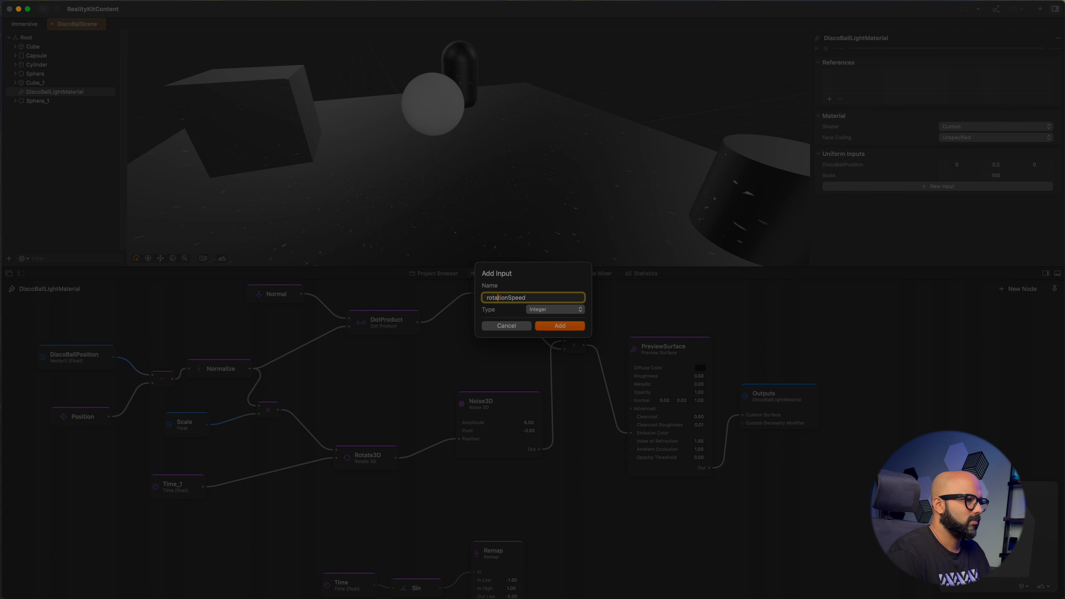
pyautogui.press('BackSpace')
pyautogui.write('R')
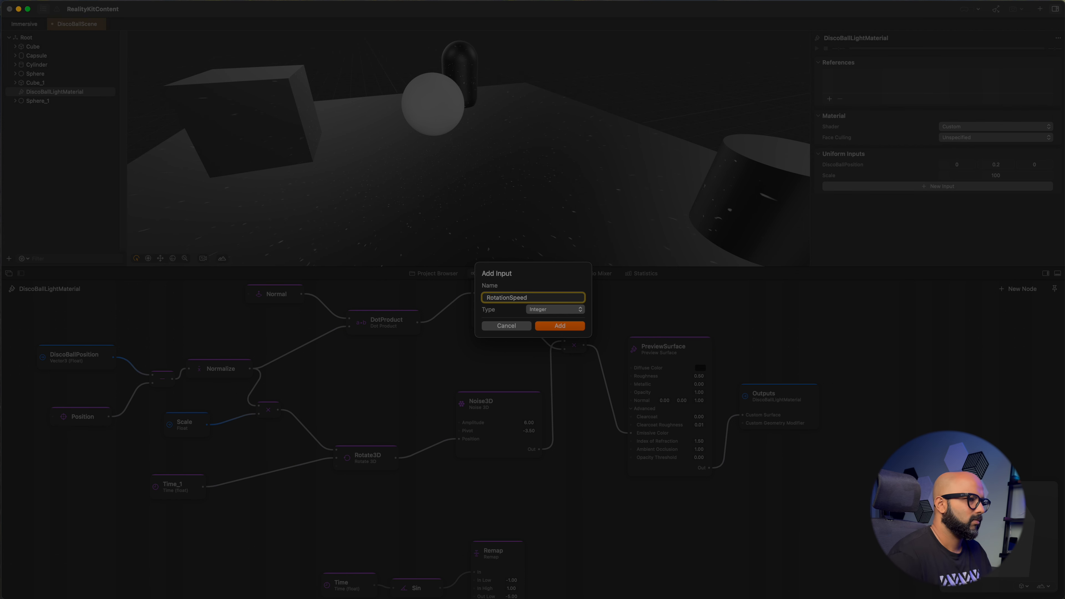
pyautogui.click(576, 310)
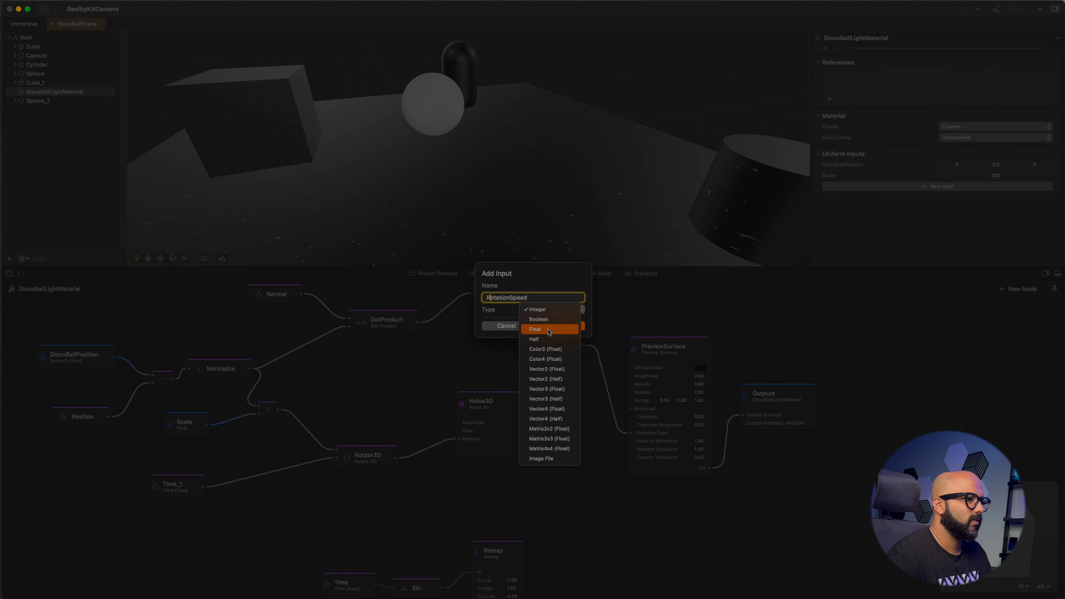
pyautogui.click(549, 330)
pyautogui.click(552, 326)
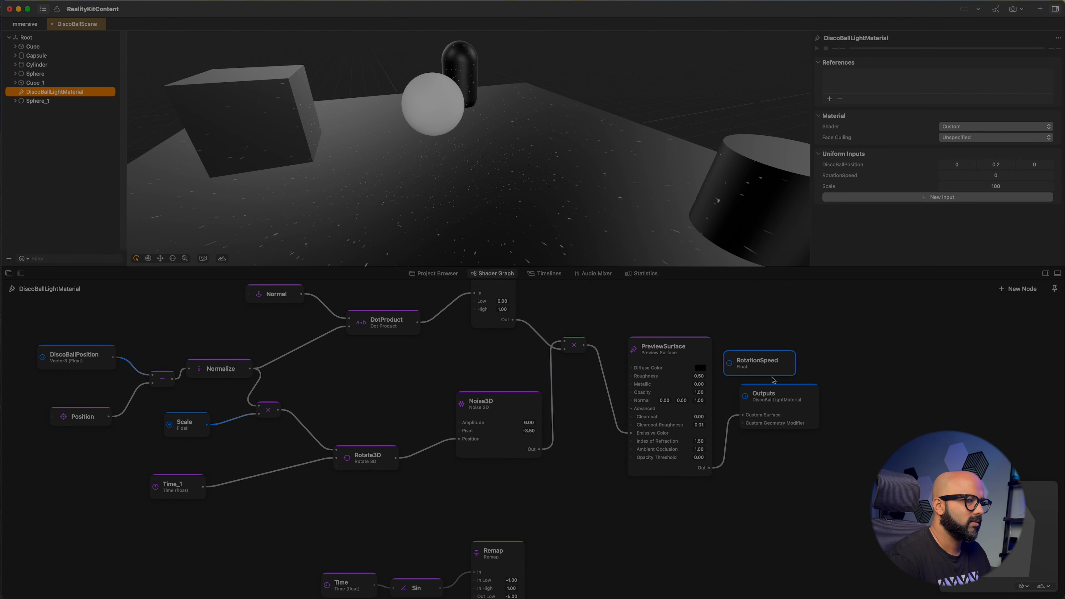
# Place RotationSpeed below the new Time node, multiply the two in a new Multiply node and feed the result into Rotate3D's Amount
pyautogui.moveTo(774, 380); pyautogui.dragTo(198, 547)
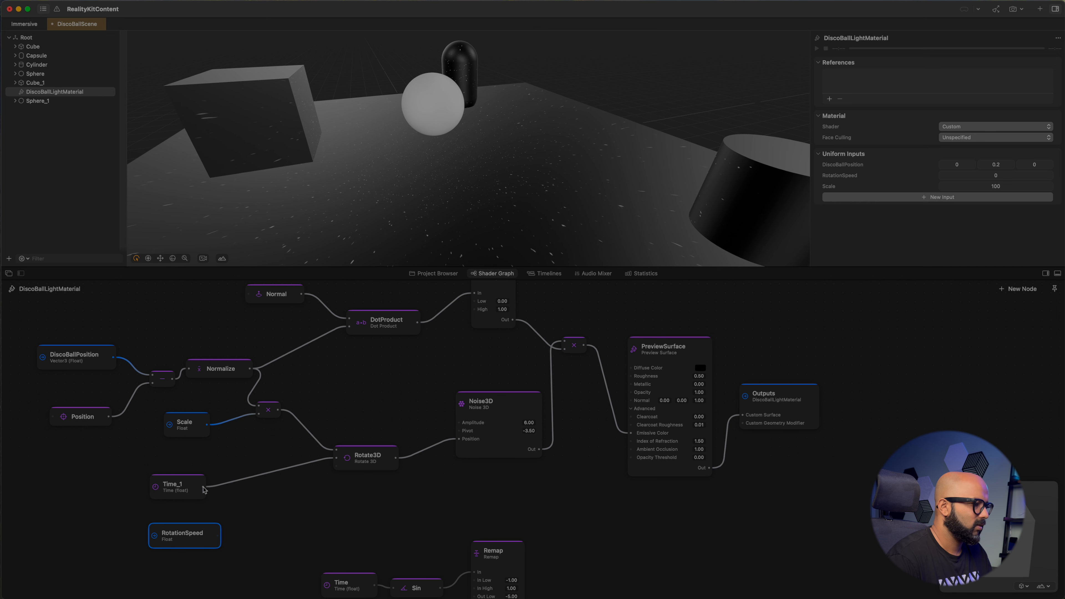
pyautogui.moveTo(204, 488); pyautogui.dragTo(271, 504)
pyautogui.write('mu')
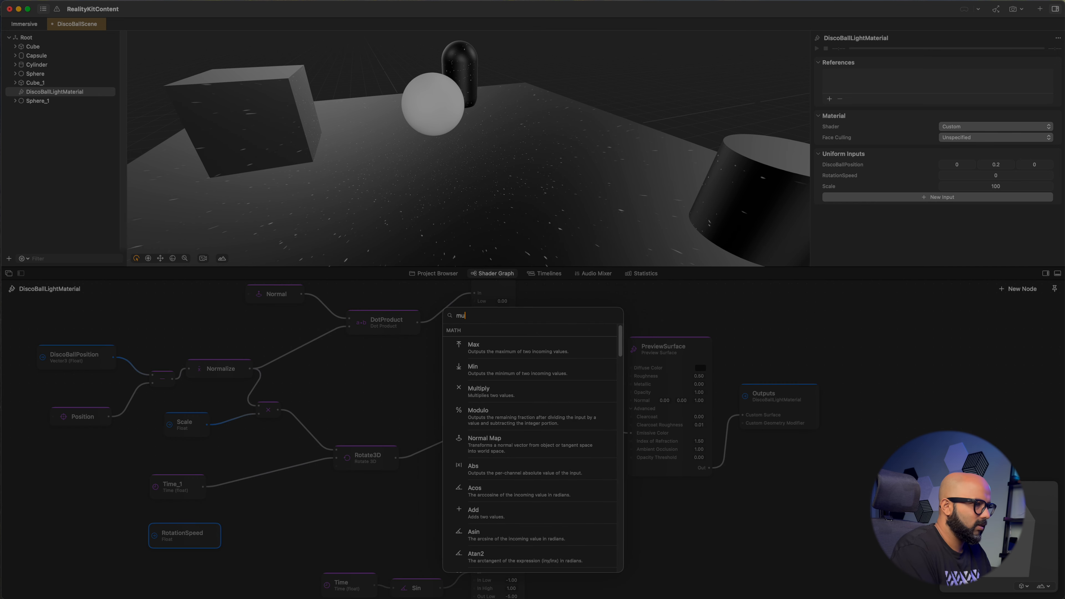
pyautogui.write('l')
pyautogui.click(486, 350)
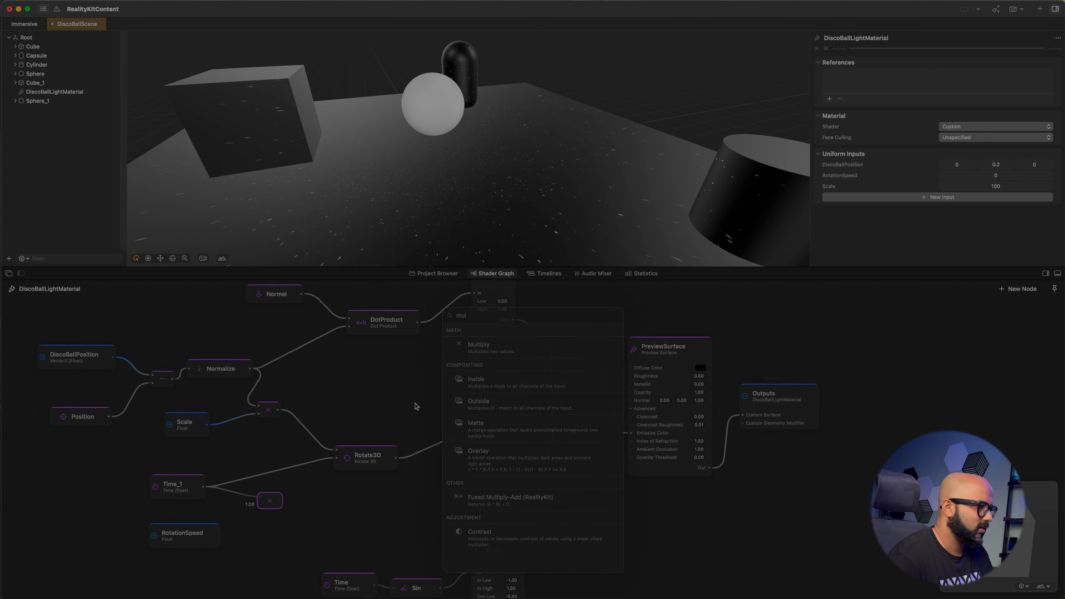
pyautogui.moveTo(218, 536); pyautogui.dragTo(336, 459)
# Set the material's RotationSpeed input to 3
pyautogui.click(189, 538)
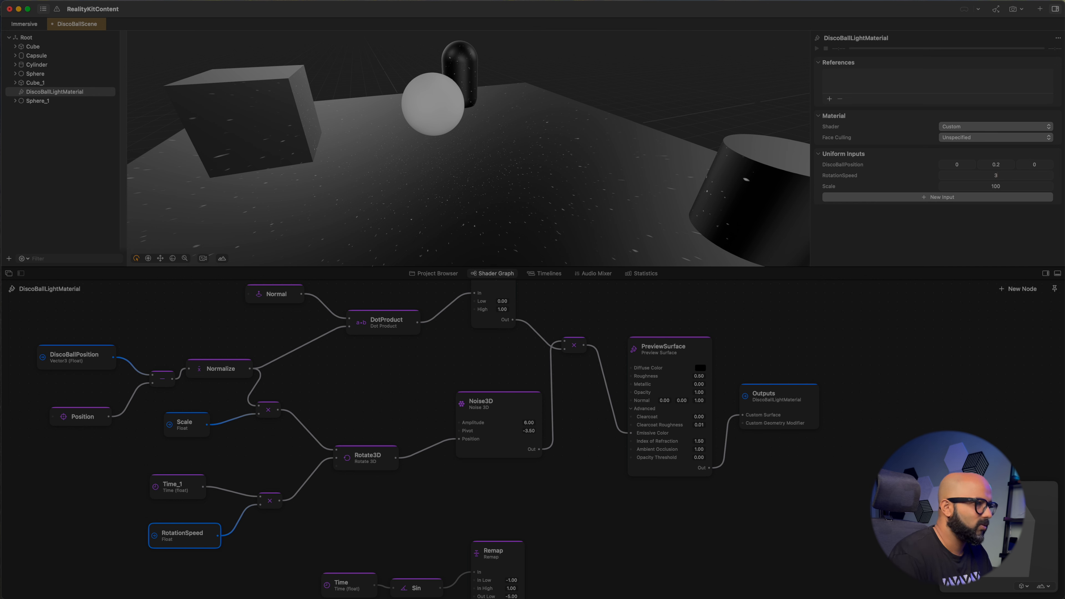
pyautogui.press('Return')
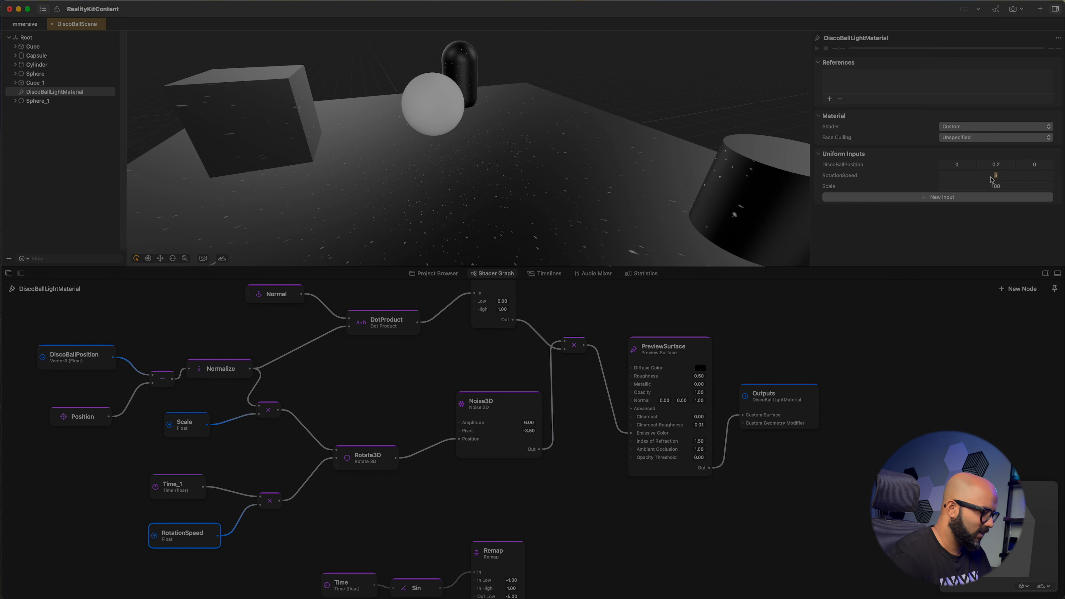
# Set the material's RotationSpeed input to 10 and check the dots' motion in the scene
pyautogui.write('10')
pyautogui.press('Return')
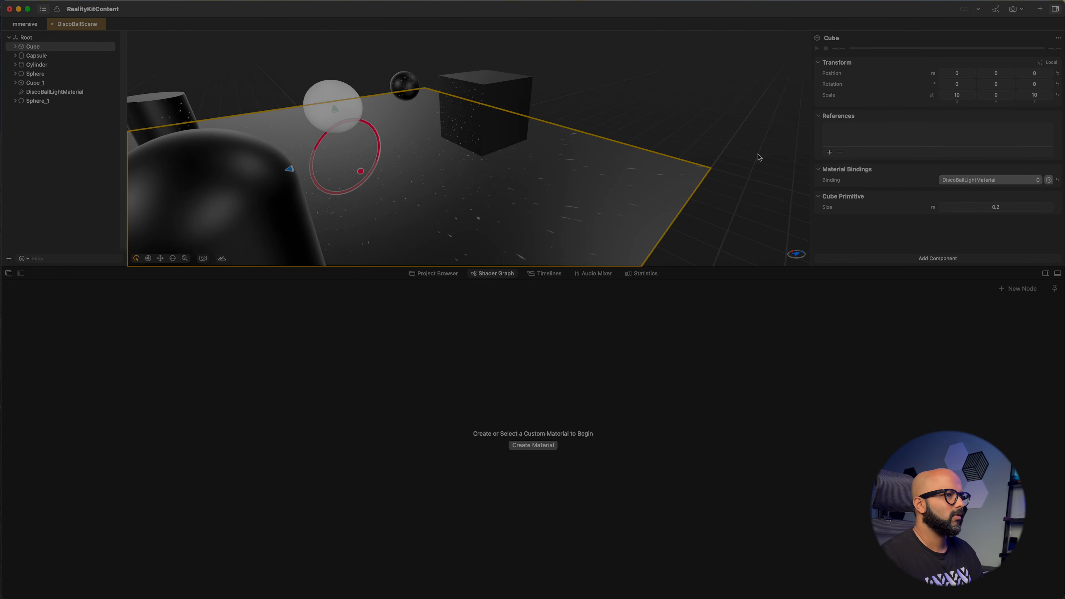
pyautogui.press('d')
pyautogui.moveTo(758, 154); pyautogui.dragTo(706, 150)
pyautogui.click(56, 91)
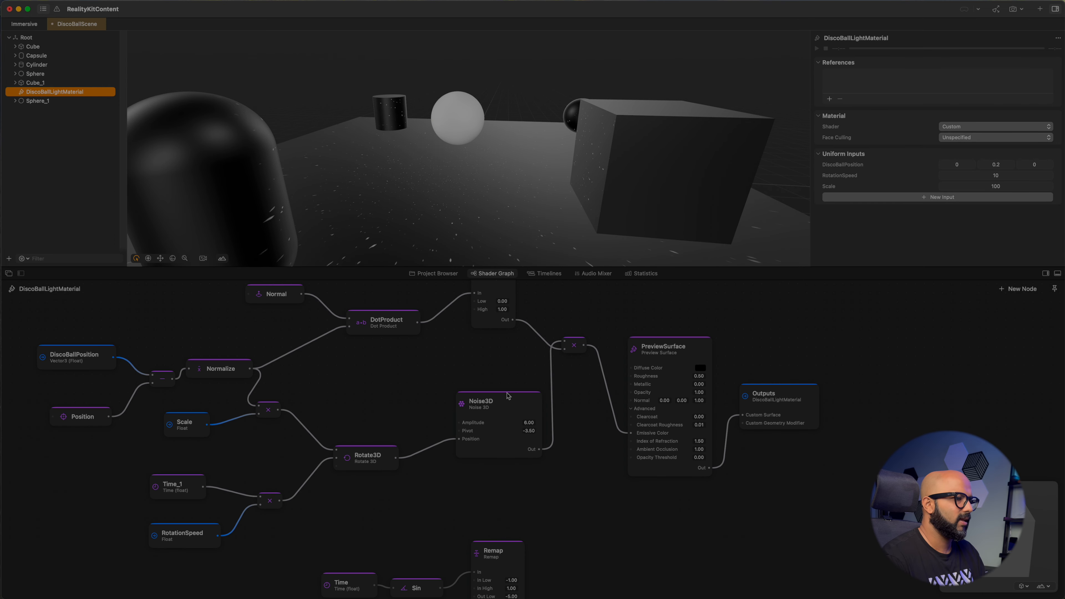
# Shift Noise3D away from the combining Multiply node and add a new Multiply node fed by that node's output
pyautogui.moveTo(499, 399); pyautogui.dragTo(465, 394)
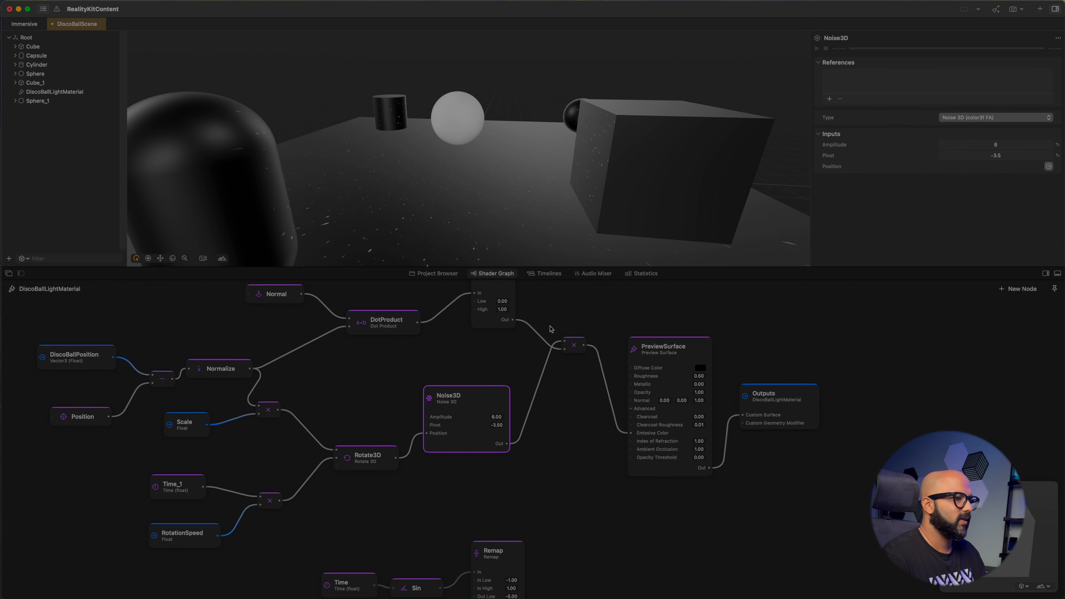
pyautogui.moveTo(584, 345); pyautogui.dragTo(639, 306)
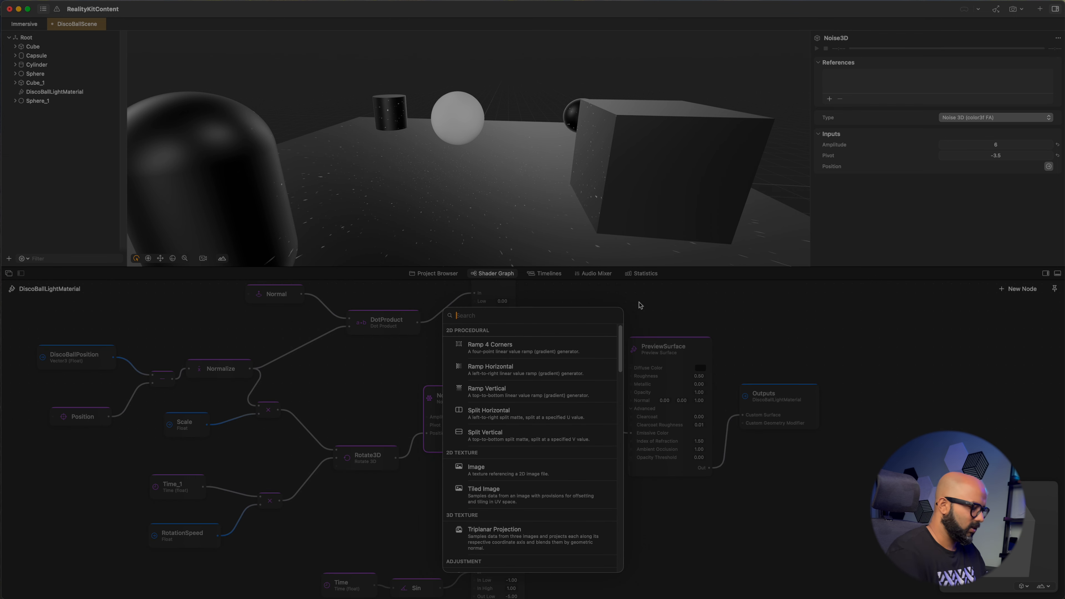
pyautogui.write('mul')
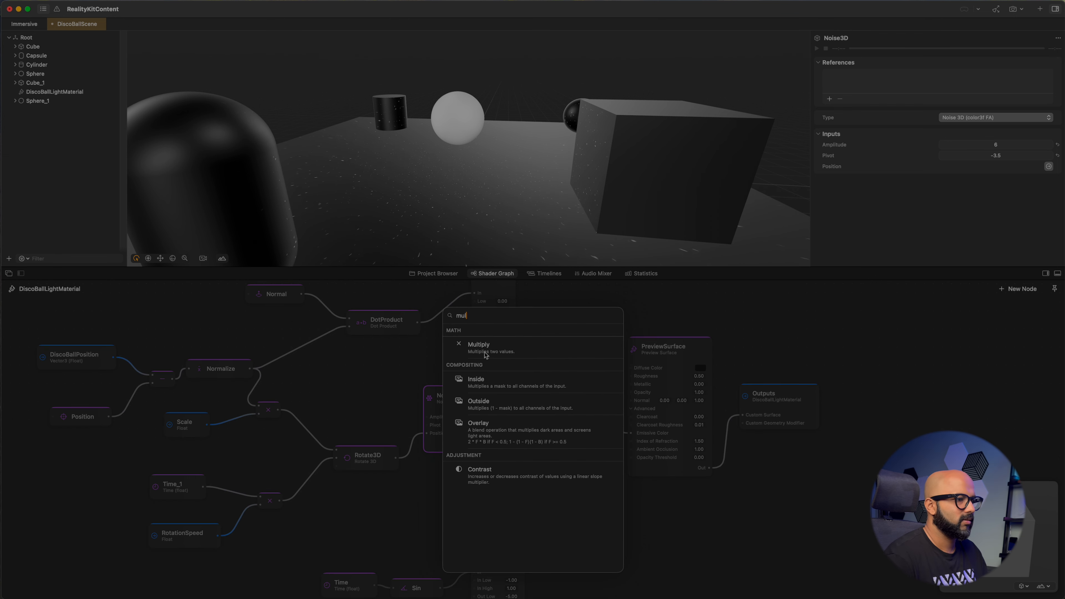
pyautogui.click(486, 355)
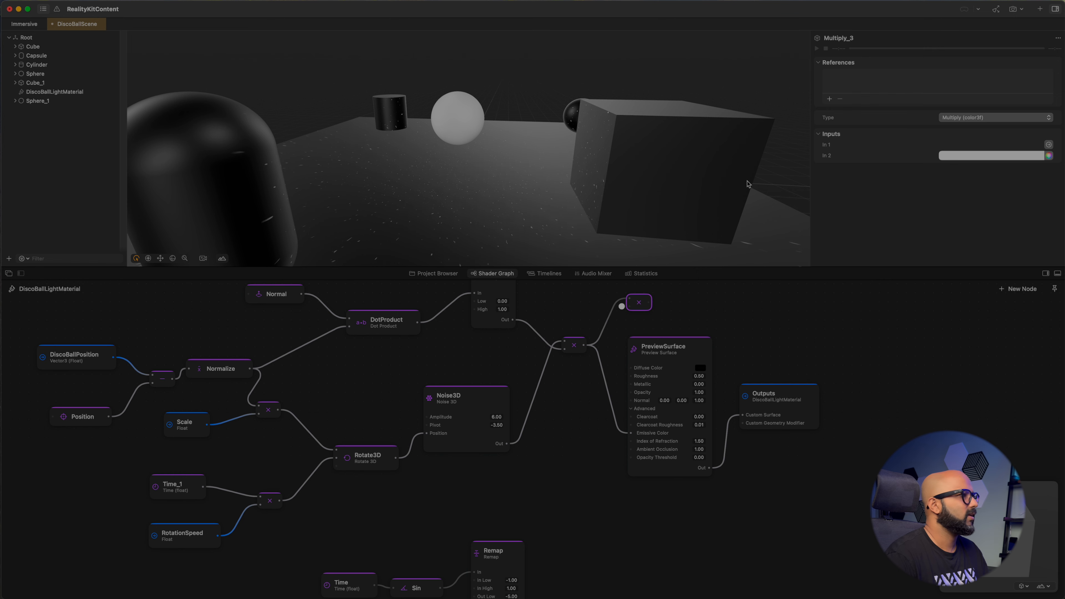
# Add a Color3 (Float) uniform input named Color and connect it through the new Multiply node to PreviewSurface's Emissive Color
pyautogui.click(67, 92)
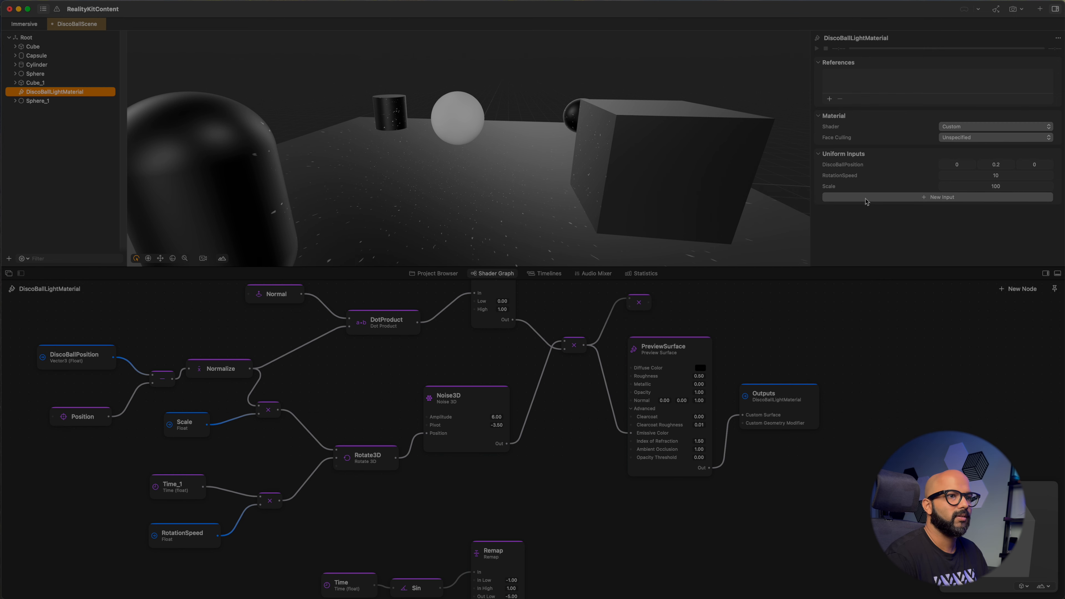
pyautogui.click(866, 197)
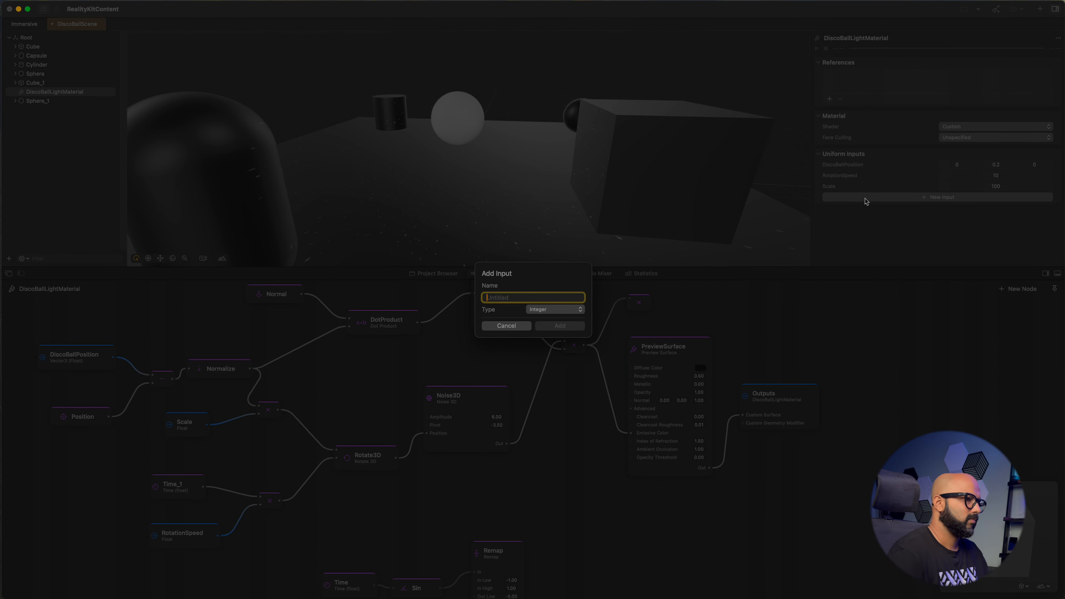
pyautogui.write('Color')
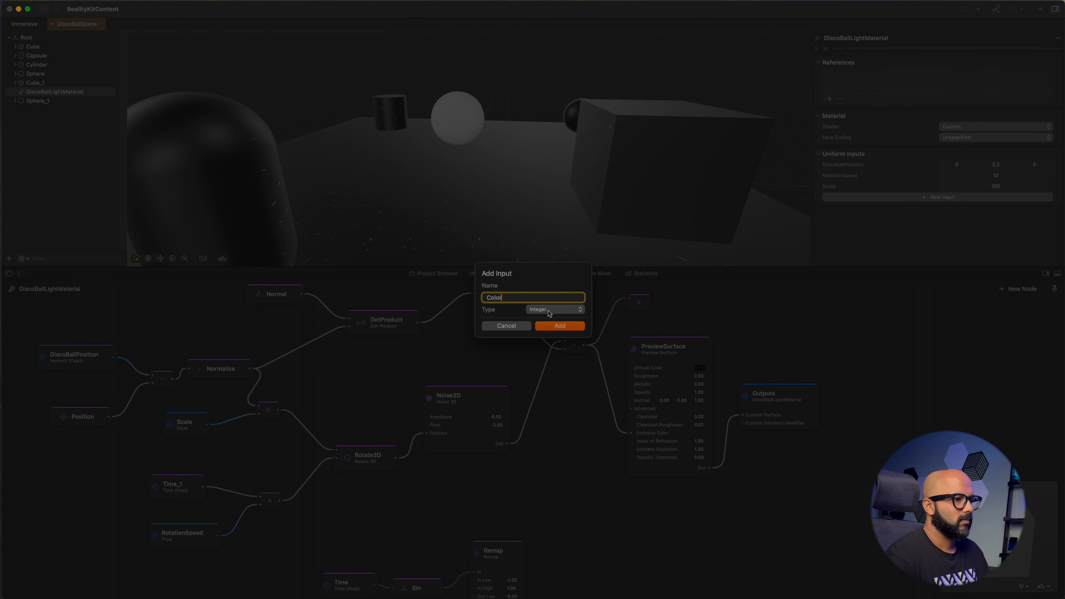
pyautogui.click(550, 310)
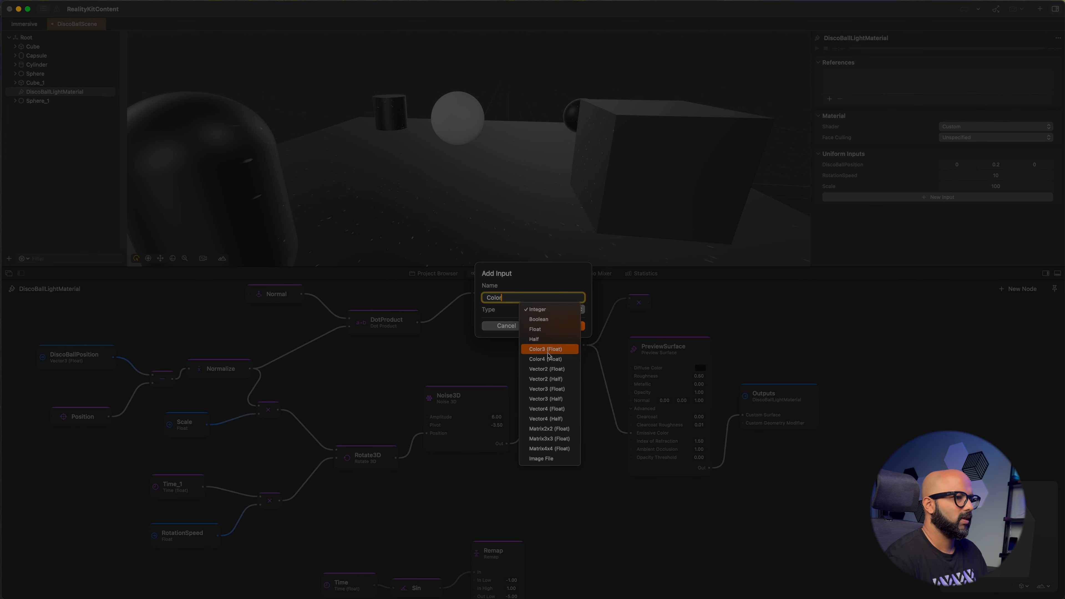
pyautogui.click(546, 350)
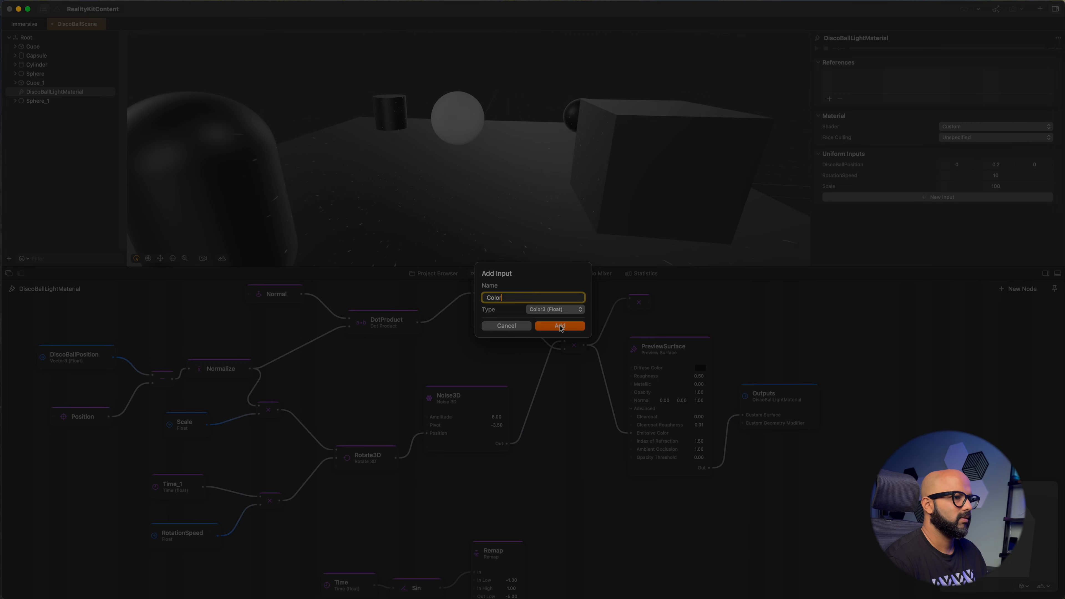
pyautogui.click(564, 326)
pyautogui.moveTo(757, 364); pyautogui.dragTo(633, 435)
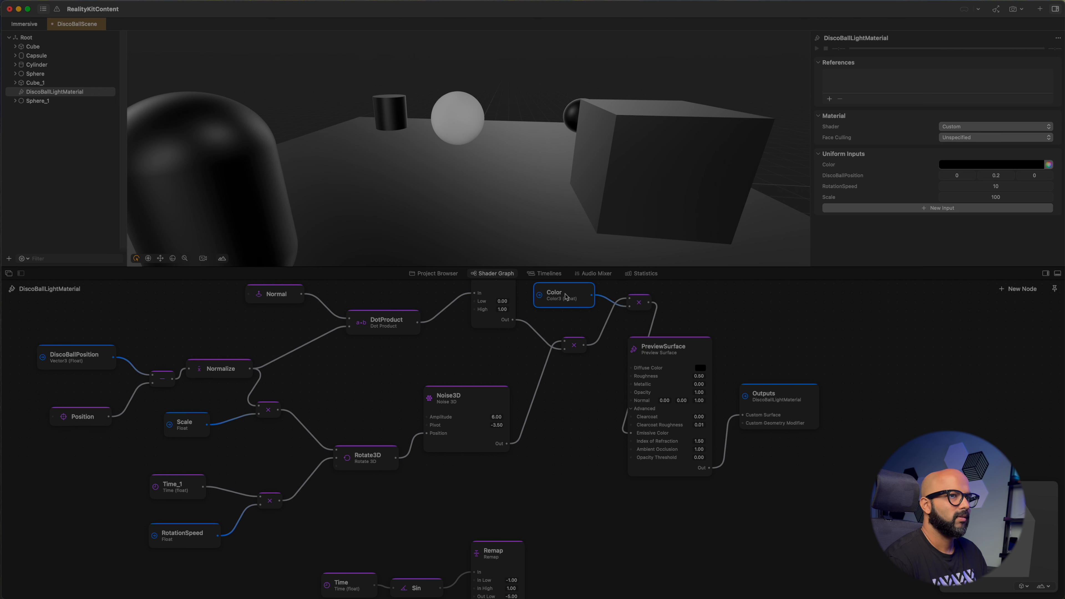
# Try red, yellow and blue values on the material's Color input, ending with teal 00A6C4
pyautogui.click(1006, 167)
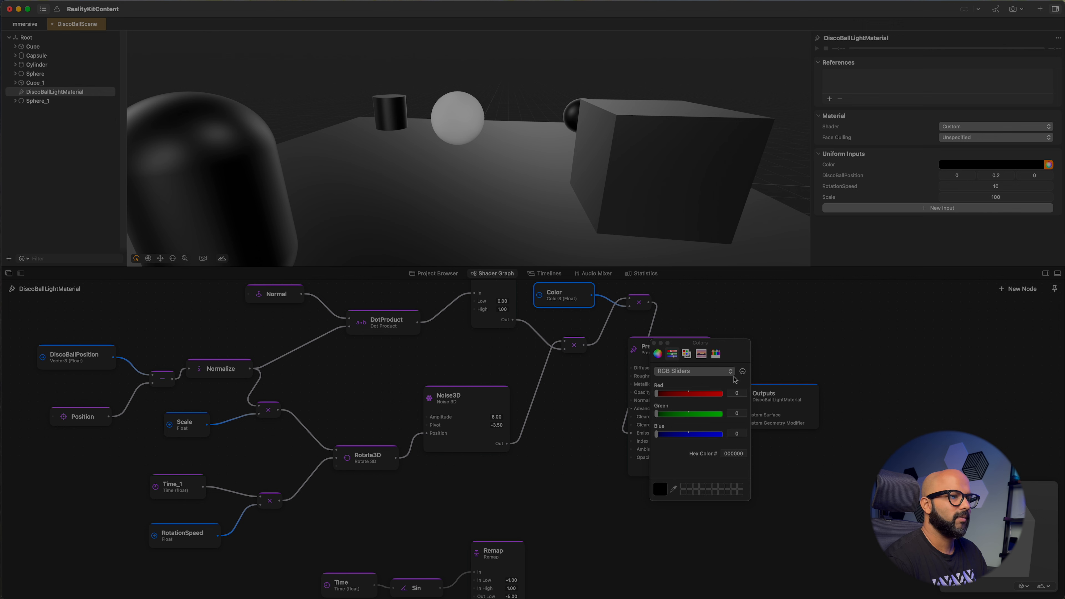
pyautogui.moveTo(689, 394); pyautogui.dragTo(701, 393)
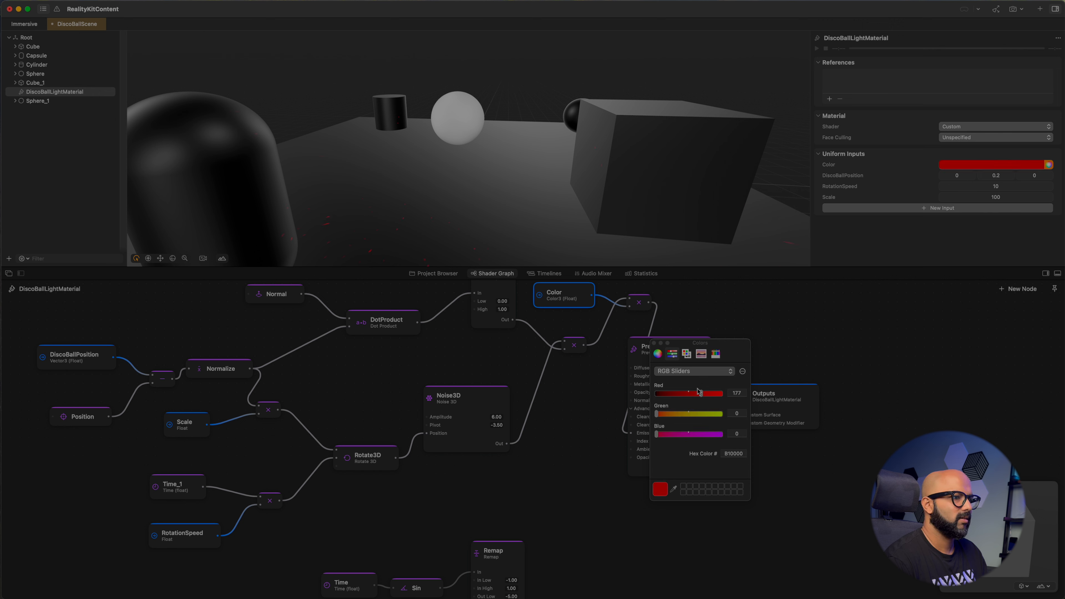
pyautogui.moveTo(703, 415); pyautogui.dragTo(697, 414)
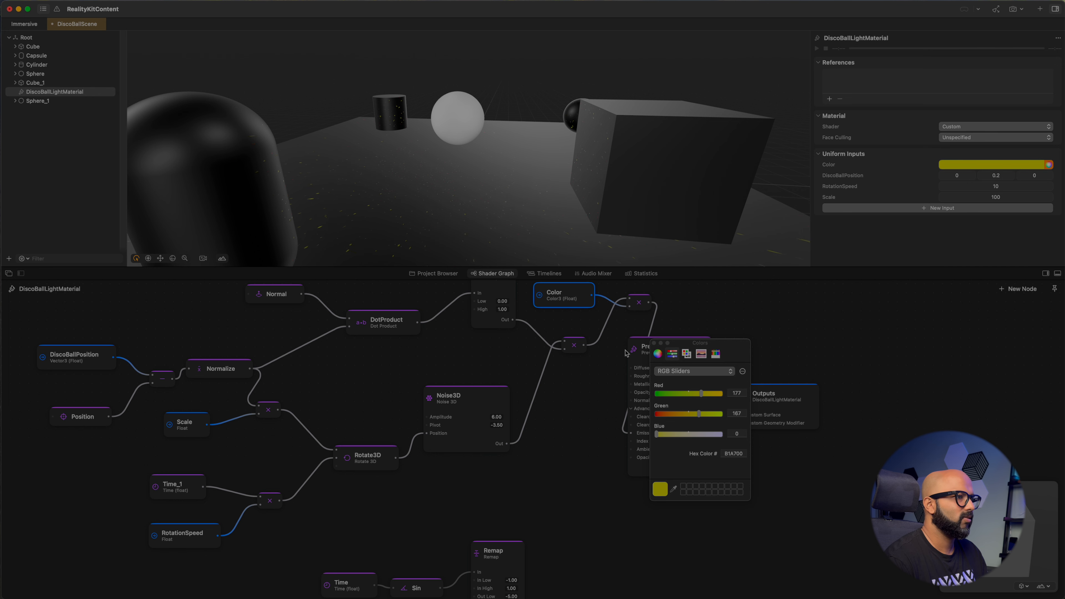
pyautogui.moveTo(677, 436); pyautogui.dragTo(606, 409)
pyautogui.moveTo(702, 396); pyautogui.dragTo(532, 374)
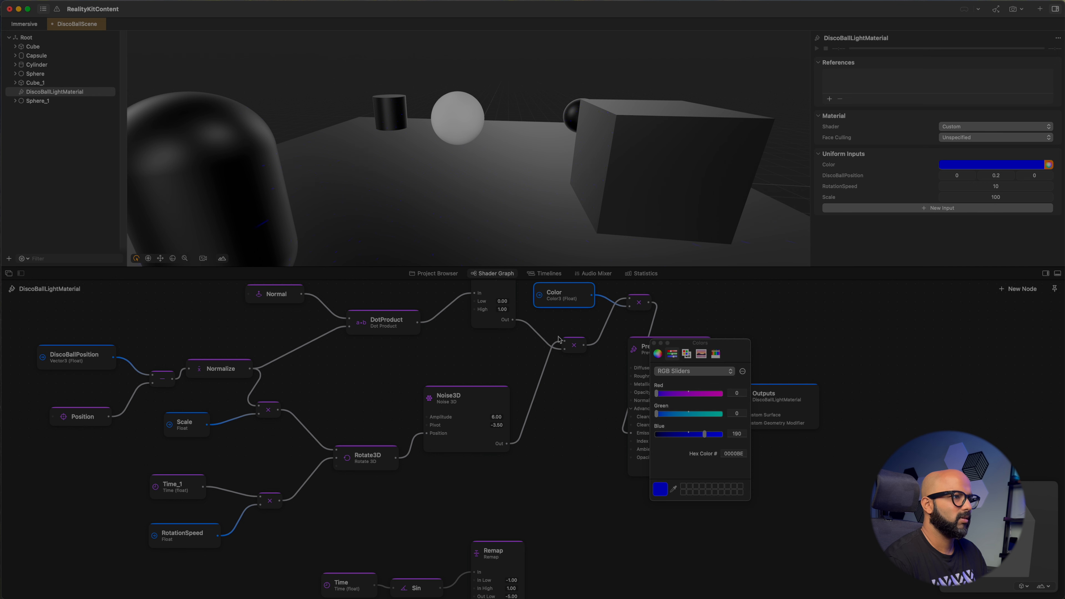
pyautogui.scroll(3, 547, 258)
pyautogui.scroll(-5, 537, 249)
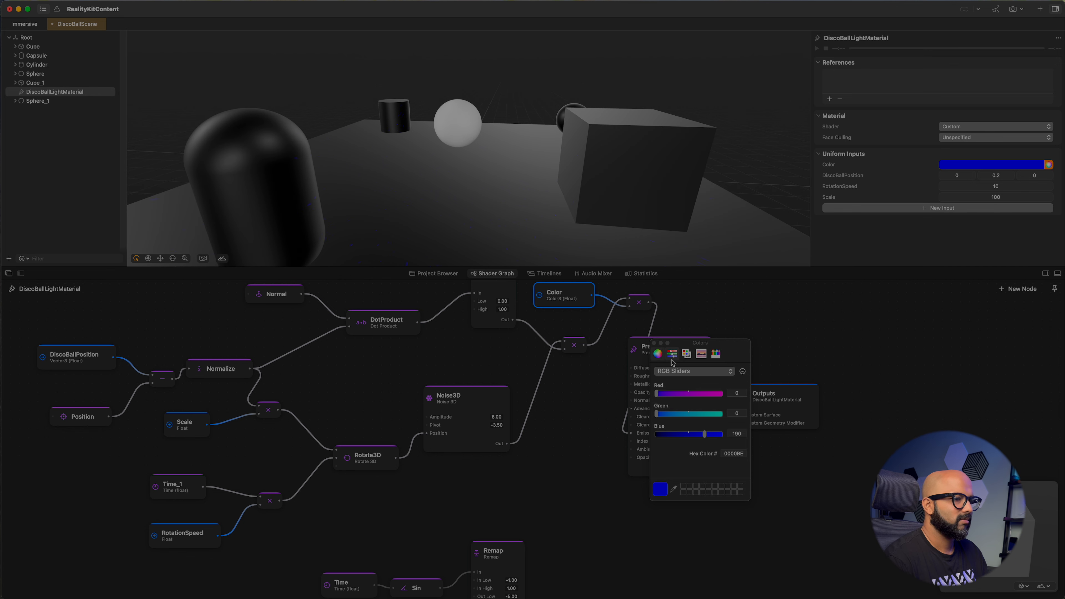
pyautogui.moveTo(705, 434); pyautogui.dragTo(699, 415)
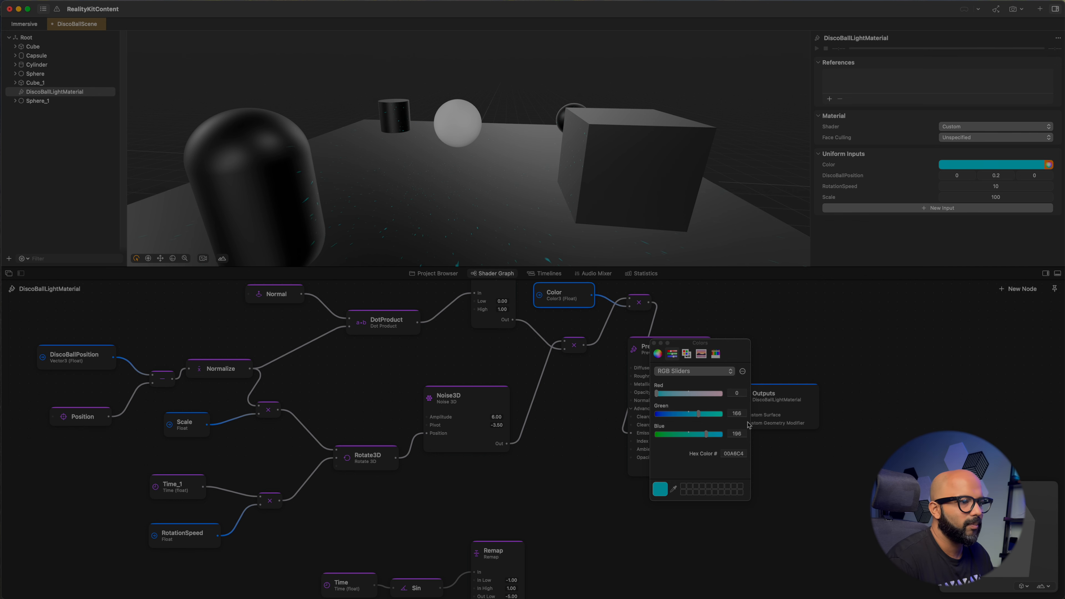
pyautogui.click(654, 343)
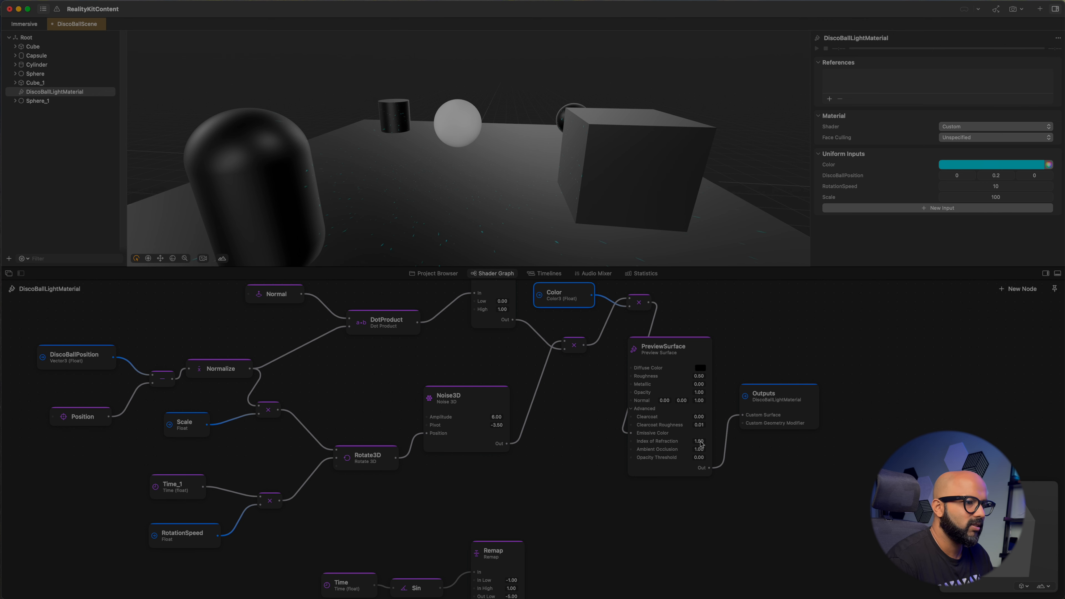
# Set PreviewSurface's Ambient Occlusion to 0 and check the light dots around the disco ball
pyautogui.click(699, 450)
pyautogui.click(698, 450)
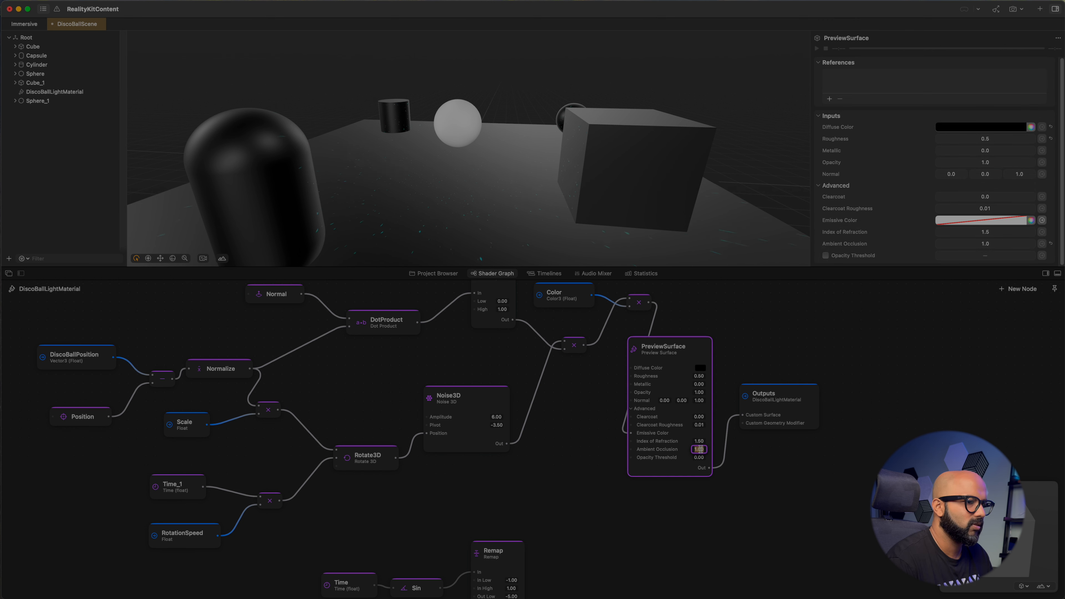
pyautogui.write('0')
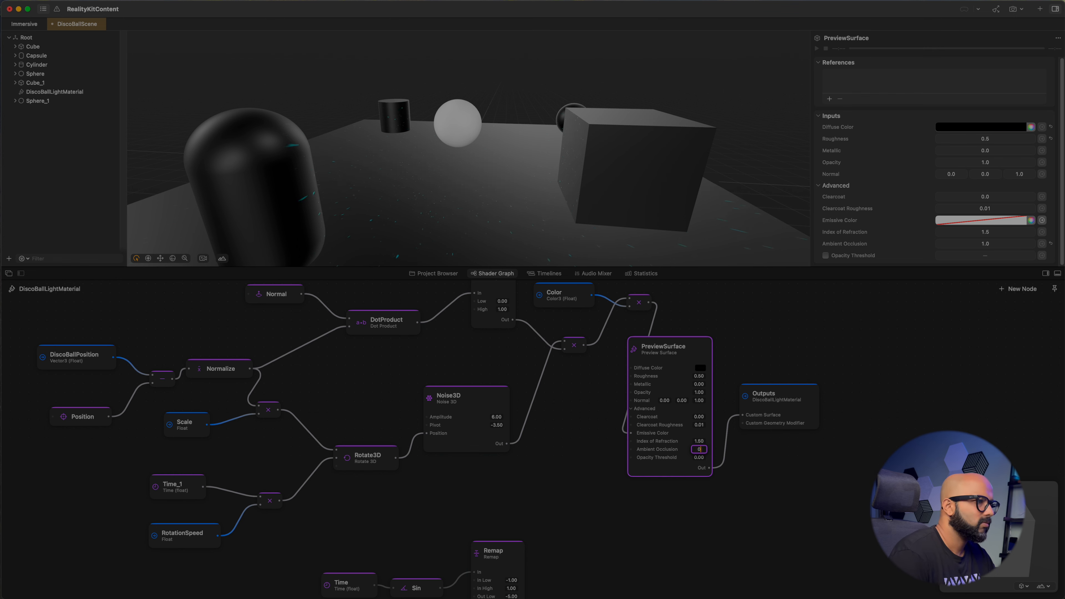
pyautogui.press('Return')
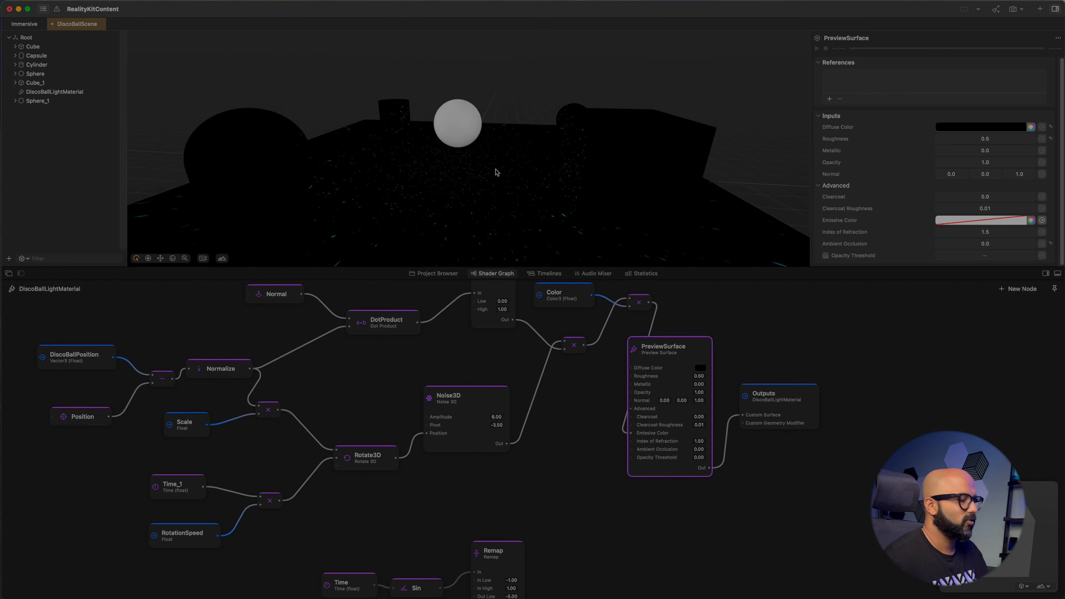
pyautogui.moveTo(493, 173); pyautogui.dragTo(492, 200)
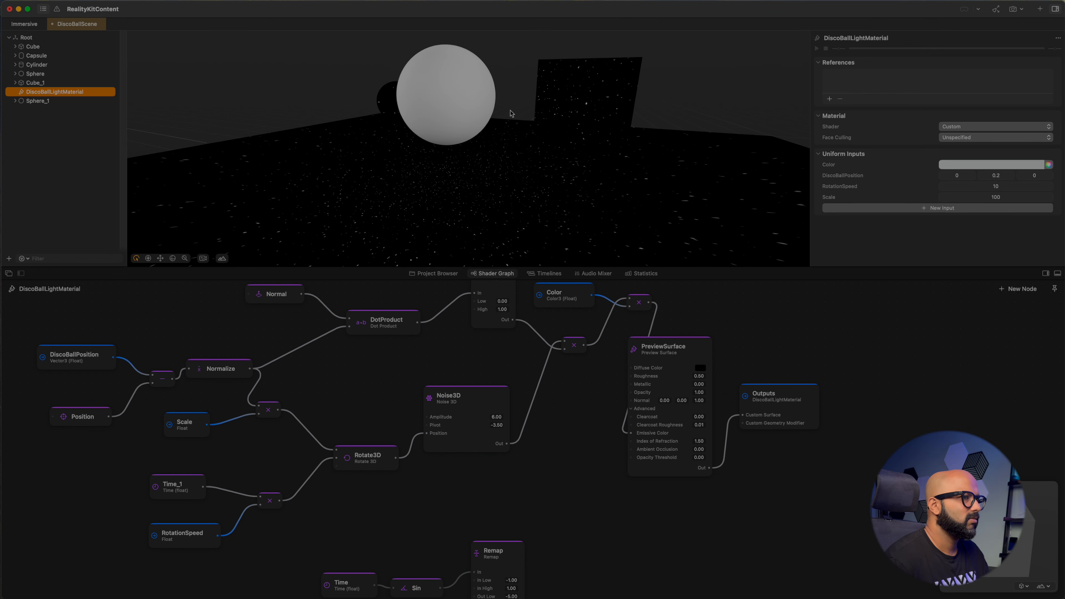
pyautogui.moveTo(545, 208); pyautogui.dragTo(661, 232)
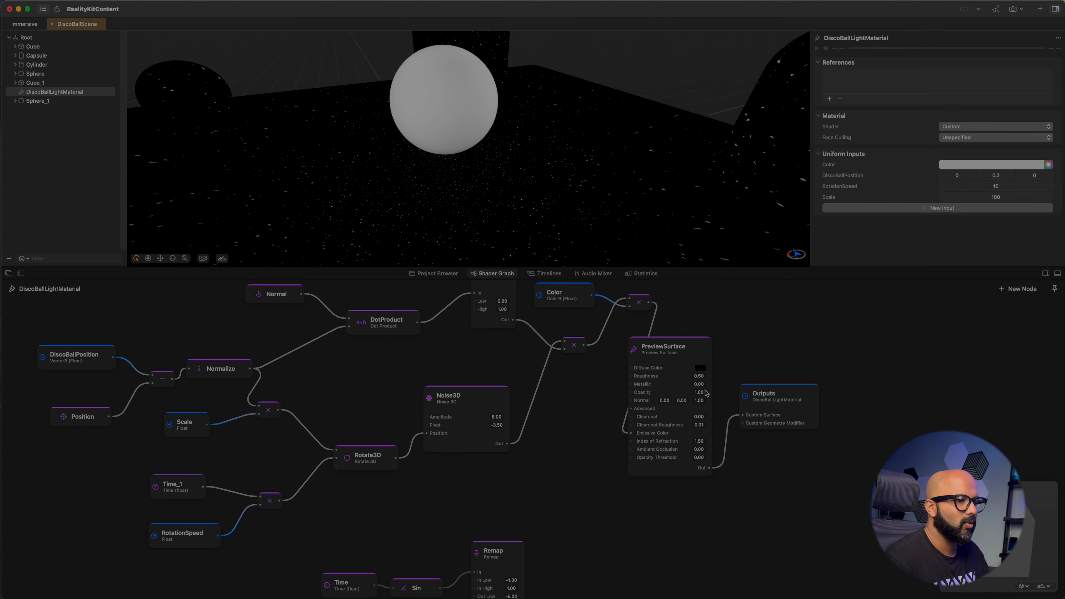
# Move PreviewSurface closer to Outputs and try to connect the first Multiply output directly to its Opacity input
pyautogui.click(699, 393)
pyautogui.click(699, 393)
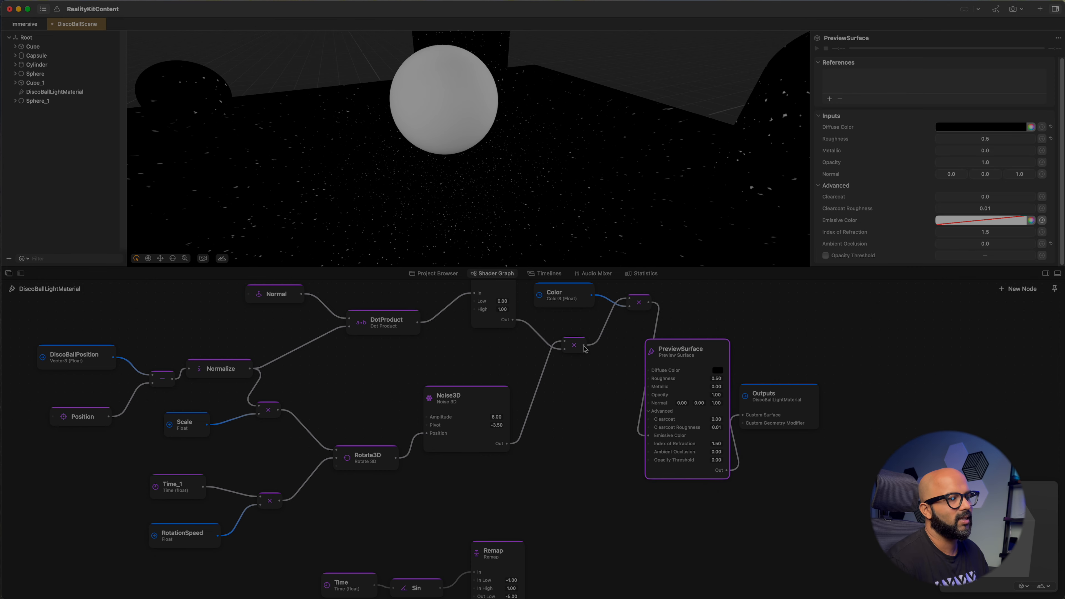
pyautogui.click(586, 401)
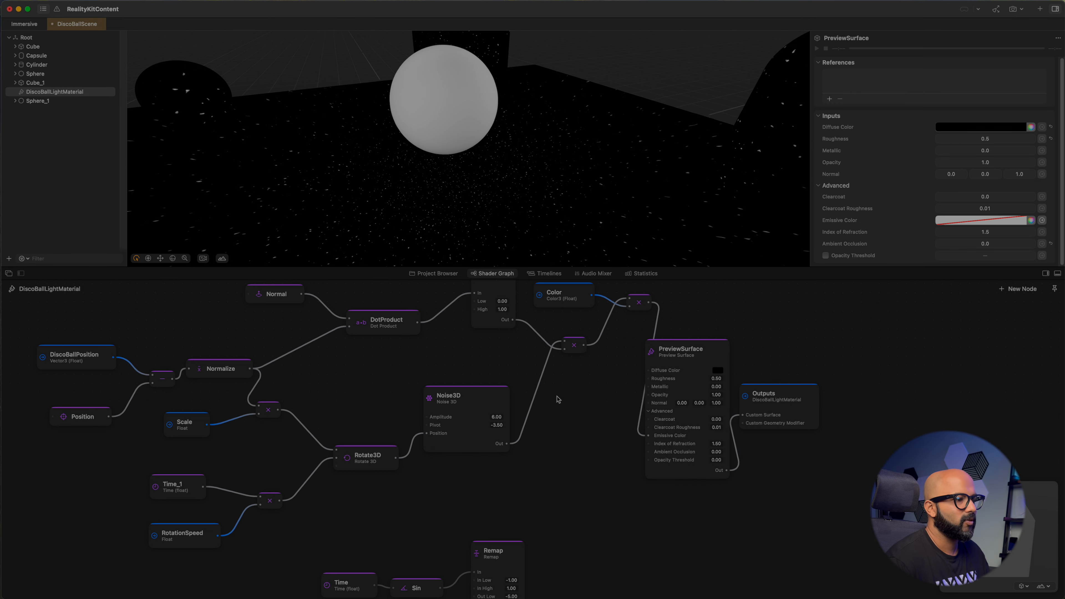
pyautogui.moveTo(583, 345); pyautogui.dragTo(649, 397)
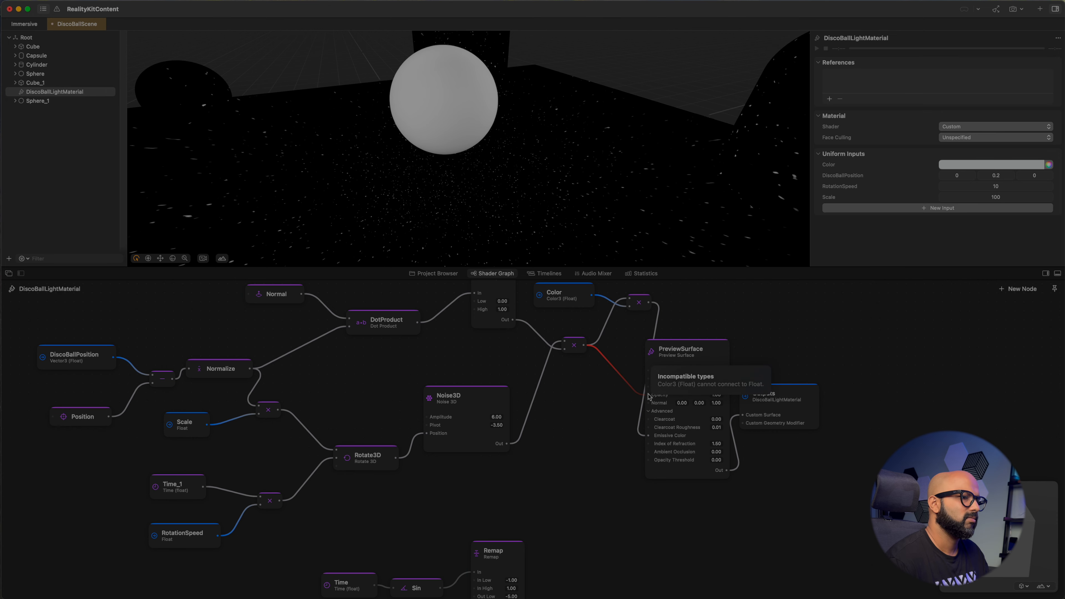
# Add a Separate 3 node fed by the first Multiply output and connect its first channel to PreviewSurface's Opacity
pyautogui.moveTo(648, 396); pyautogui.dragTo(584, 402)
pyautogui.write('sepa')
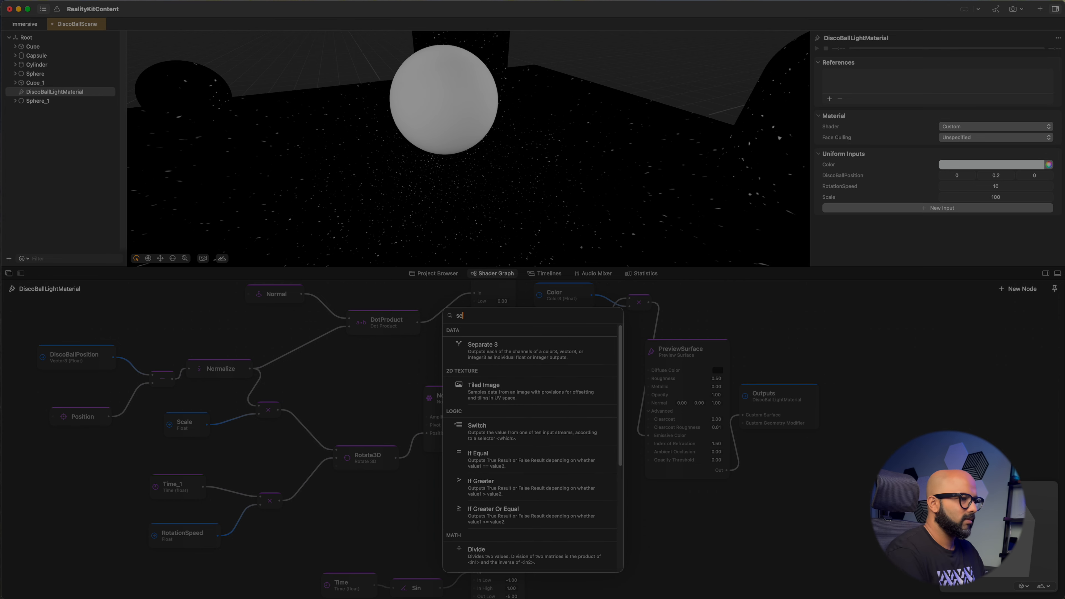
pyautogui.click(491, 354)
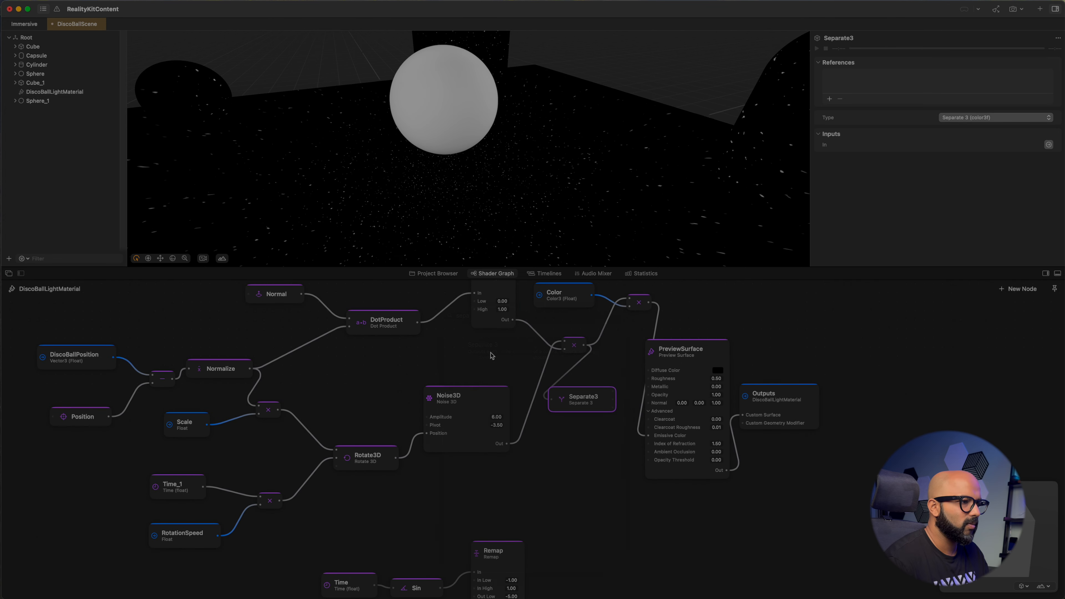
pyautogui.moveTo(614, 395); pyautogui.dragTo(650, 397)
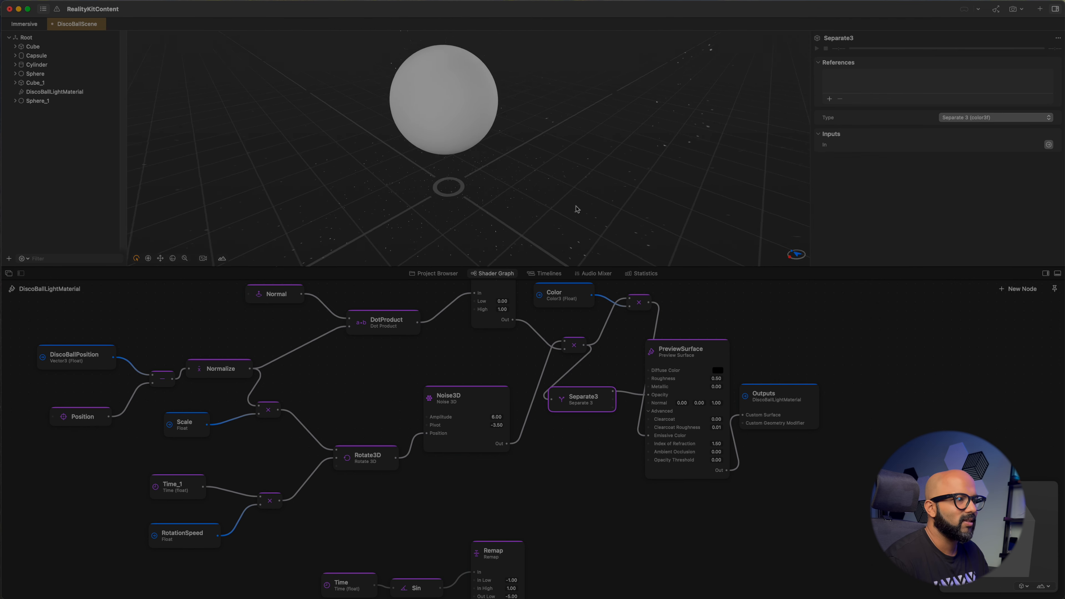
# Examine the moving light dots across the scene from several camera positions
pyautogui.moveTo(576, 206); pyautogui.dragTo(529, 183)
pyautogui.scroll(-5, 486, 193)
pyautogui.press('a')
pyautogui.press('w')
pyautogui.press('s')
pyautogui.press('w')
pyautogui.press('d')
pyautogui.press('w')
pyautogui.press('s')
pyautogui.press('w')
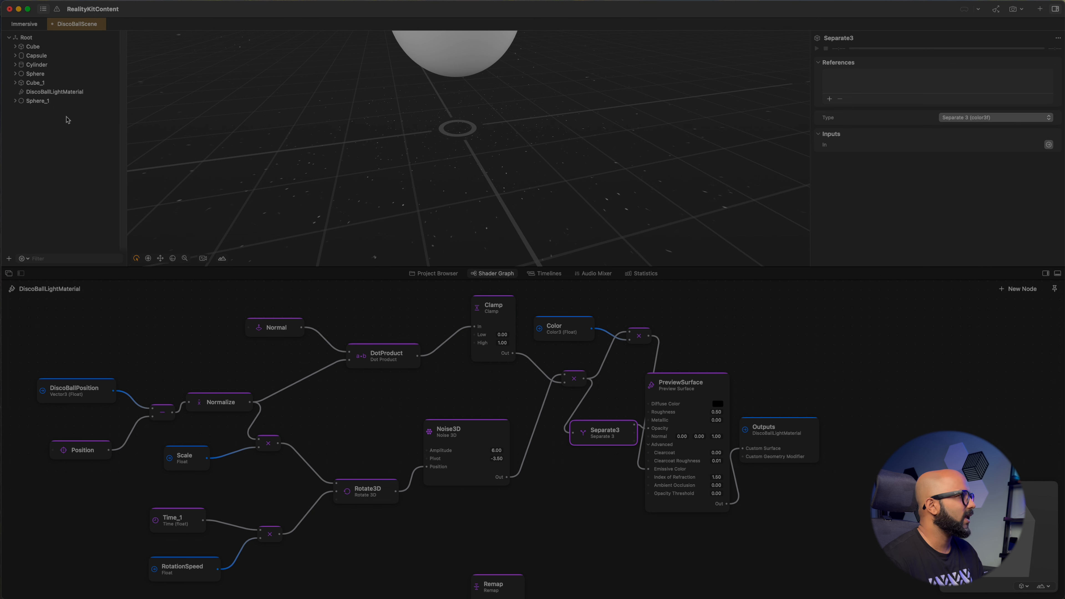
# Add a Float uniform input named Intensity to DiscoBallLightMaterial
pyautogui.click(65, 92)
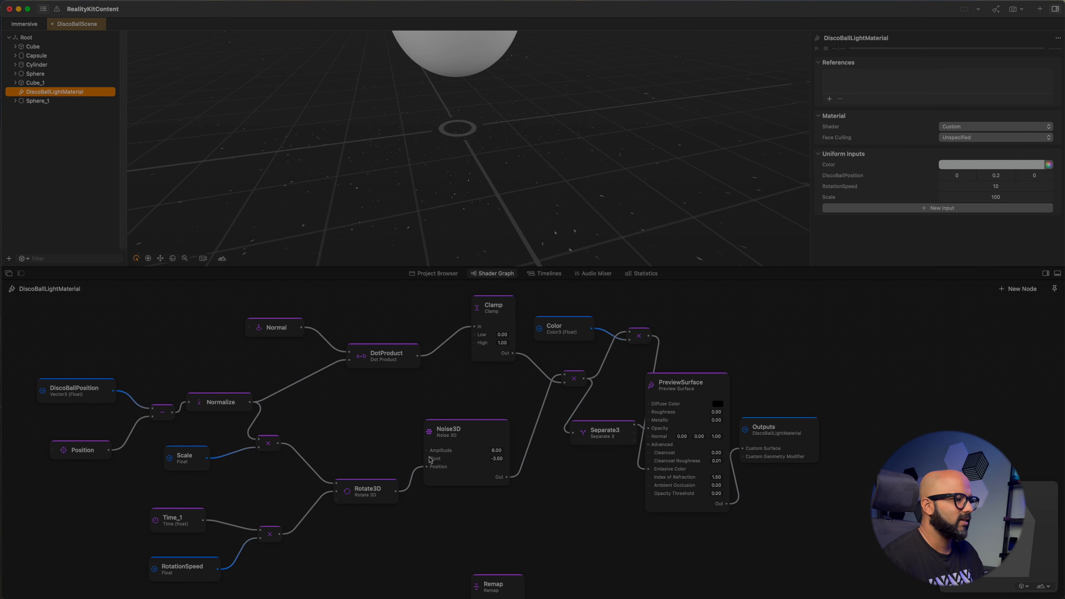
pyautogui.click(439, 455)
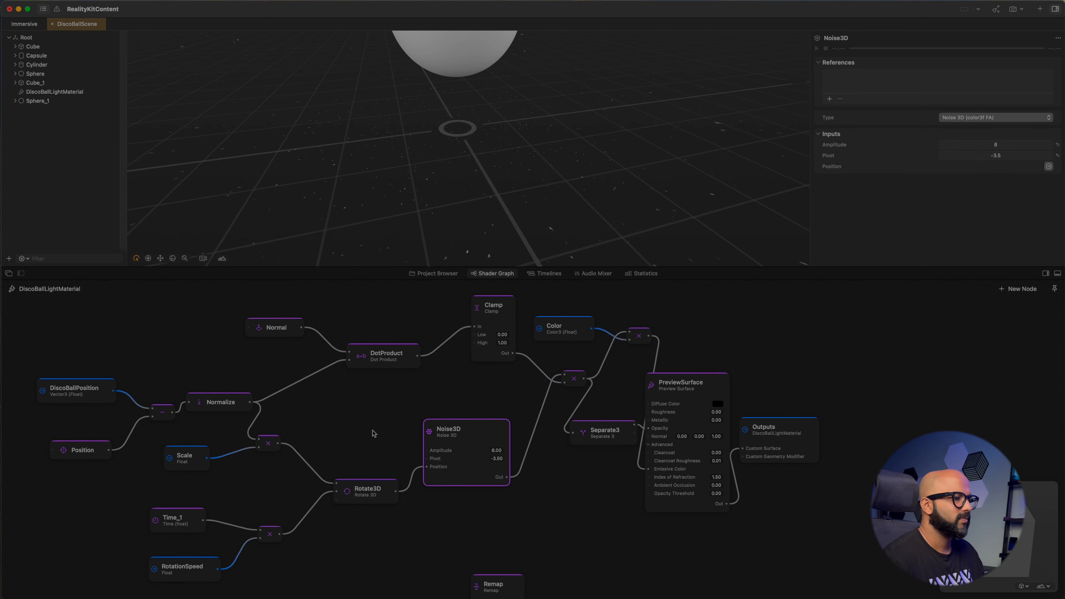
pyautogui.click(95, 93)
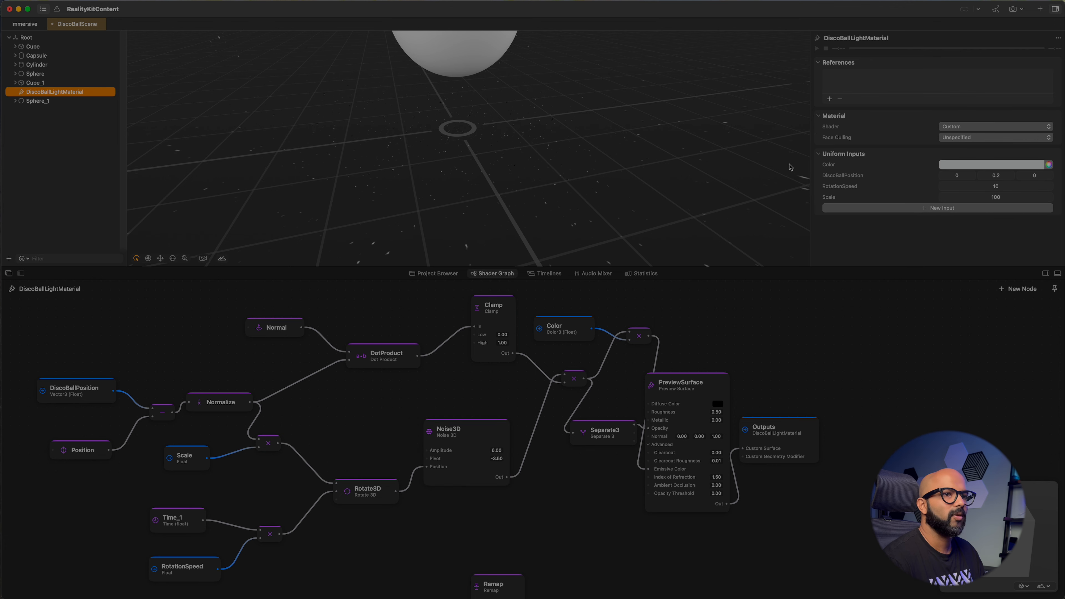
pyautogui.click(934, 209)
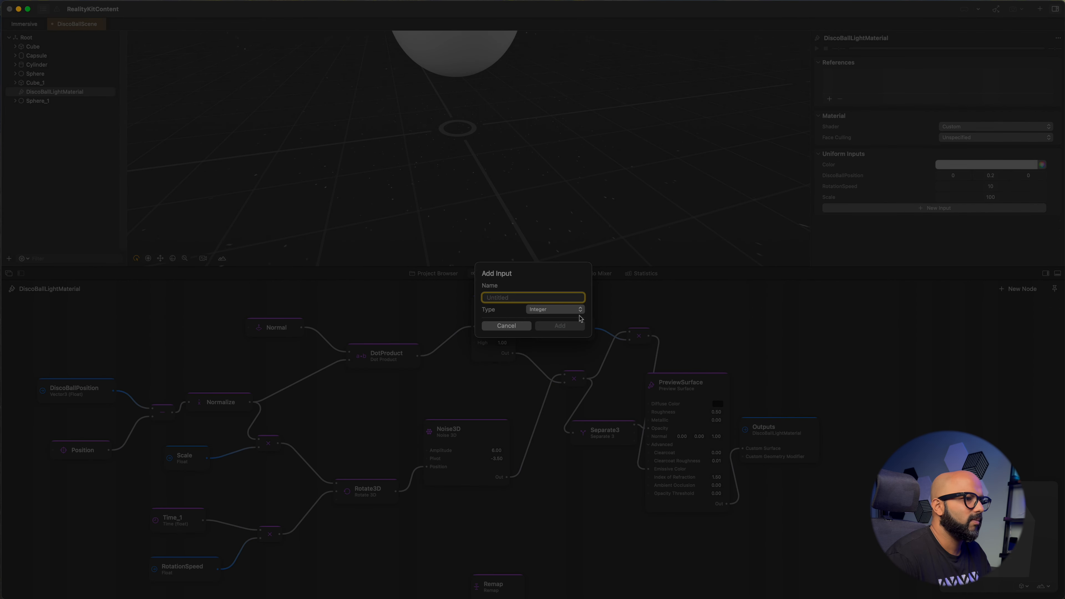
pyautogui.click(568, 311)
pyautogui.click(535, 329)
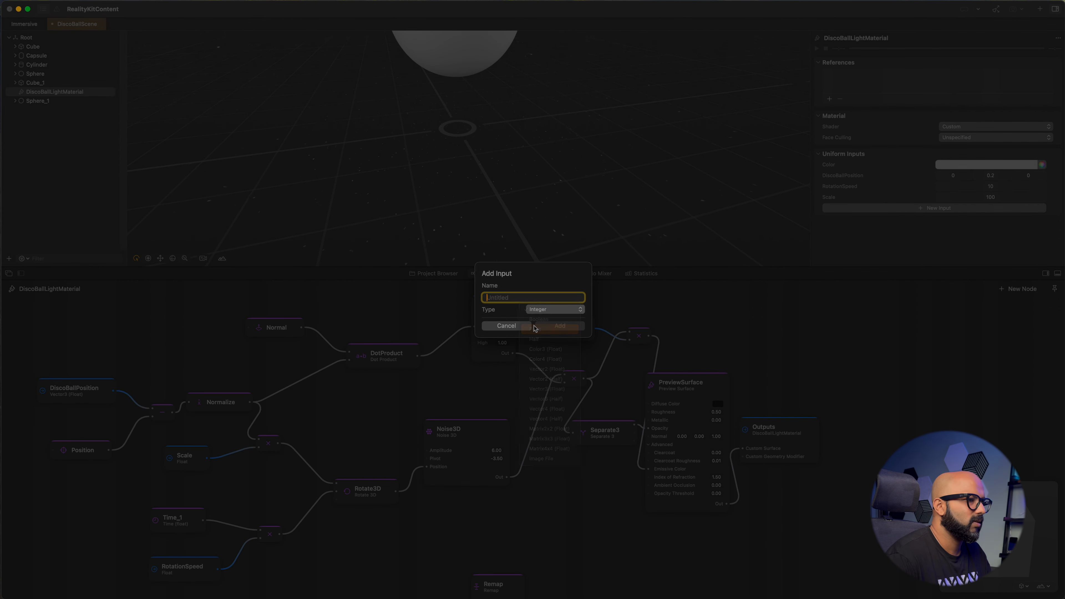
pyautogui.write('Int')
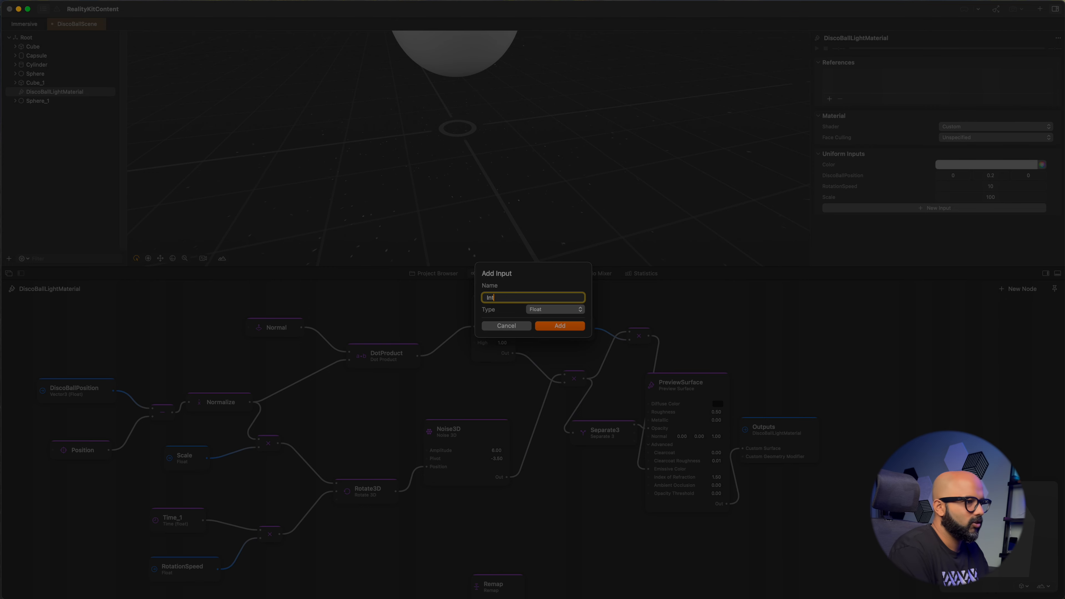
pyautogui.press('BackSpace')
pyautogui.press('BackSpace')
pyautogui.press('BackSpace')
pyautogui.write('I')
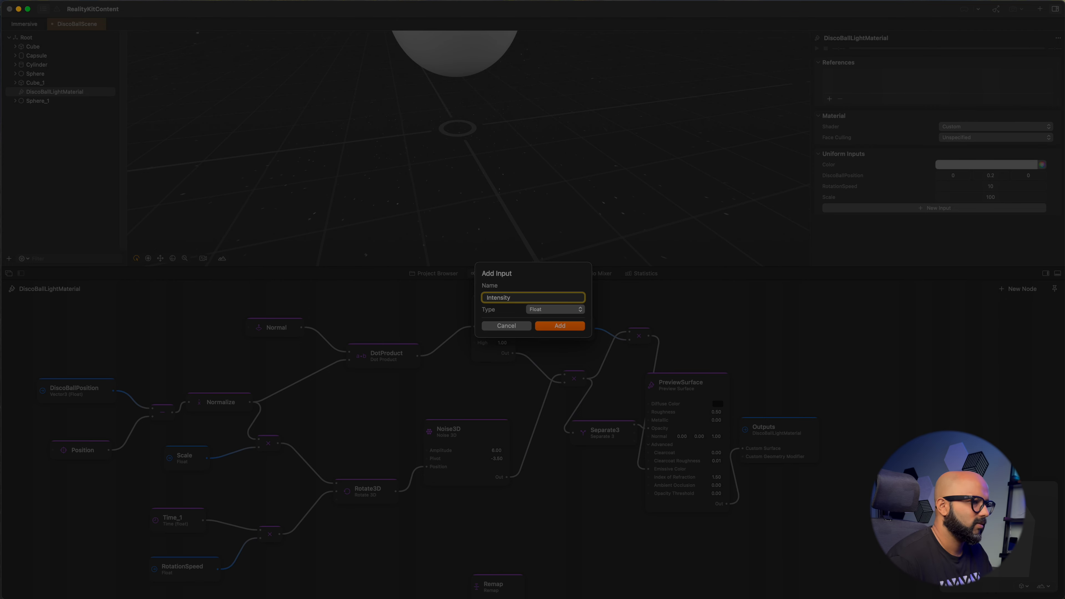
pyautogui.click(570, 326)
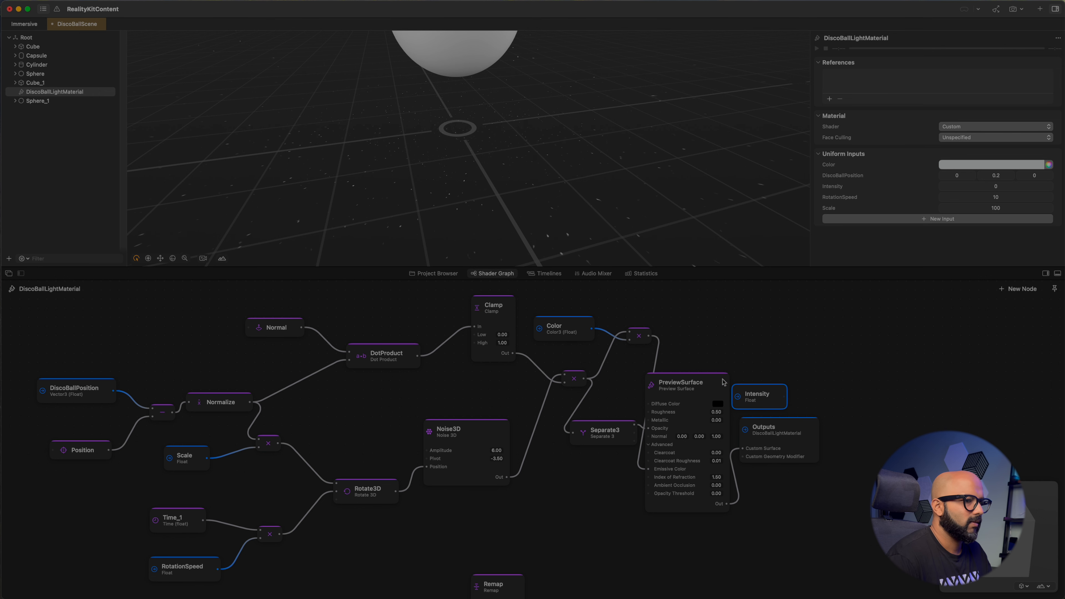
# Place the Intensity node beside Noise3D, connect it to Noise3D's Amplitude, and set the Intensity input to 10
pyautogui.moveTo(744, 393); pyautogui.dragTo(355, 426)
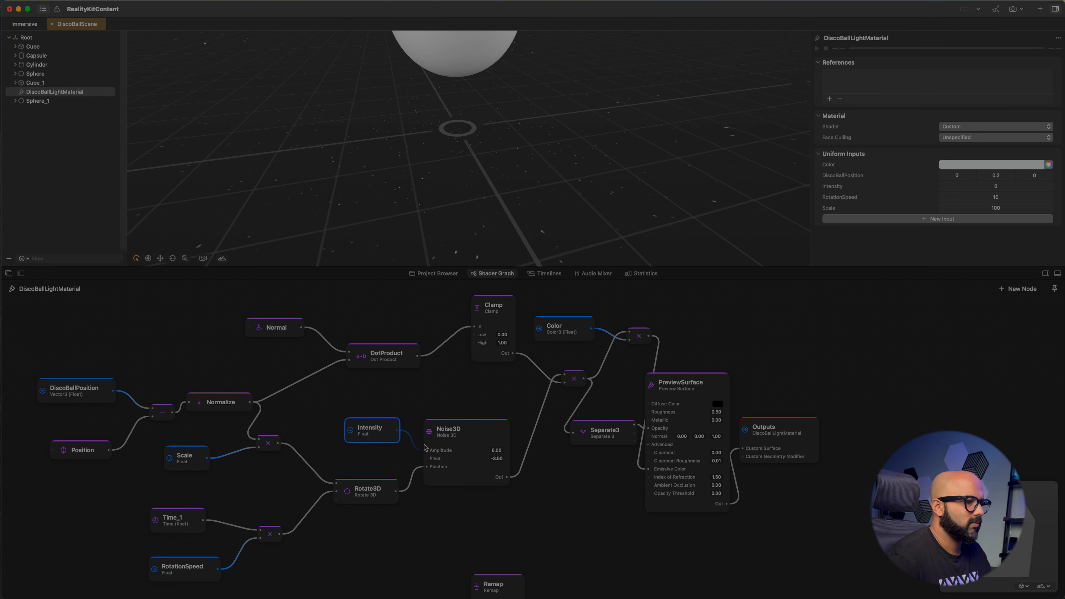
pyautogui.moveTo(431, 453); pyautogui.dragTo(429, 450)
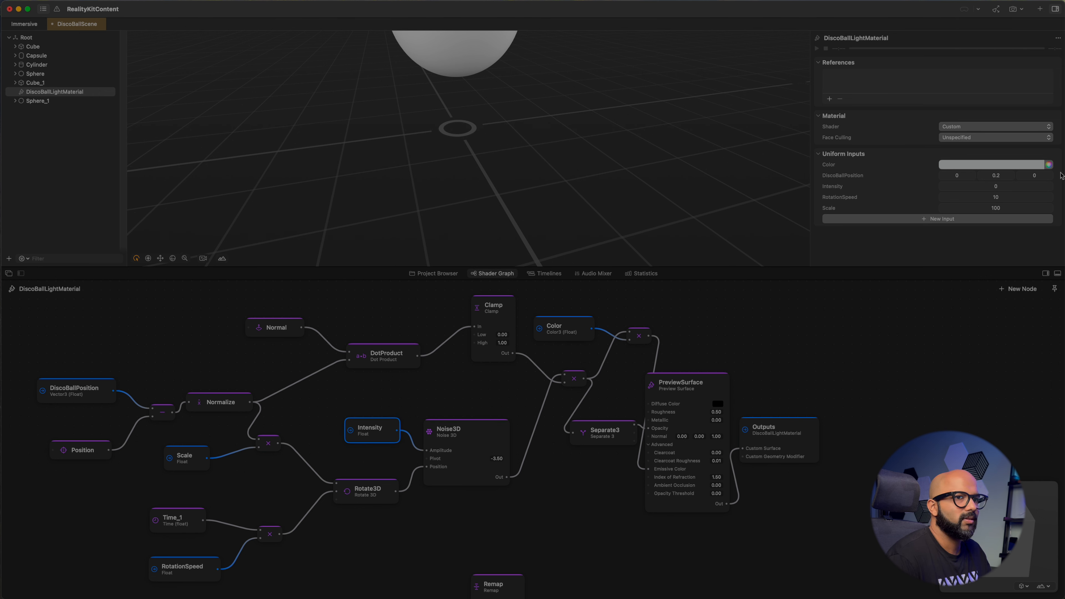
pyautogui.click(1002, 189)
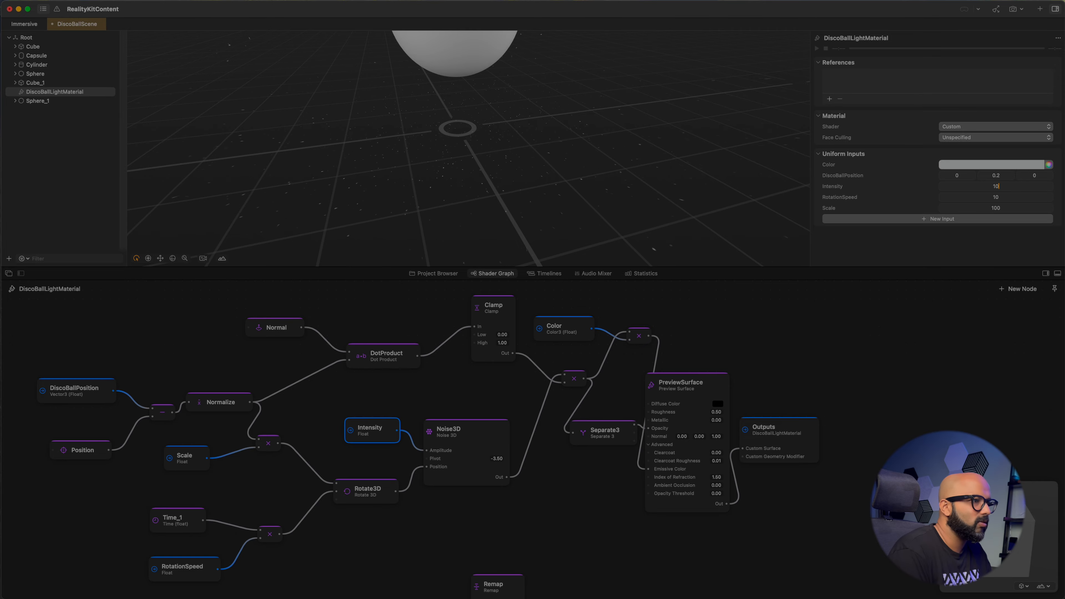
pyautogui.press('Return')
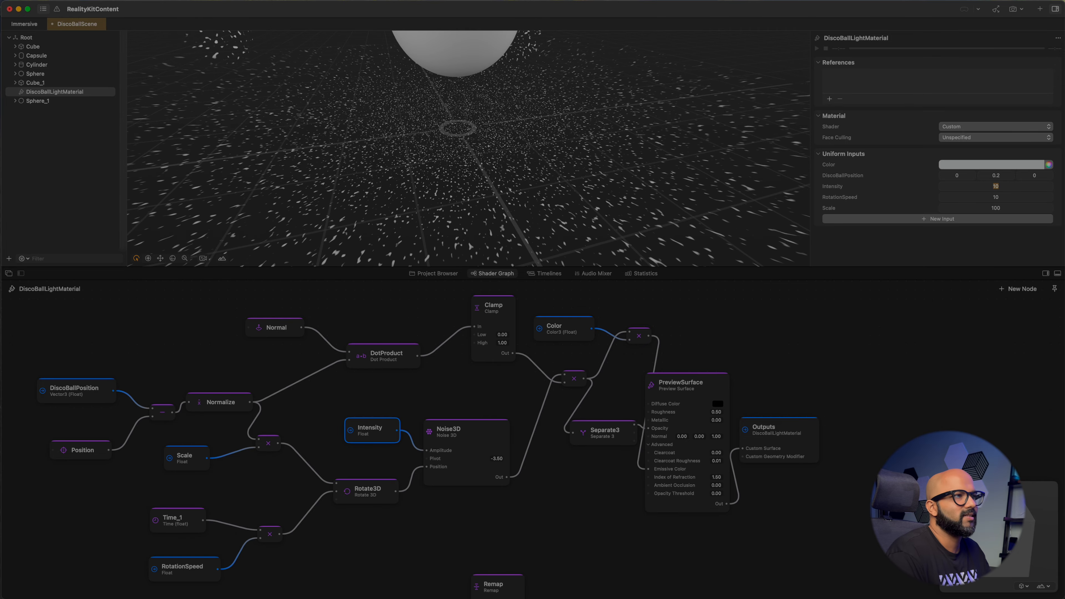
# Set DiscoBallLightMaterial's Intensity to 6 and lower its RotationSpeed to a single-digit value
pyautogui.write('10')
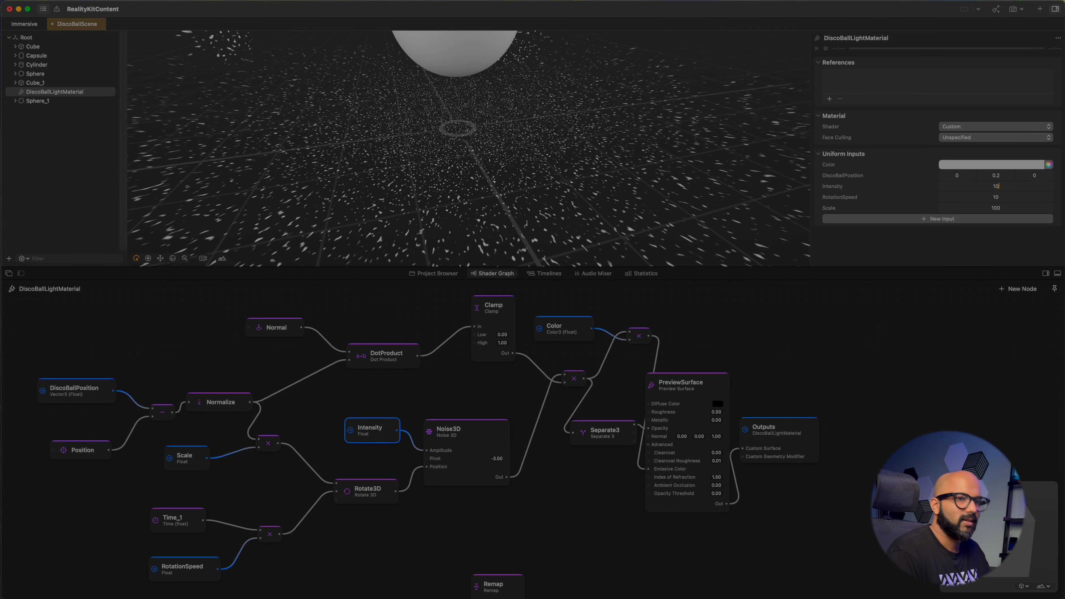
pyautogui.press('BackSpace')
pyautogui.press('BackSpace')
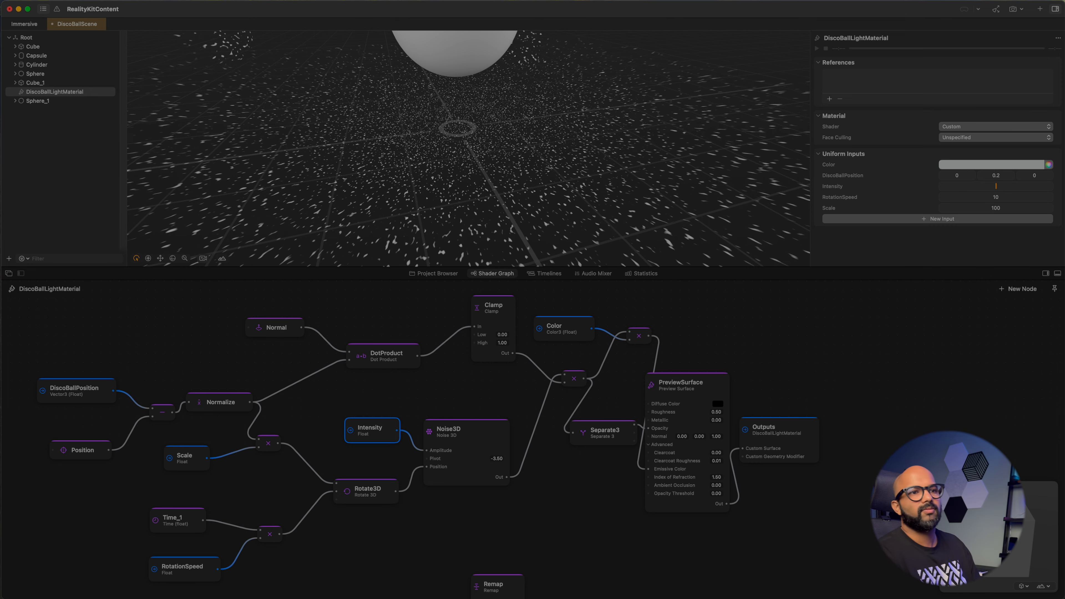
pyautogui.write('6')
pyautogui.press('Return')
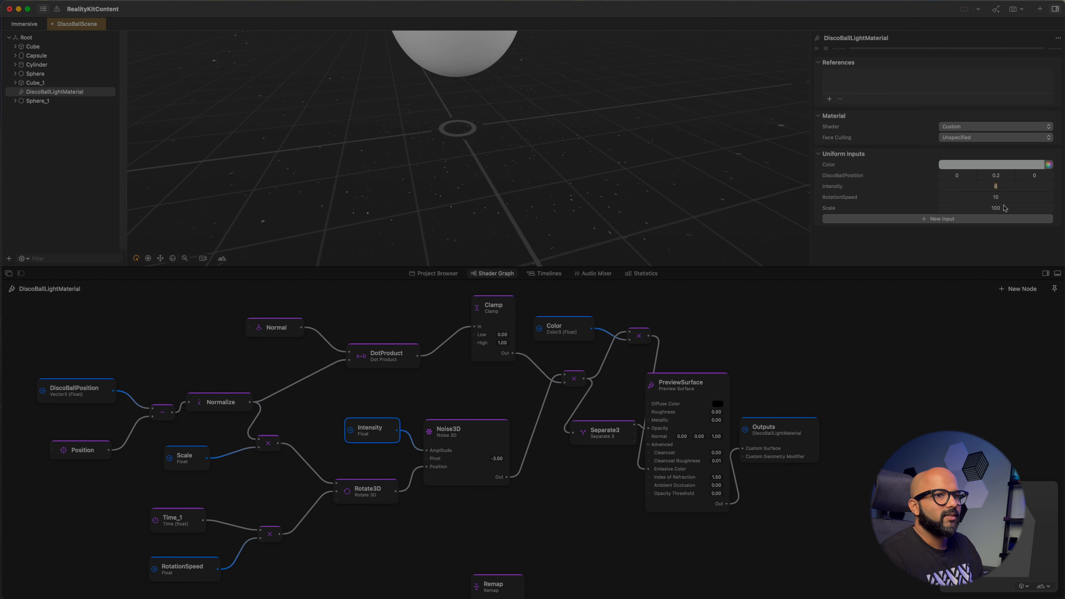
pyautogui.press('Return')
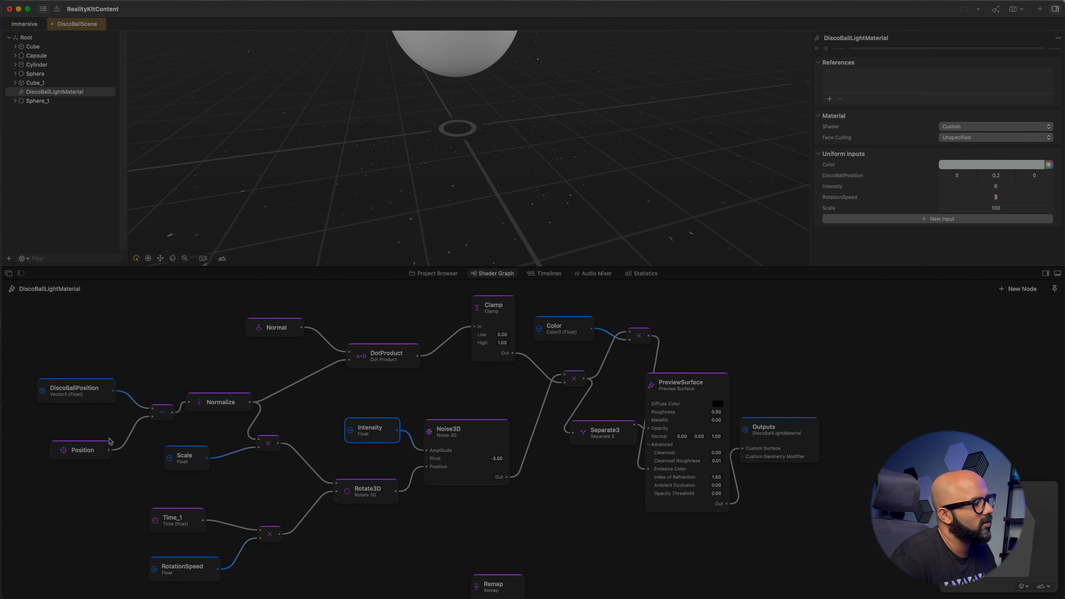
# Move the Position node closer beneath DiscoBallPosition and check the light dots around the disco ball
pyautogui.moveTo(91, 445); pyautogui.dragTo(83, 422)
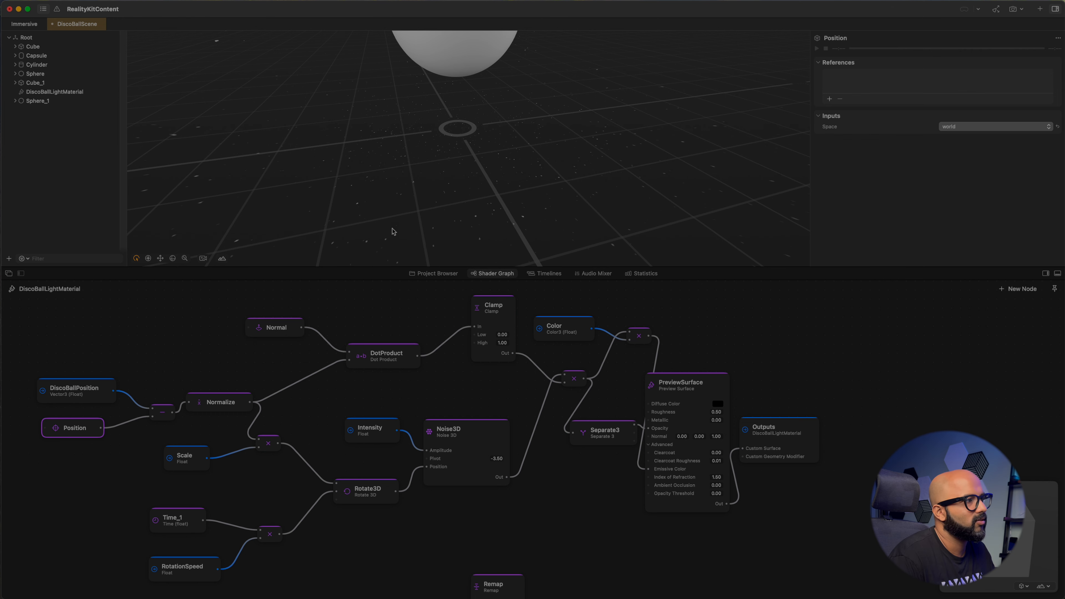
pyautogui.scroll(2, 451, 204)
pyautogui.scroll(-6, 452, 204)
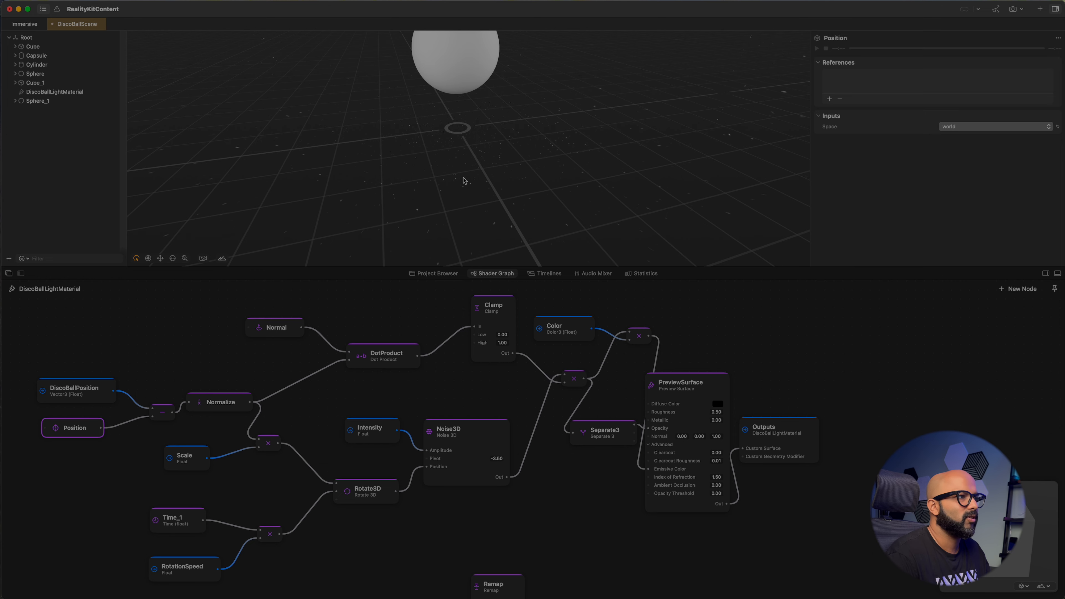
pyautogui.scroll(3, 461, 184)
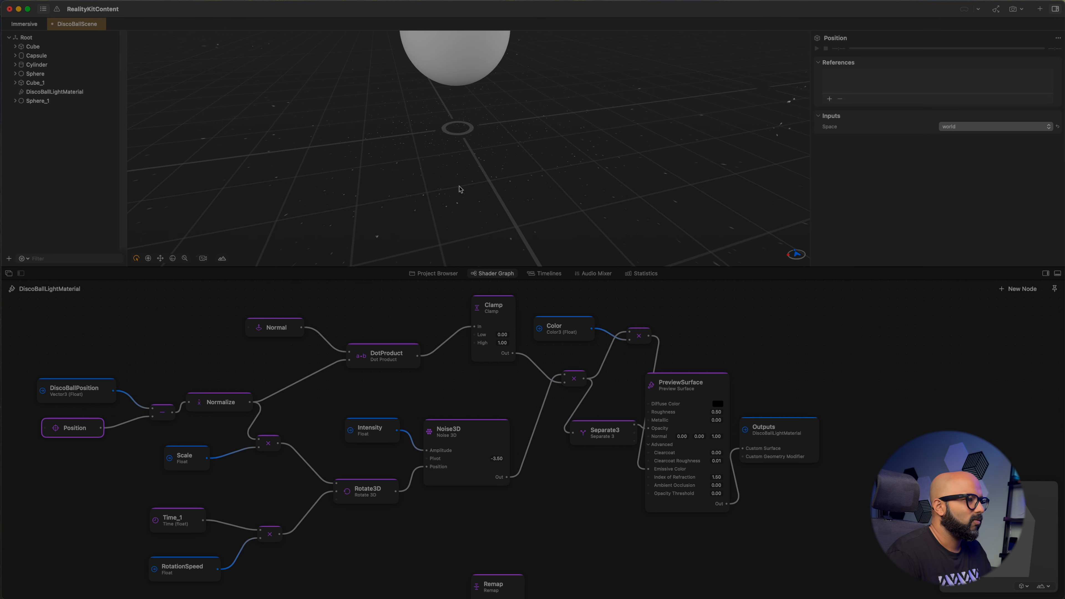
pyautogui.scroll(2, 460, 189)
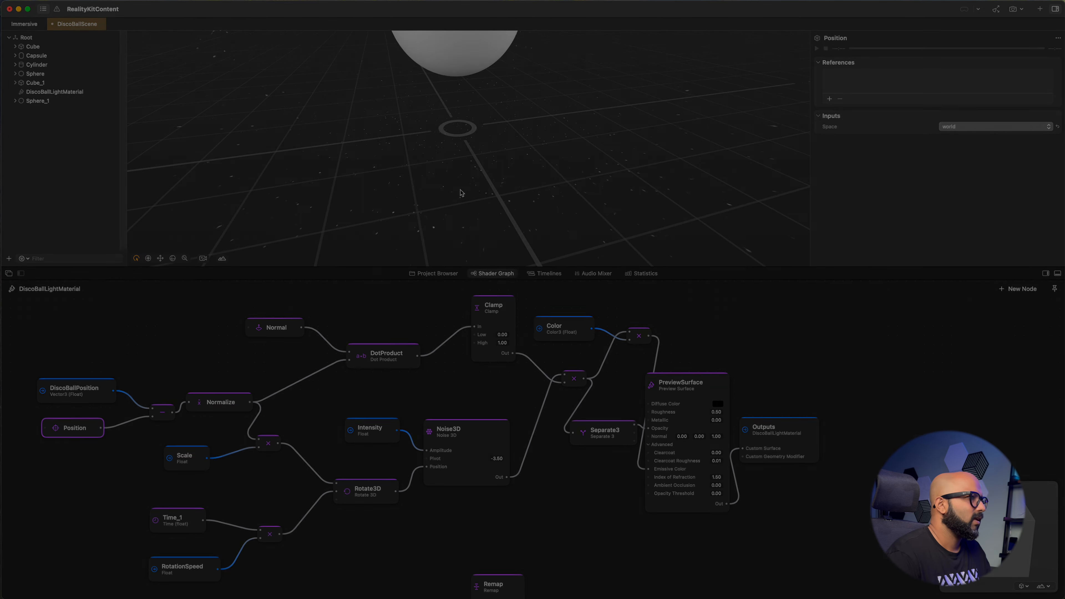